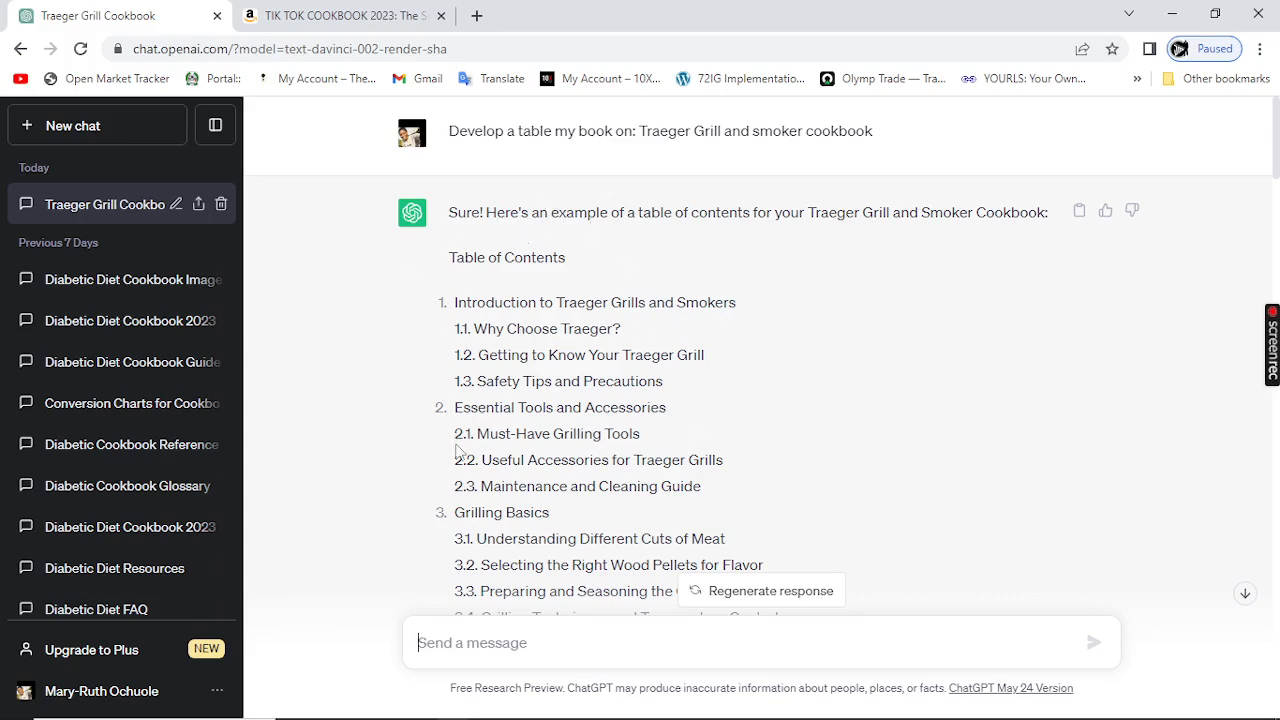
# Step: Review the TikTok Cookbook 2023 product description on the Amazon tab, then return to the ChatGPT chat
pyautogui.click(478, 642)
pyautogui.moveTo(355, 24)
pyautogui.click(333, 17)
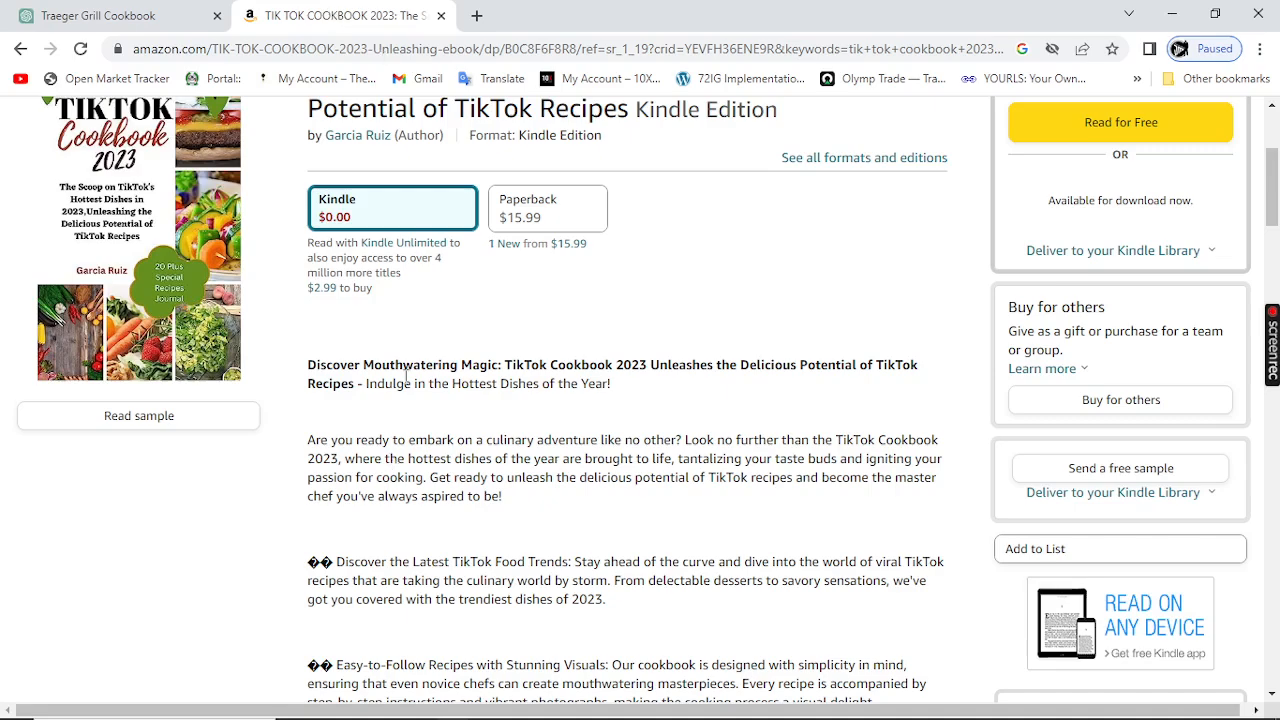
pyautogui.moveTo(311, 364); pyautogui.dragTo(450, 547)
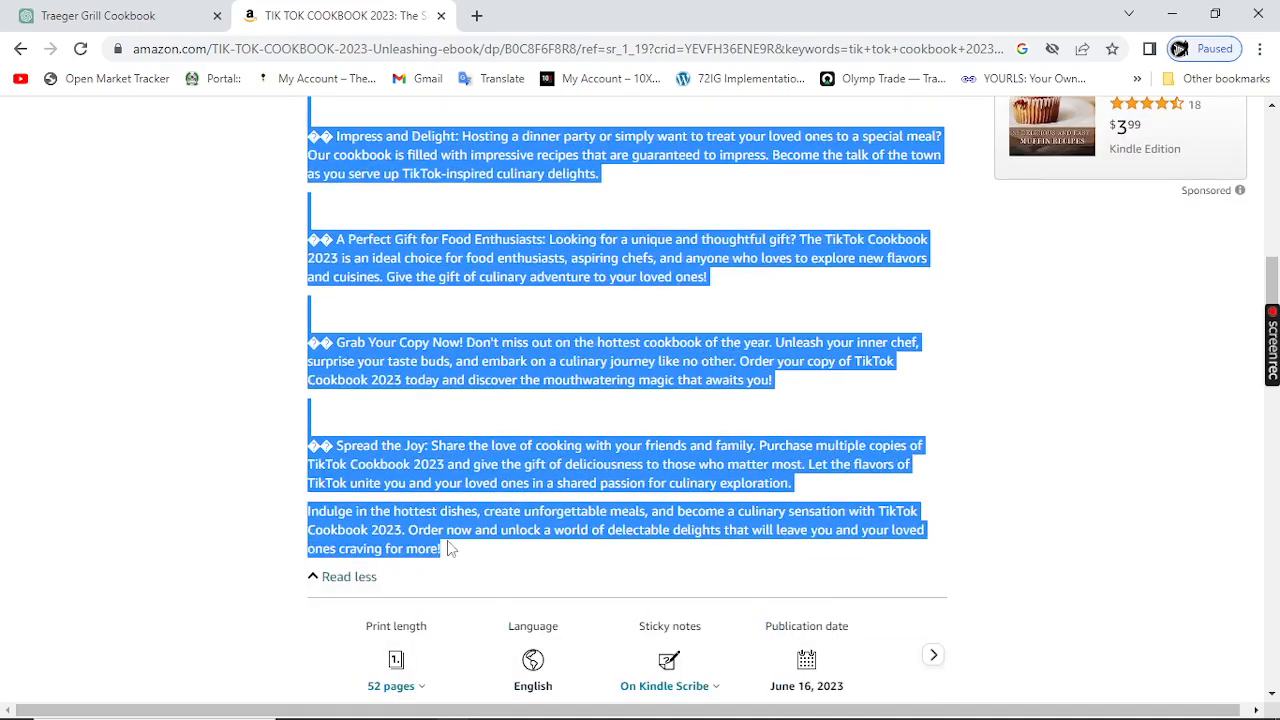
pyautogui.scroll(10, 385, 419)
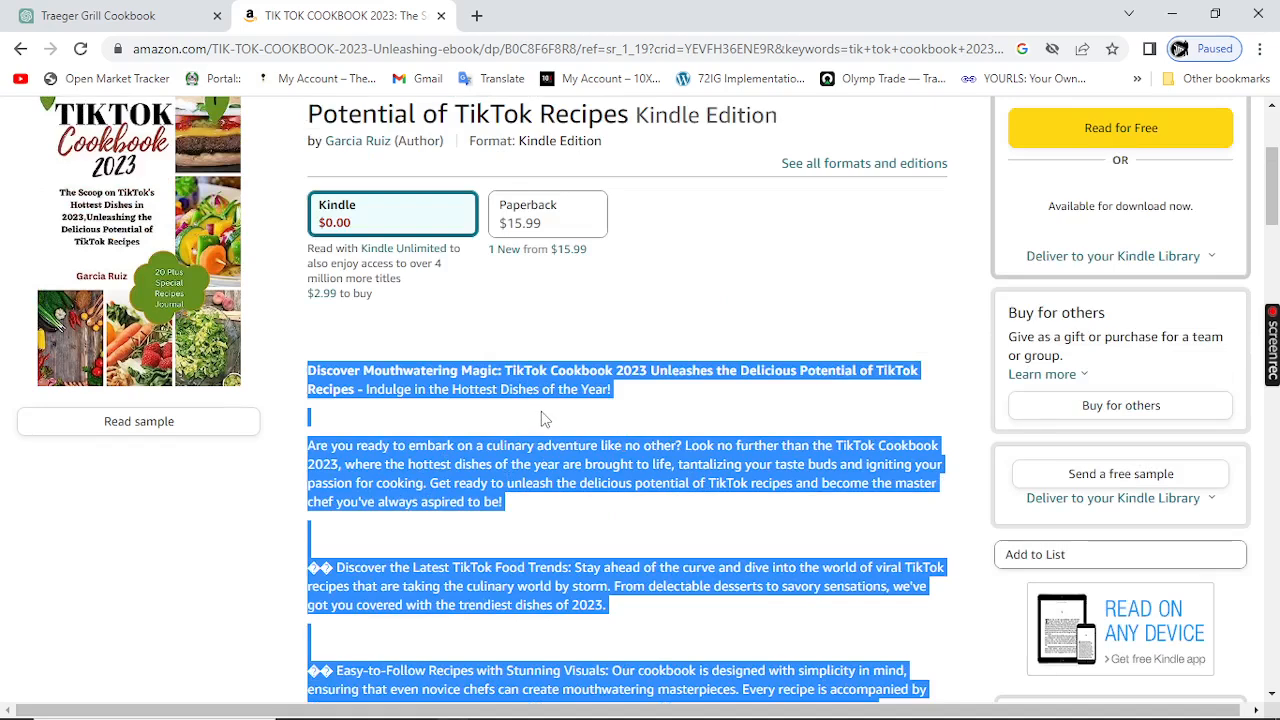
pyautogui.scroll(-2, 505, 337)
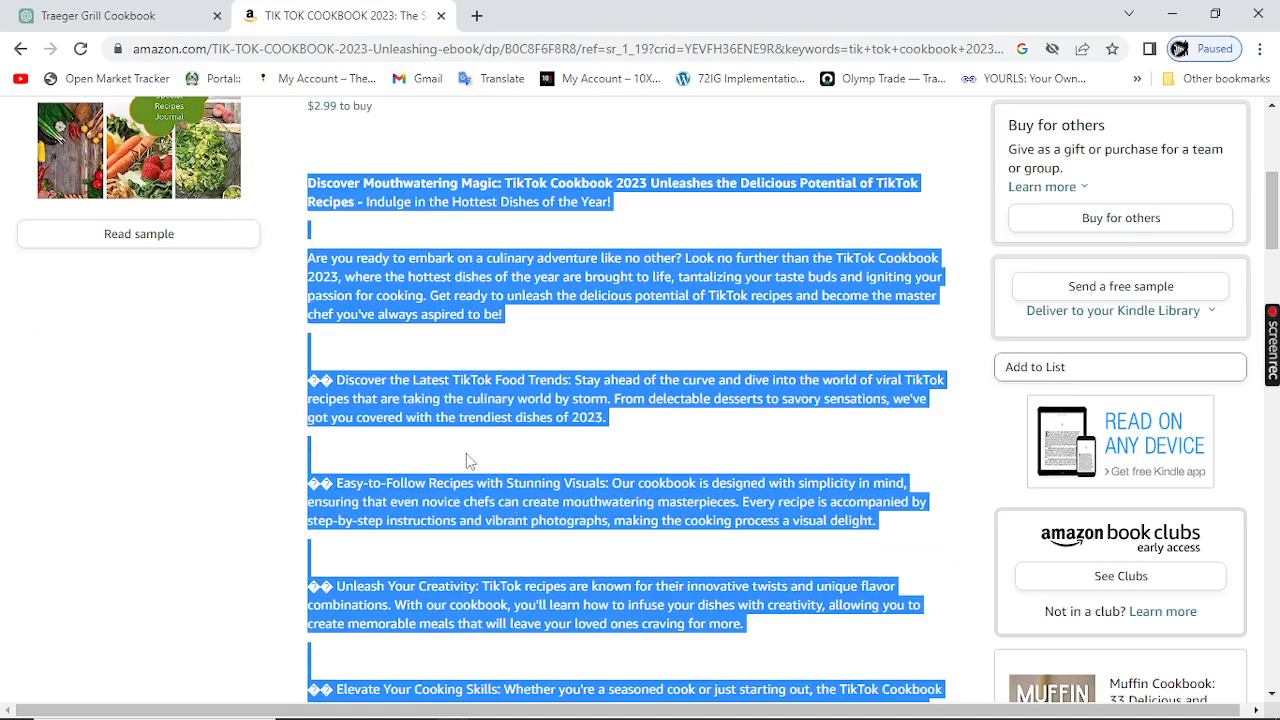
pyautogui.scroll(4, 521, 379)
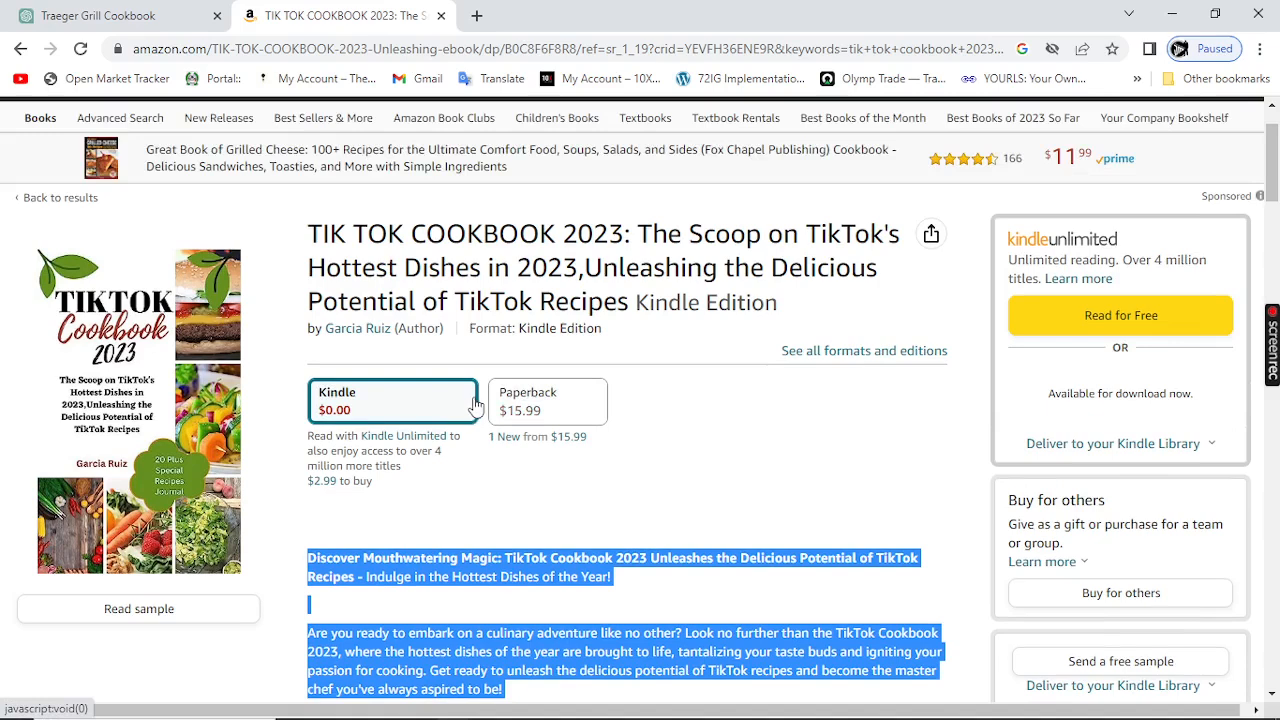
pyautogui.click(116, 17)
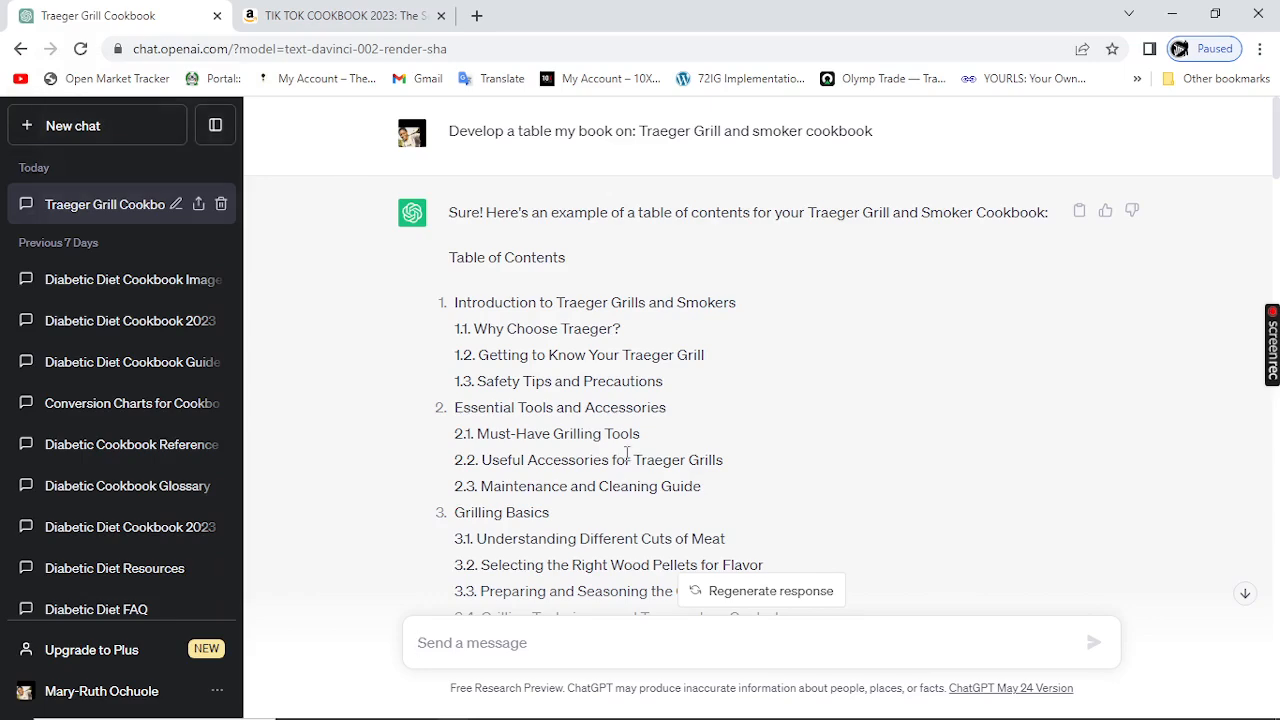
pyautogui.scroll(-1, 628, 455)
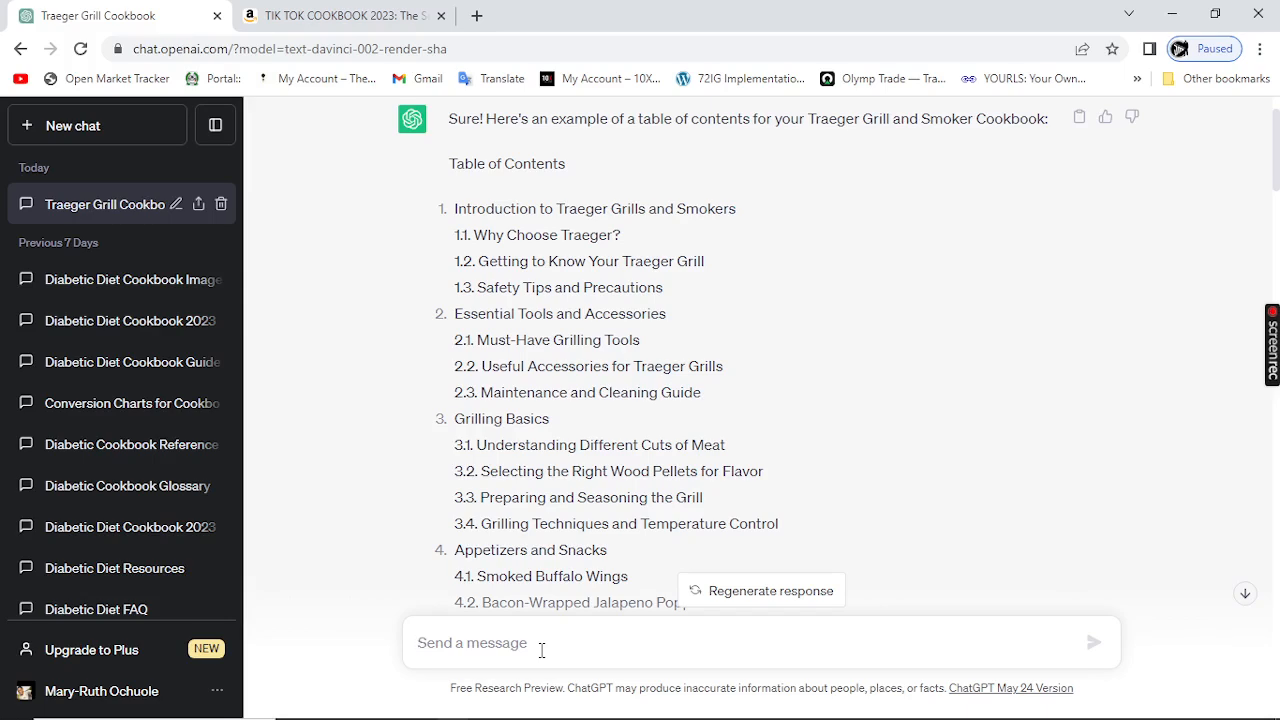
pyautogui.write('write')
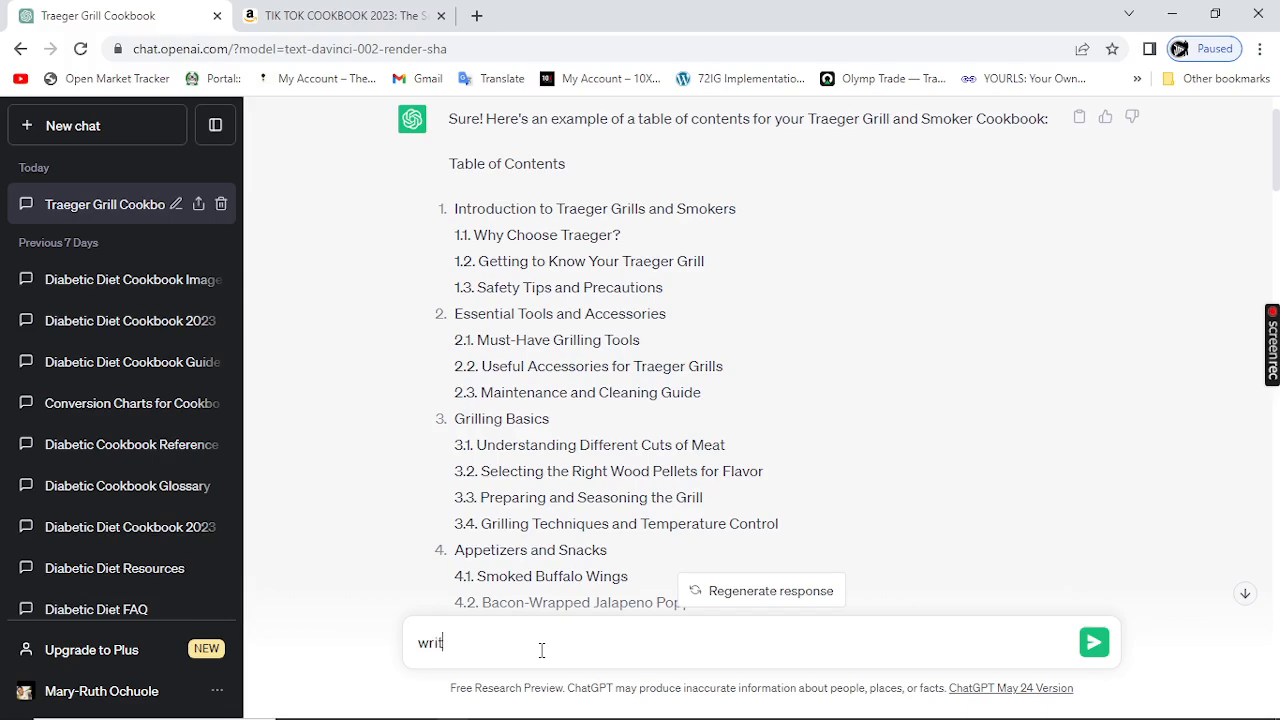
pyautogui.press('BackSpace')
pyautogui.press('BackSpace')
pyautogui.press('BackSpace')
pyautogui.press('BackSpace')
pyautogui.press('BackSpace')
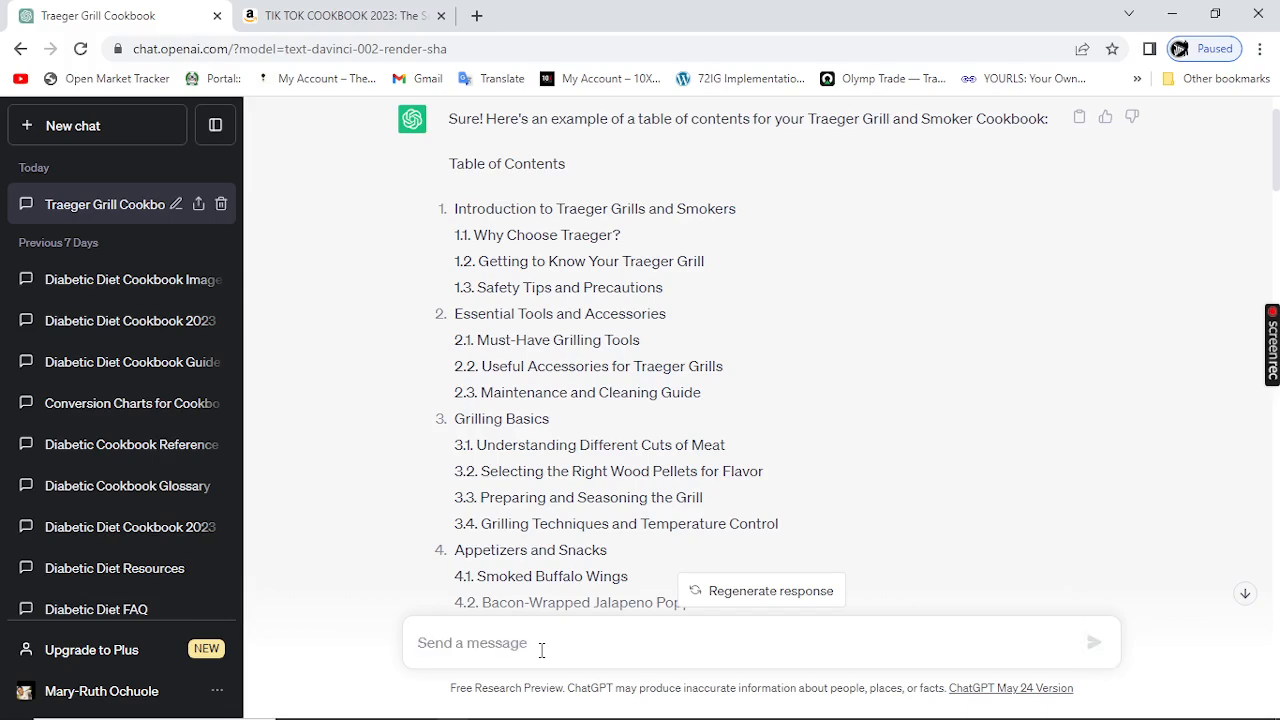
# Step: Write the prompt 'Using the "AIDA formular" write an amazon book description for my book on:' in the message box
pyautogui.write('Using the ')
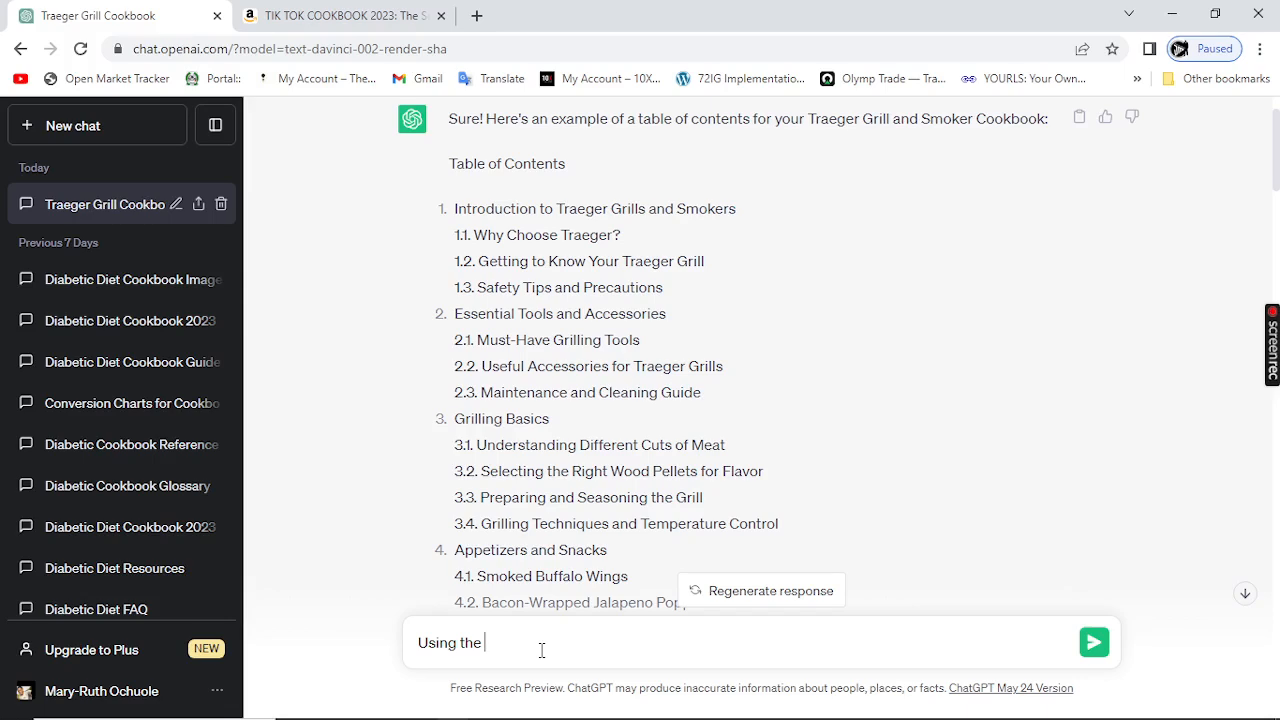
pyautogui.write('"AIDA formular"')
pyautogui.write('write a')
pyautogui.write('n amazon ')
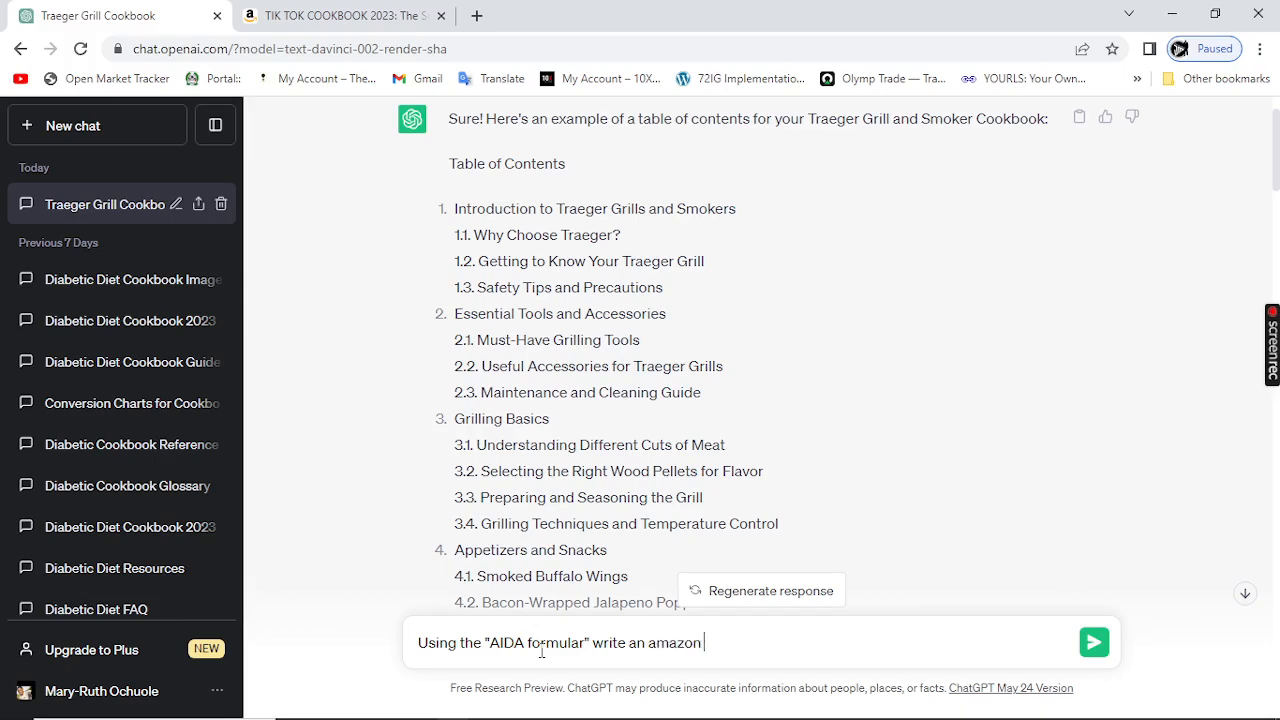
pyautogui.write('book description')
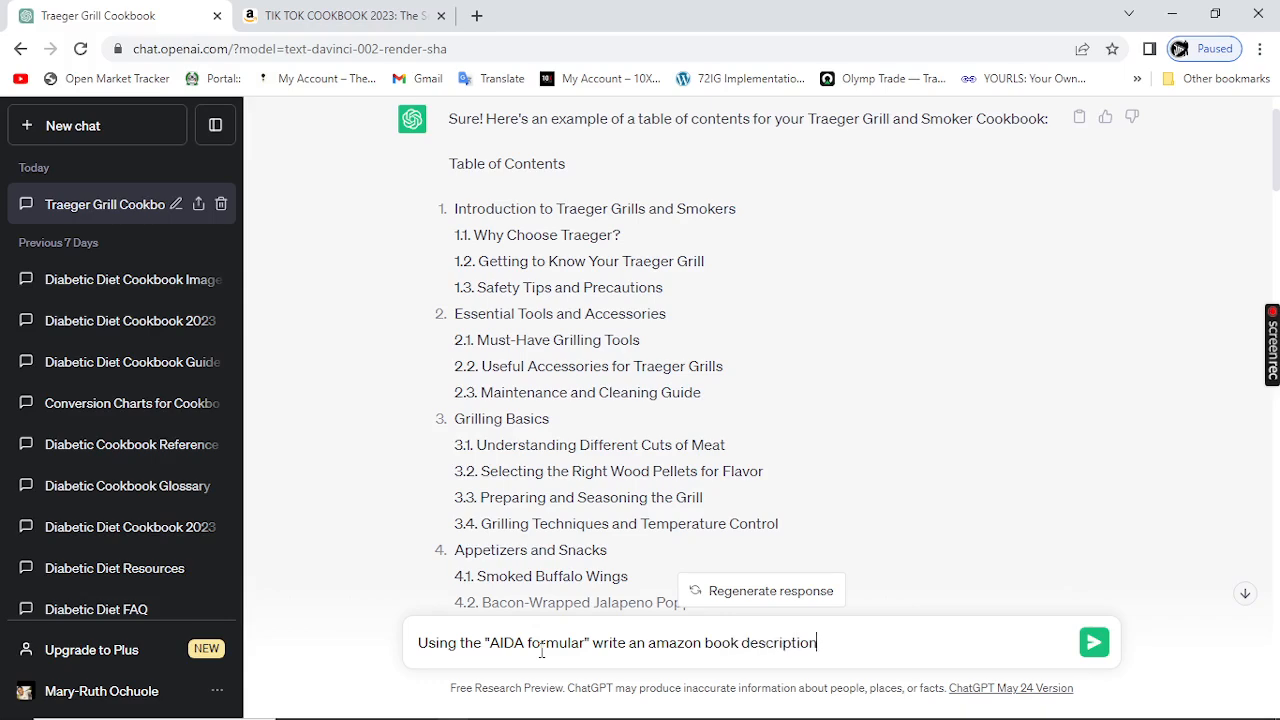
pyautogui.write(' for my book on:')
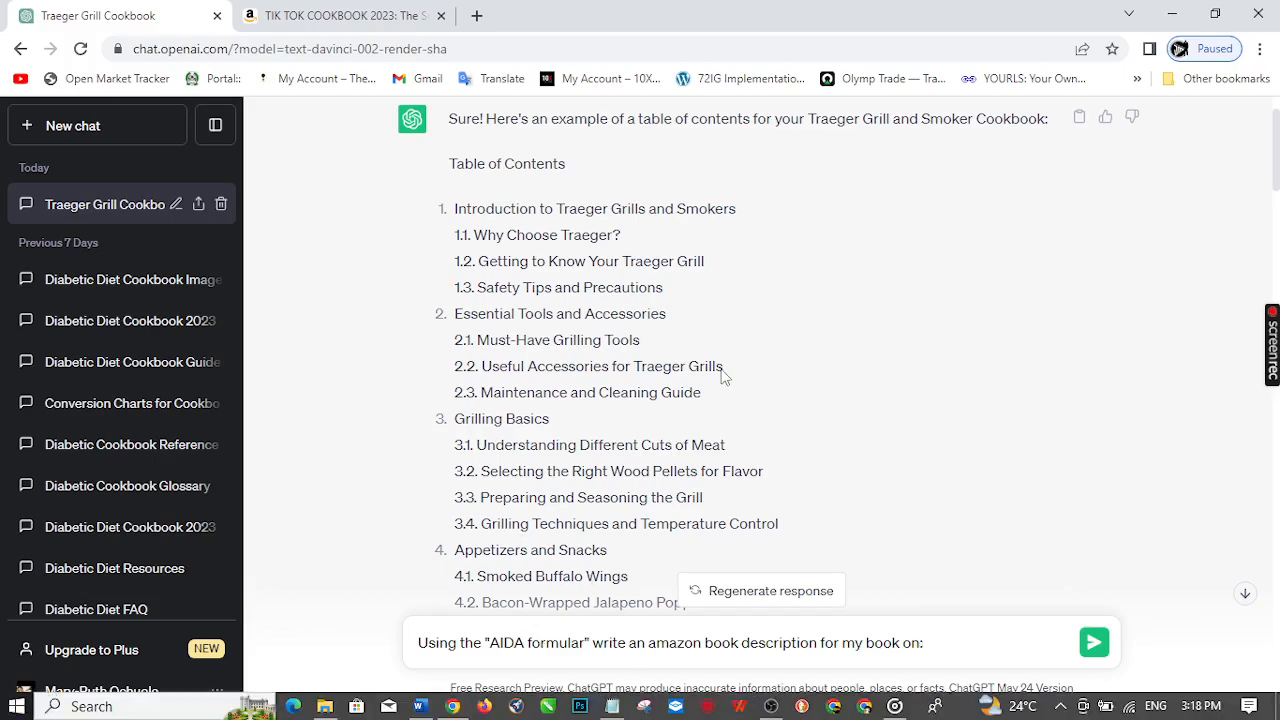
# Step: Copy the title 'Traeger Grill and Smoker Cookbook' from the previous answer, append it to the prompt and send it
pyautogui.moveTo(808, 118); pyautogui.dragTo(1049, 124)
pyautogui.hotkey('ctrl', 'c')
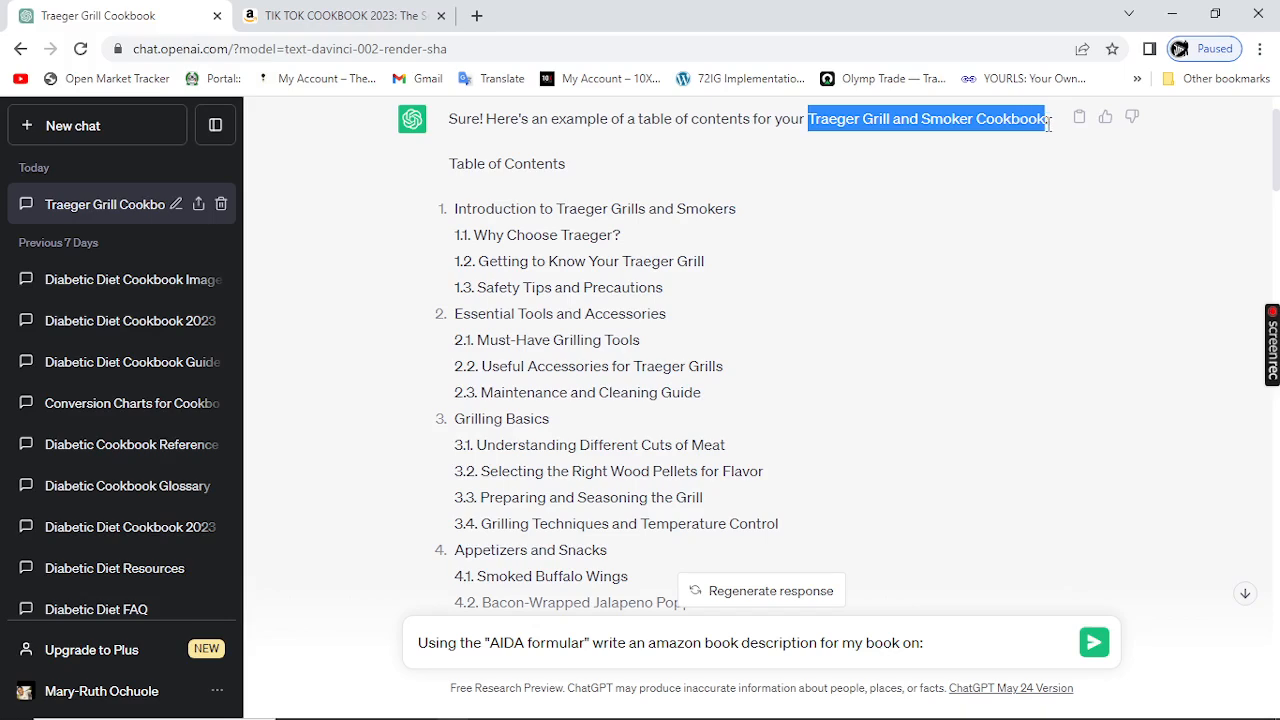
pyautogui.click(967, 643)
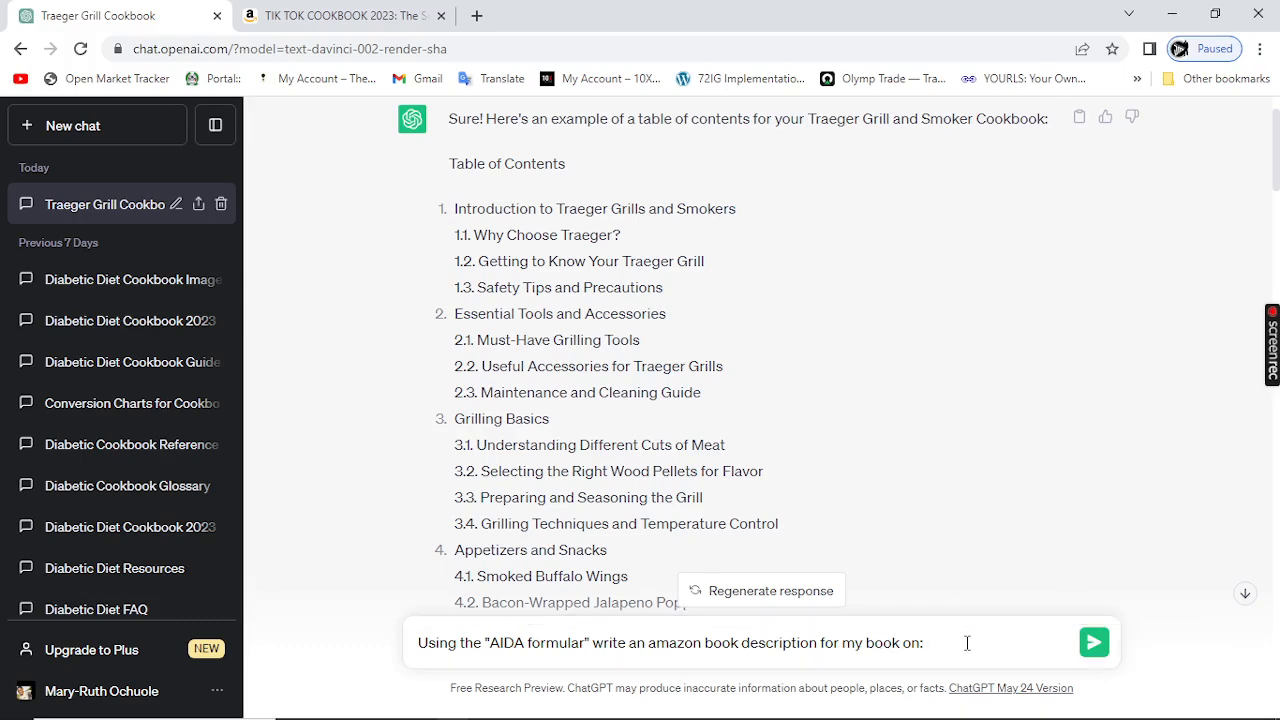
pyautogui.hotkey('ctrl', 'v')
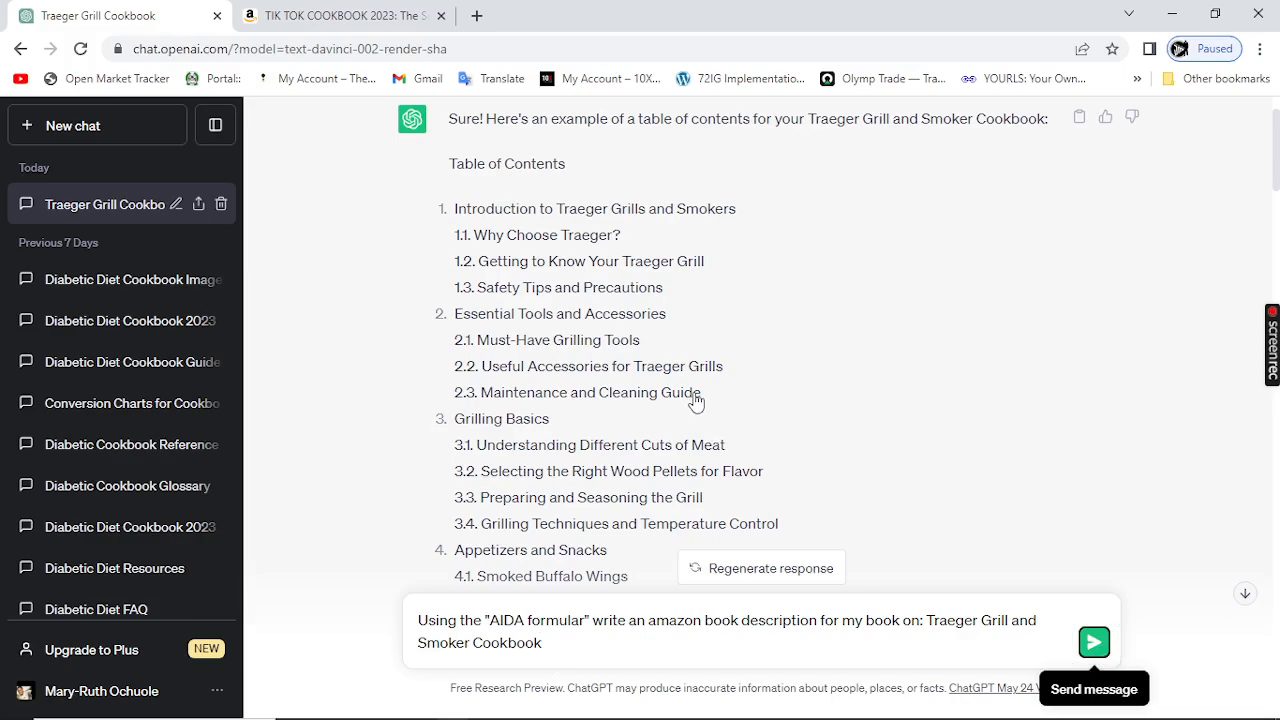
pyautogui.press('Return')
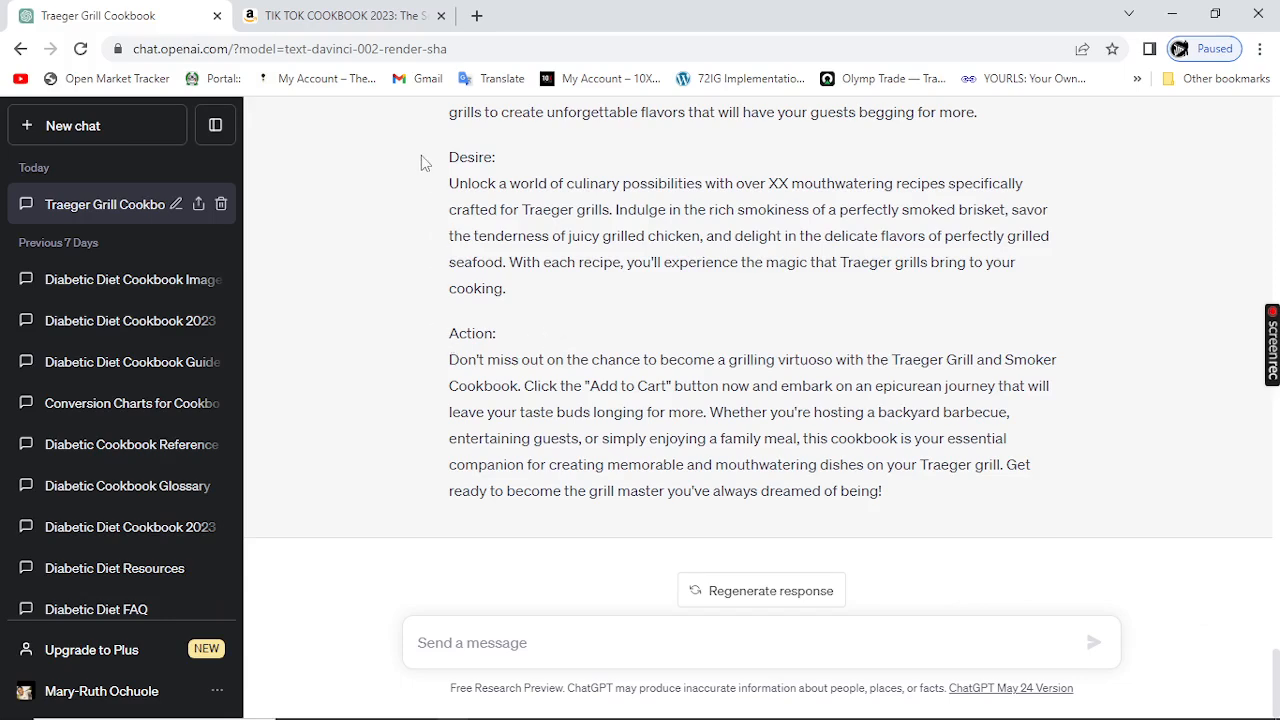
# Step: Read through the generated Attention, Interest, Desire and Action sections of the book description
pyautogui.scroll(3, 598, 250)
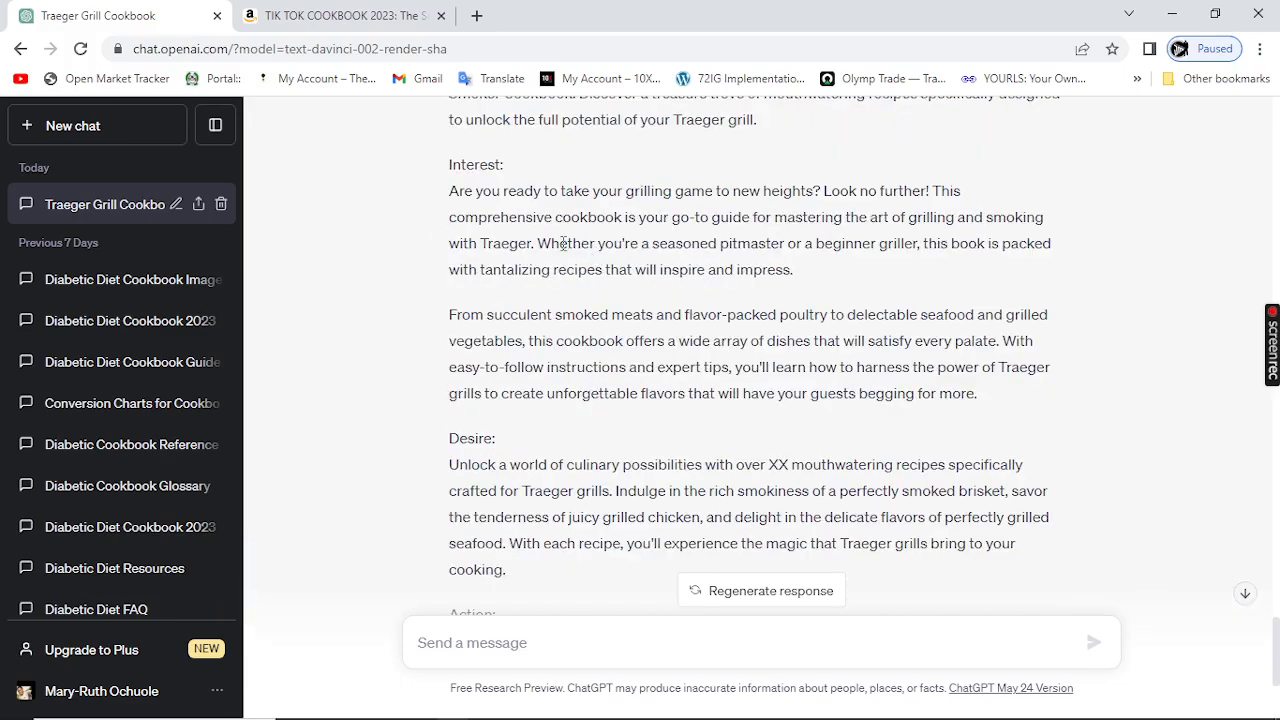
pyautogui.scroll(1, 497, 167)
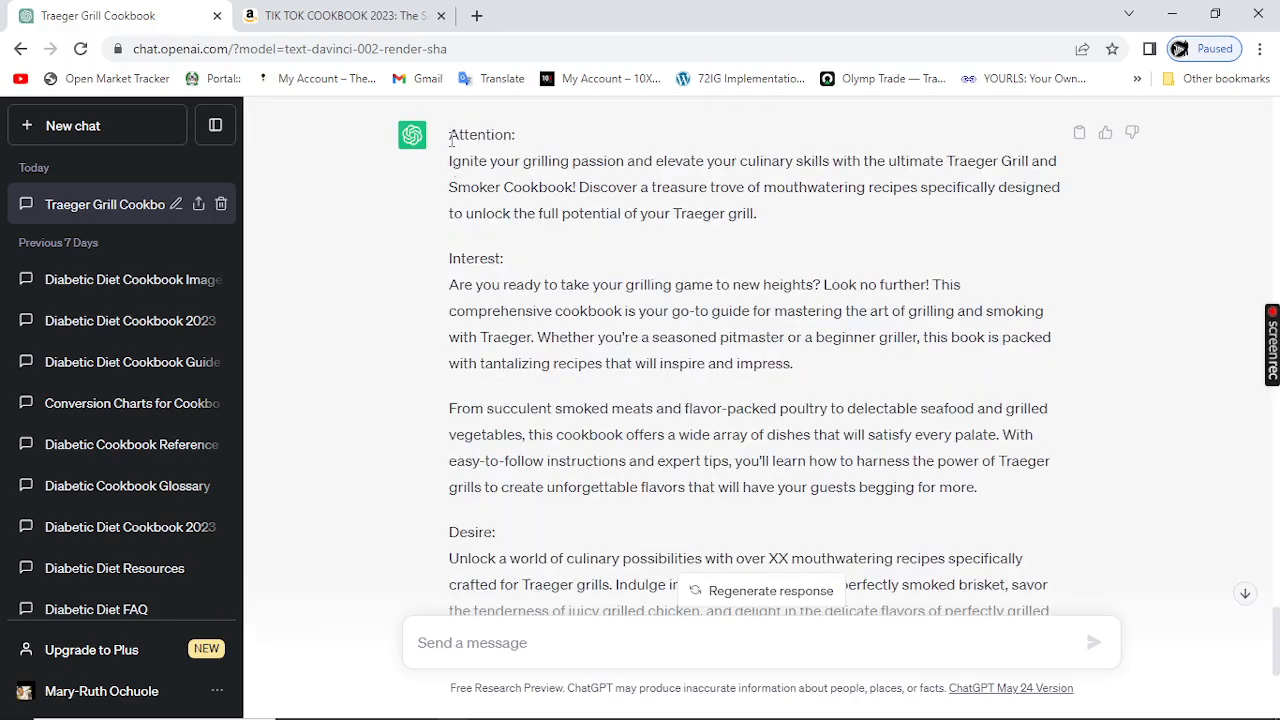
pyautogui.moveTo(449, 134); pyautogui.dragTo(655, 562)
pyautogui.click(567, 430)
pyautogui.scroll(1, 567, 400)
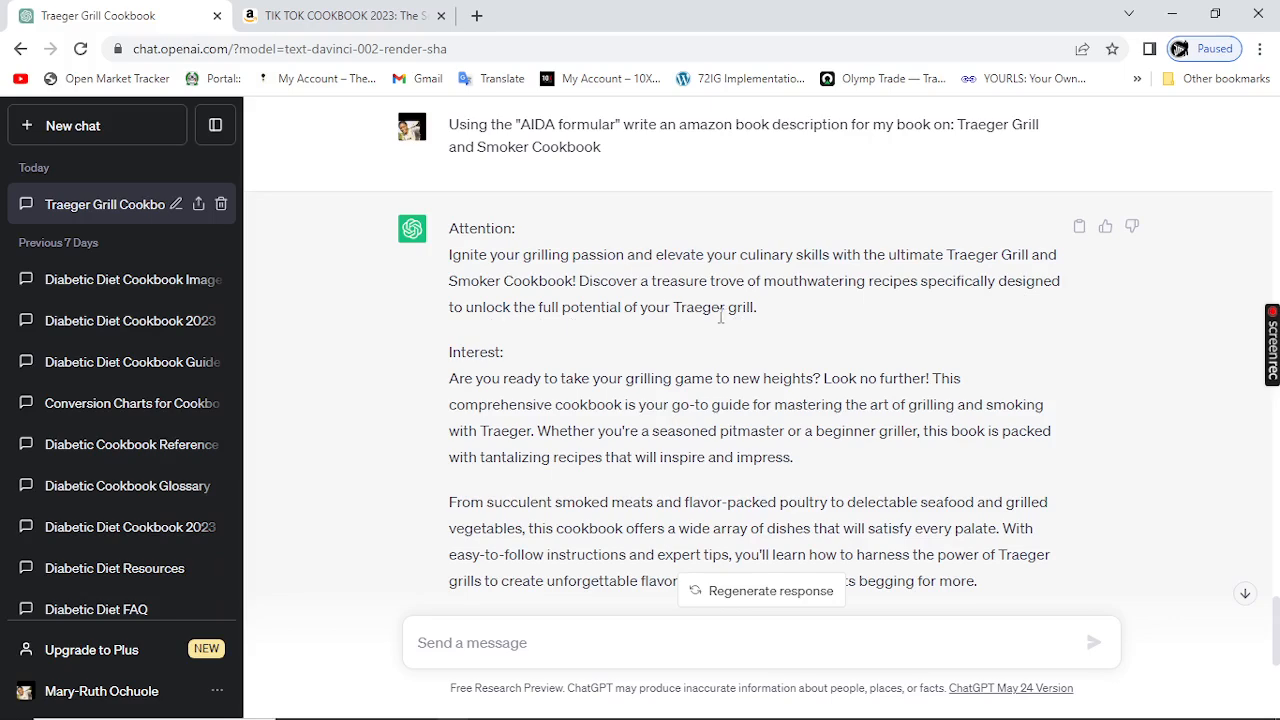
pyautogui.scroll(-1, 766, 323)
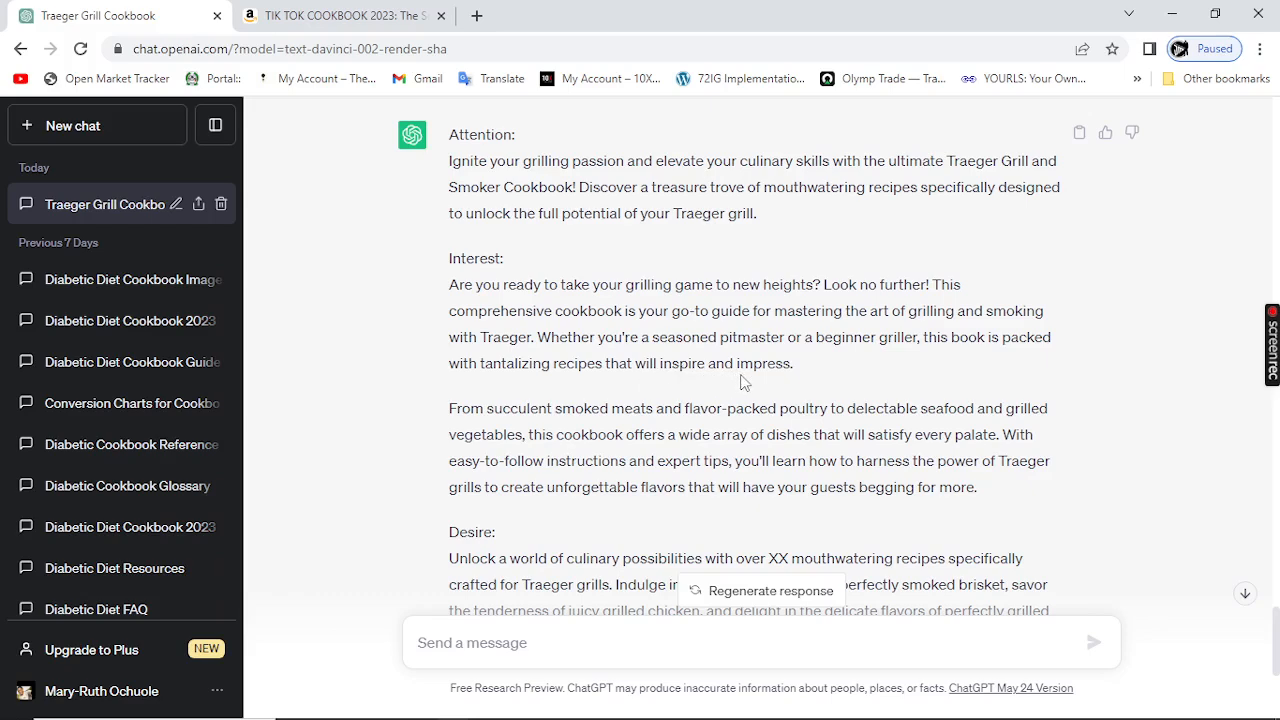
pyautogui.scroll(-1, 742, 382)
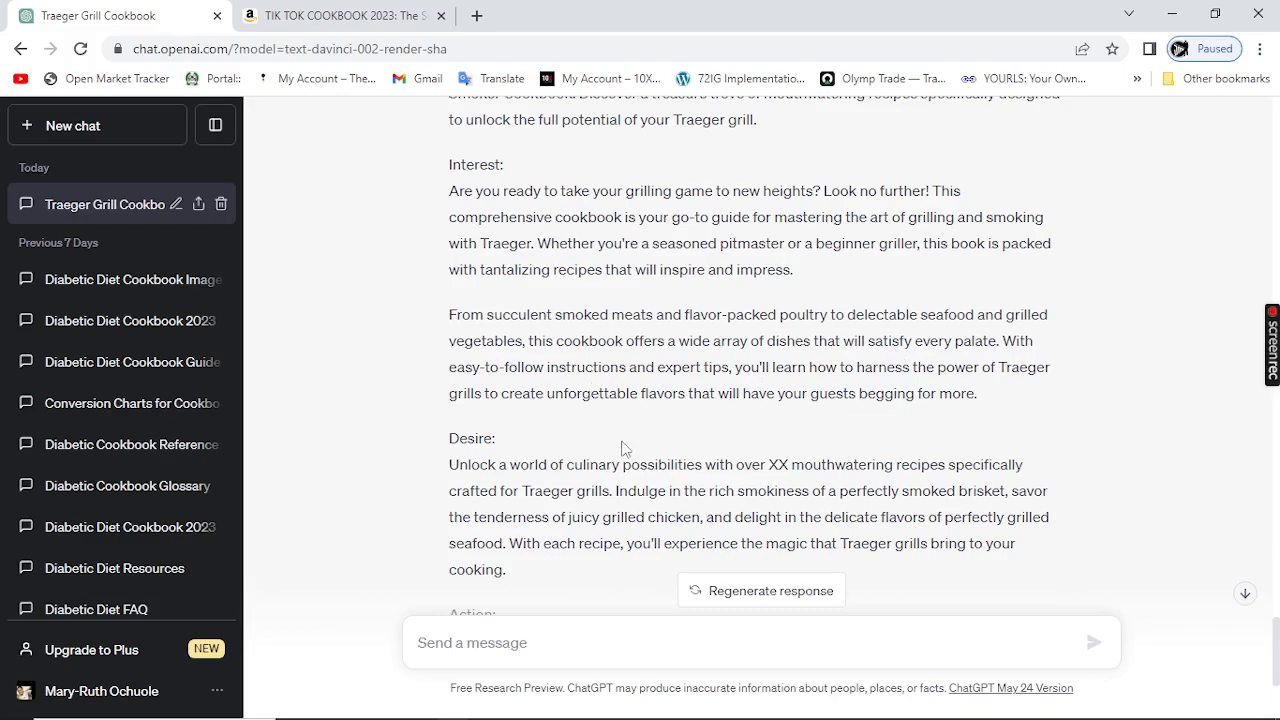
pyautogui.scroll(-1, 607, 455)
pyautogui.scroll(2, 607, 450)
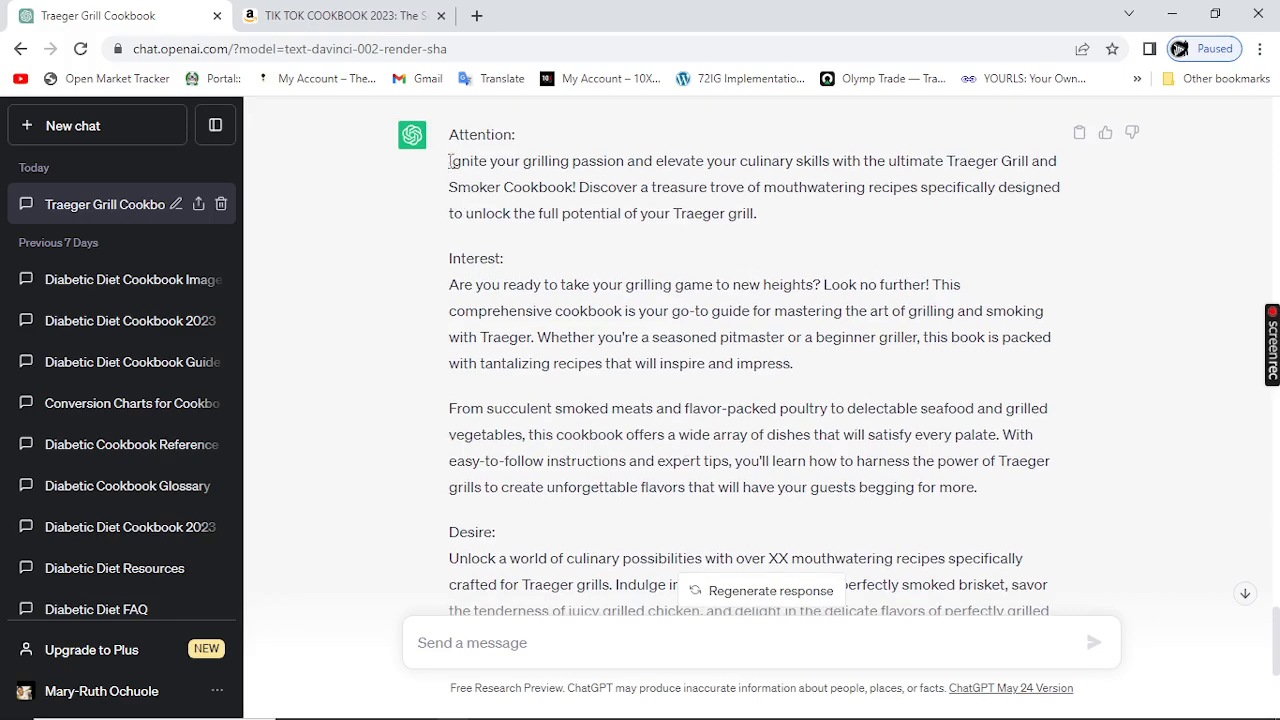
# Step: Select the whole generated book description from Attention to Action and copy it
pyautogui.moveTo(451, 163); pyautogui.dragTo(811, 508)
pyautogui.rightClick(712, 418)
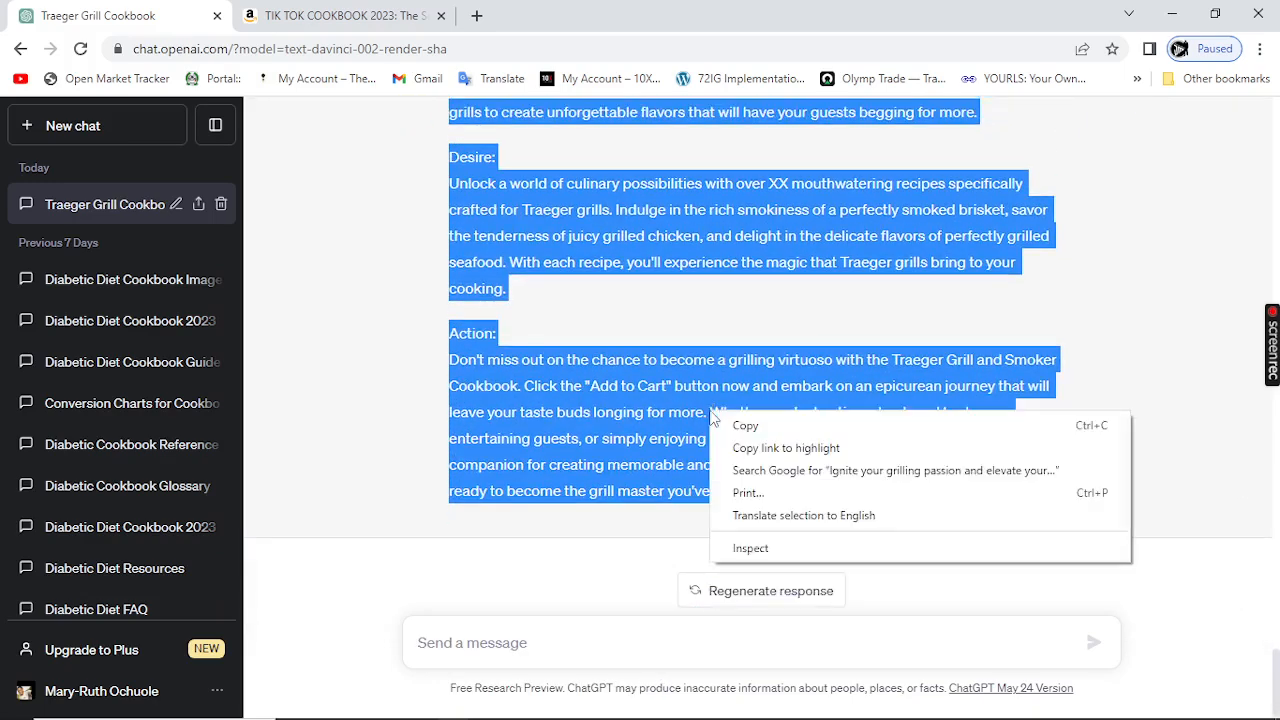
pyautogui.click(748, 424)
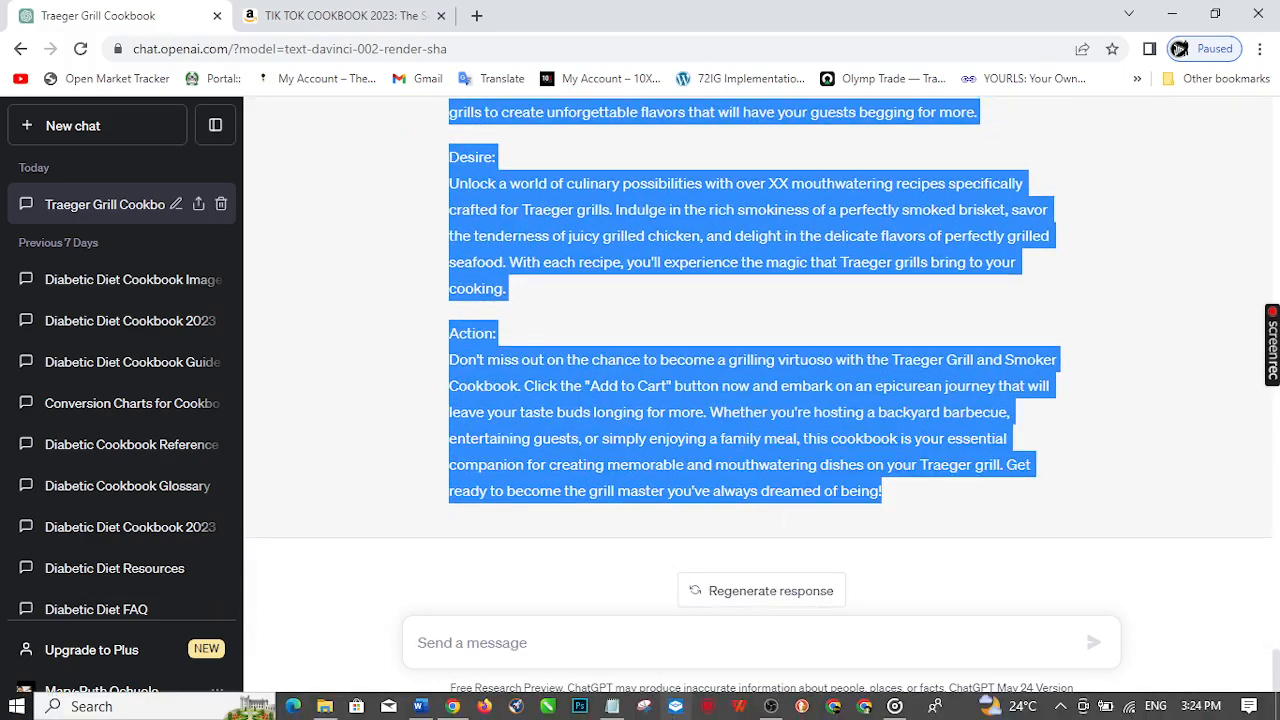
# Step: Try pasting the description below the table of contents in the Notepad document, then undo the paste
pyautogui.click(612, 706)
pyautogui.scroll(-10, 367, 444)
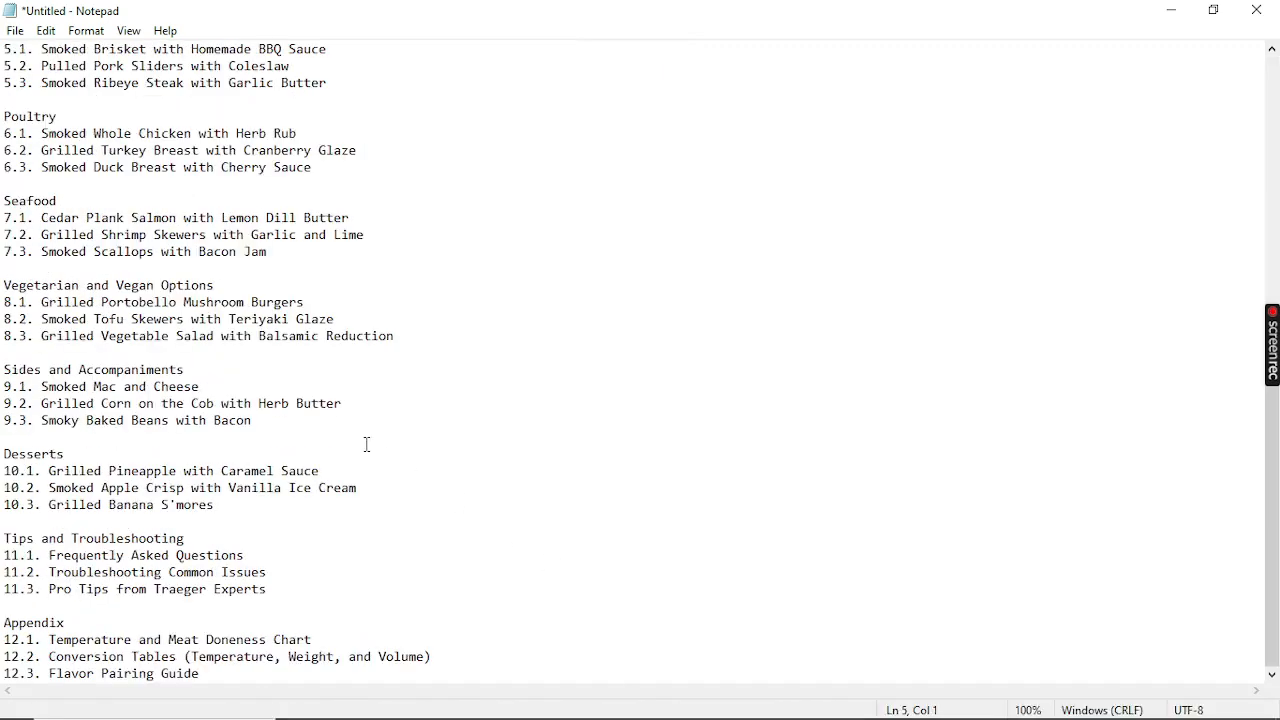
pyautogui.click(207, 677)
pyautogui.press('Return')
pyautogui.press('Return')
pyautogui.press('Return')
pyautogui.press('Return')
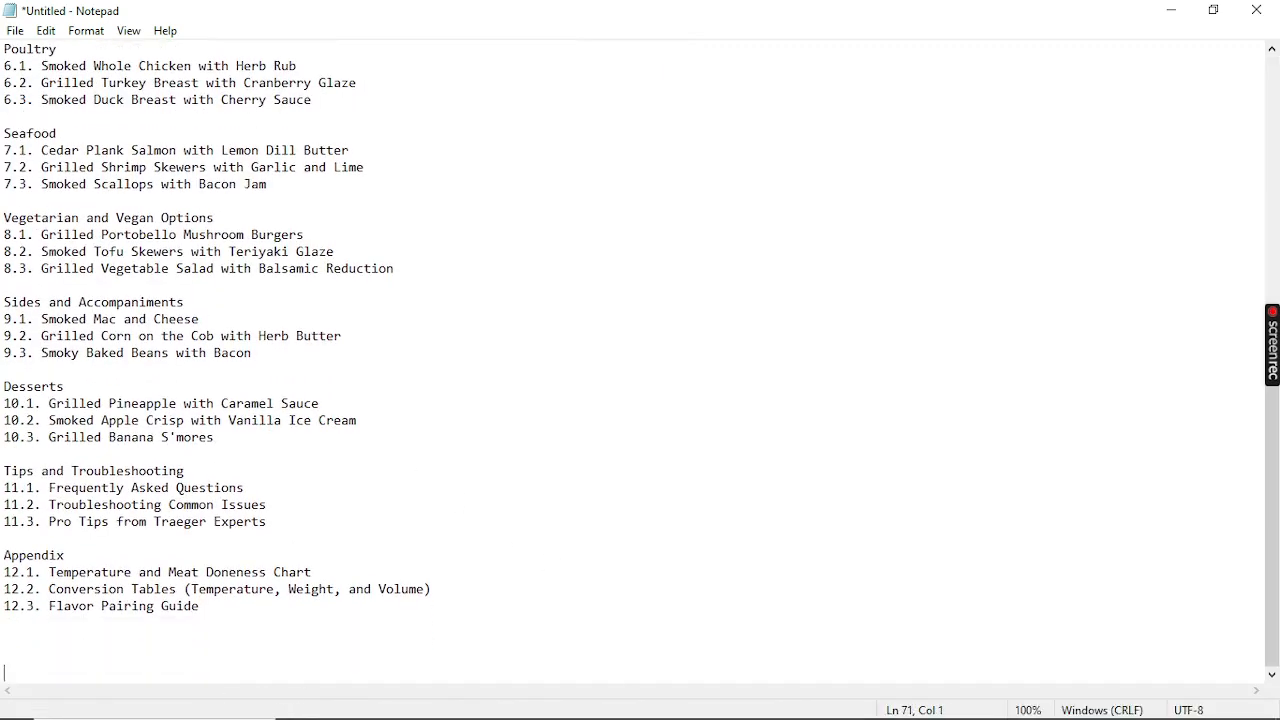
pyautogui.hotkey('ctrl', 'v')
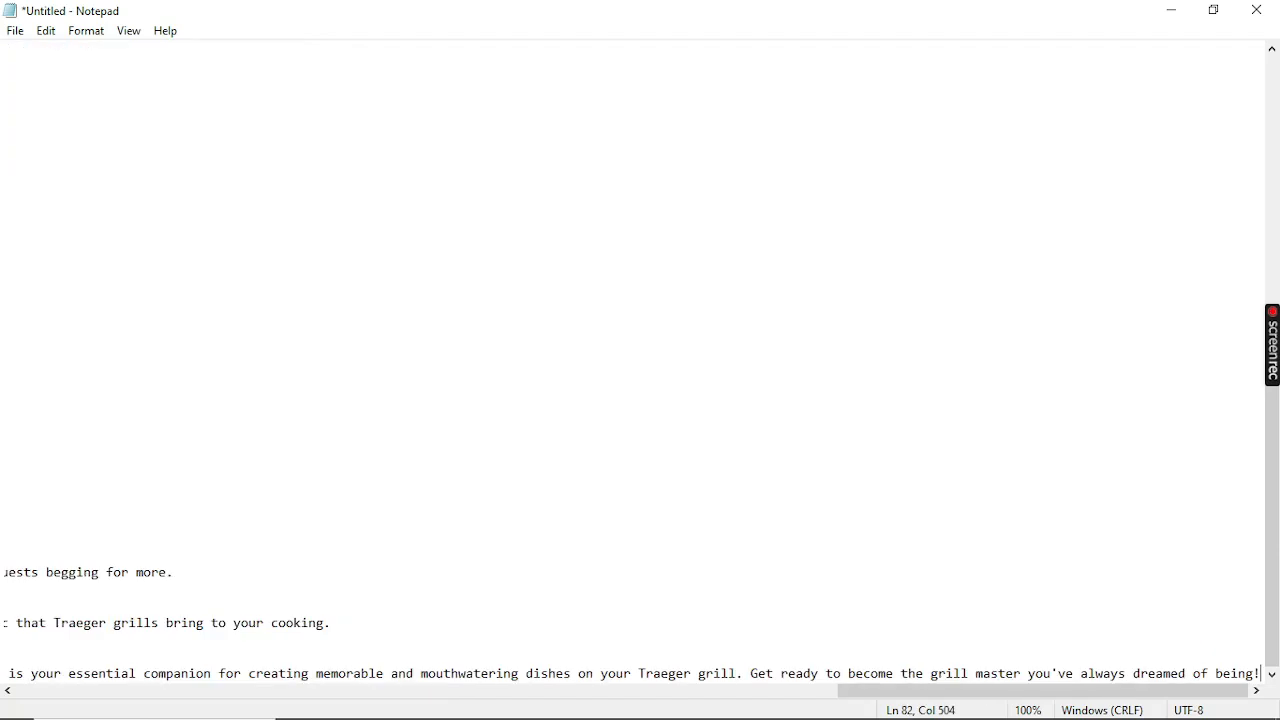
pyautogui.scroll(5, 77, 568)
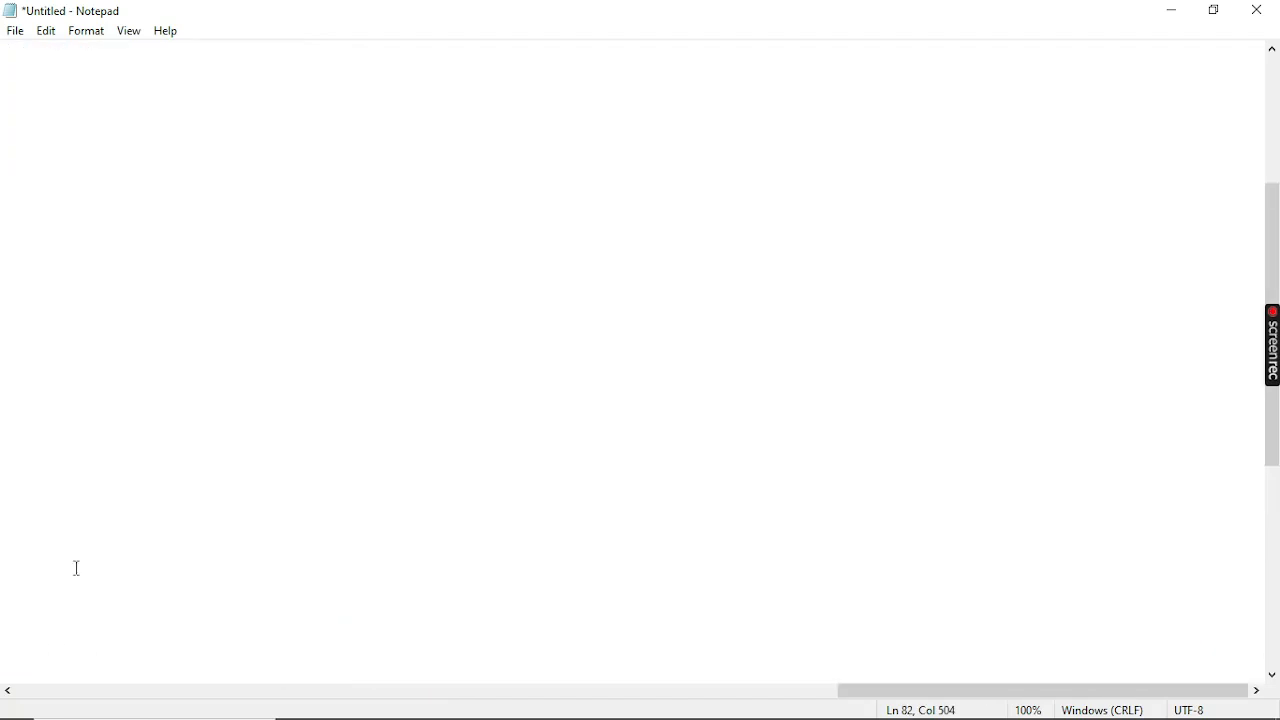
pyautogui.hotkey('ctrl', 'z')
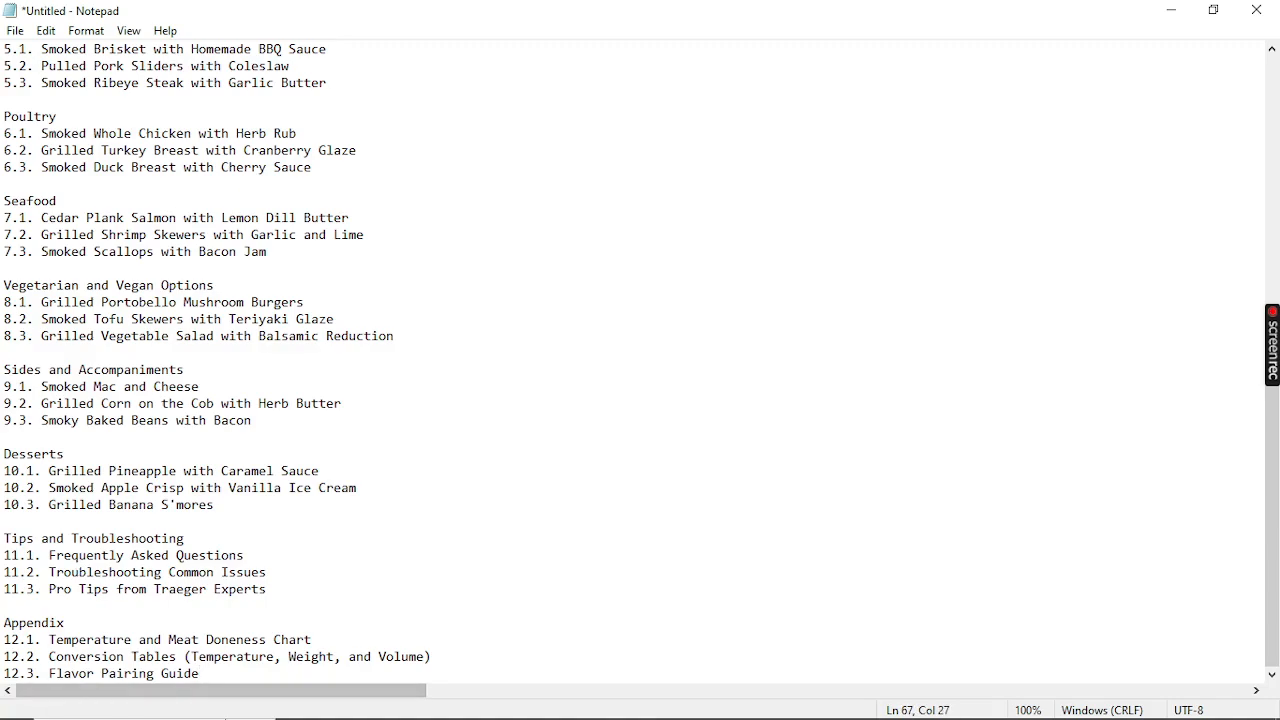
# Step: Switch to the Diabetic Cookbook after 50 Word document, insert a page break at its end and paste the book description there
pyautogui.moveTo(294, 716)
pyautogui.click(420, 706)
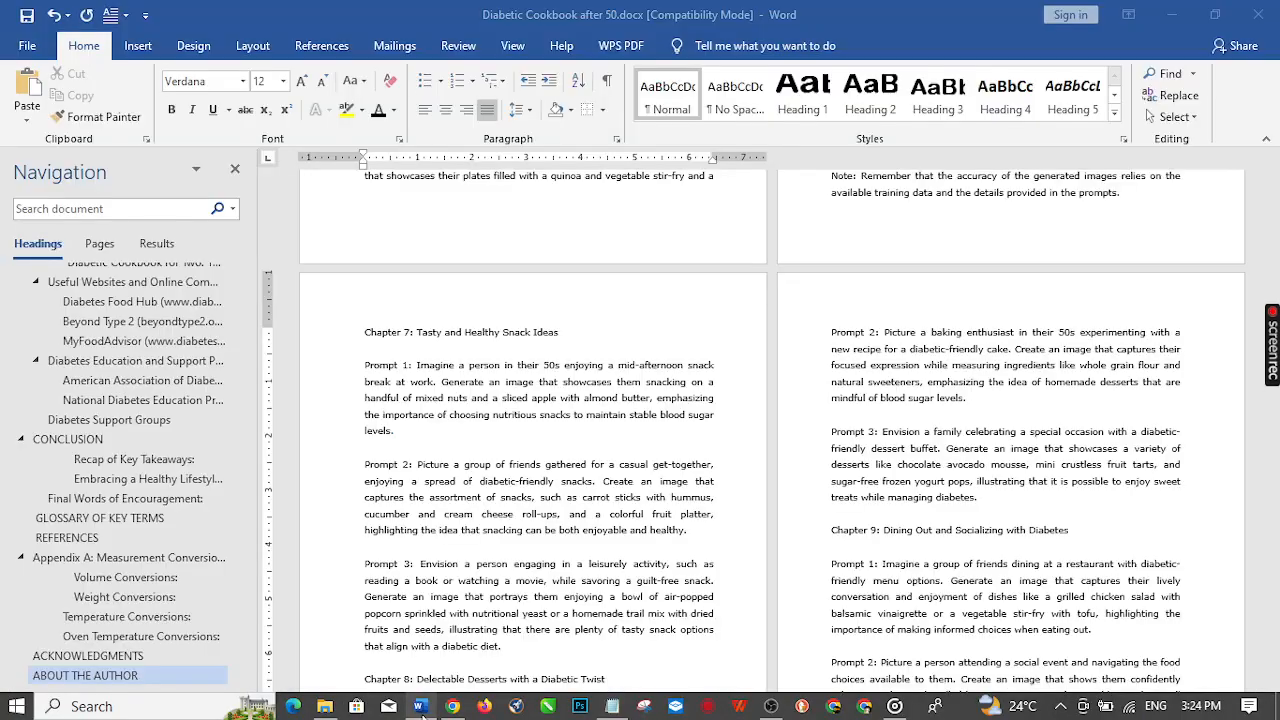
pyautogui.scroll(-5, 1003, 460)
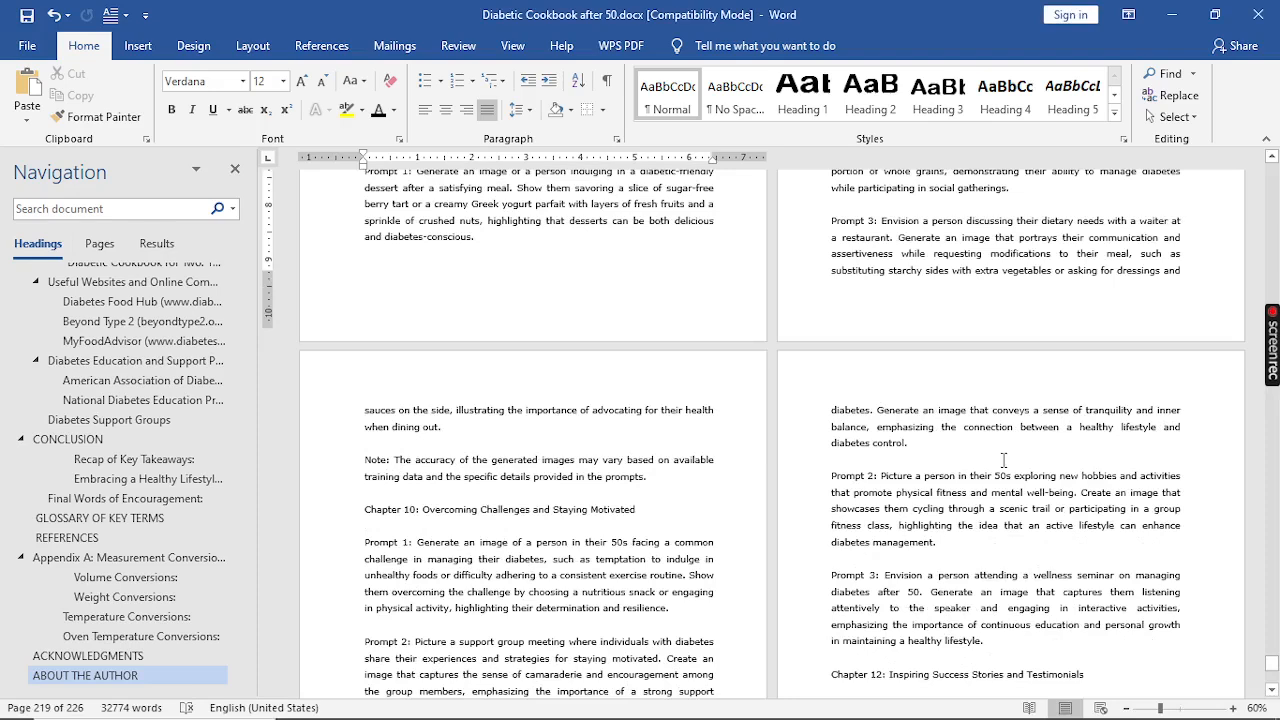
pyautogui.scroll(-5, 1003, 460)
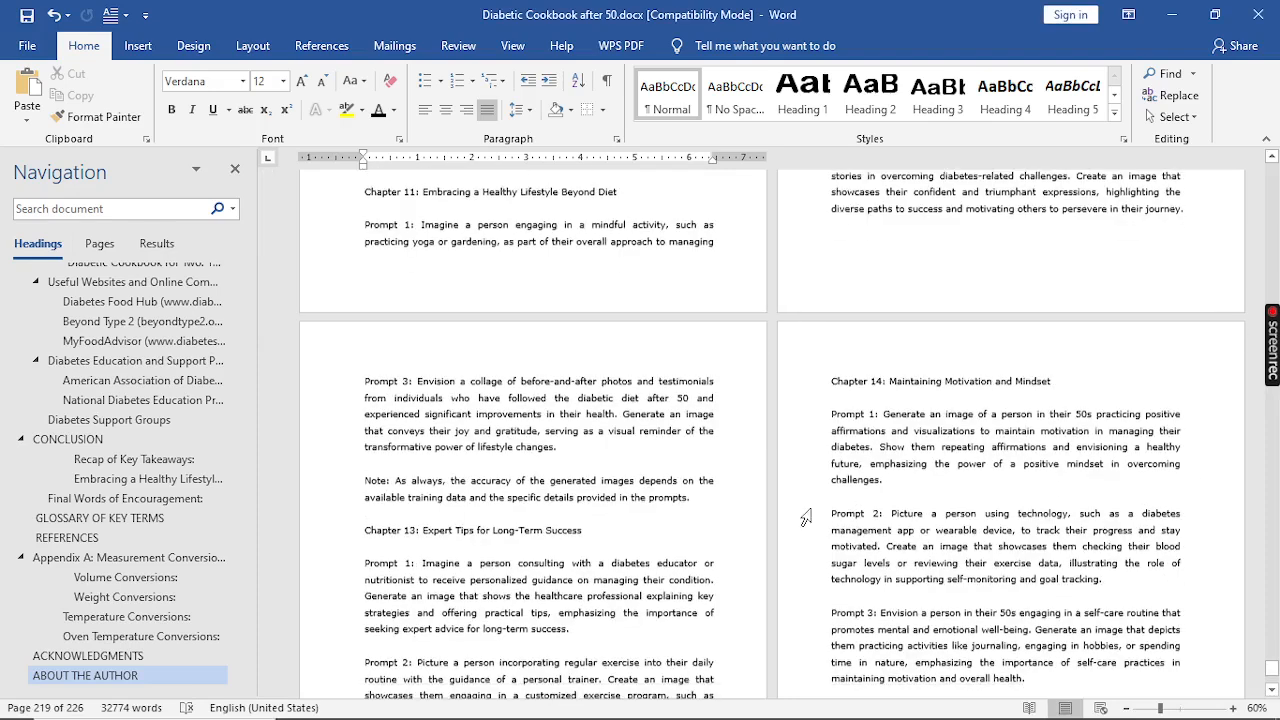
pyautogui.scroll(-10, 997, 476)
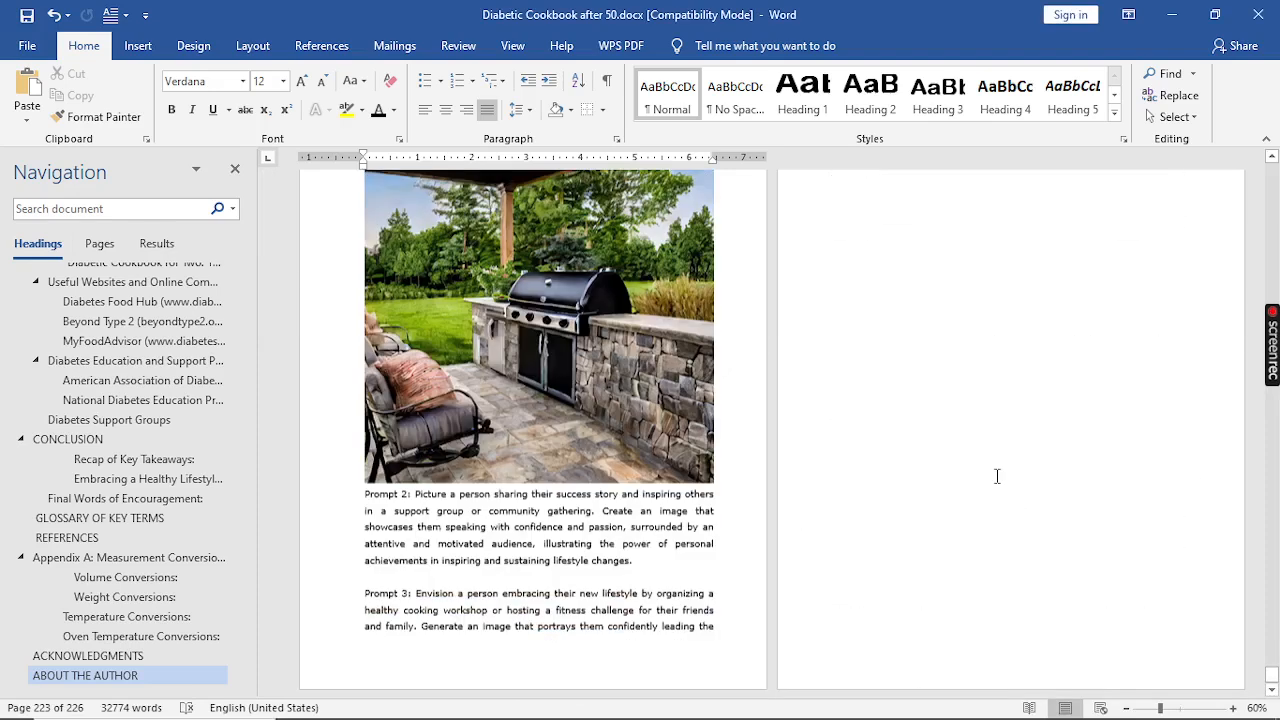
pyautogui.scroll(-5, 997, 476)
pyautogui.click(1029, 271)
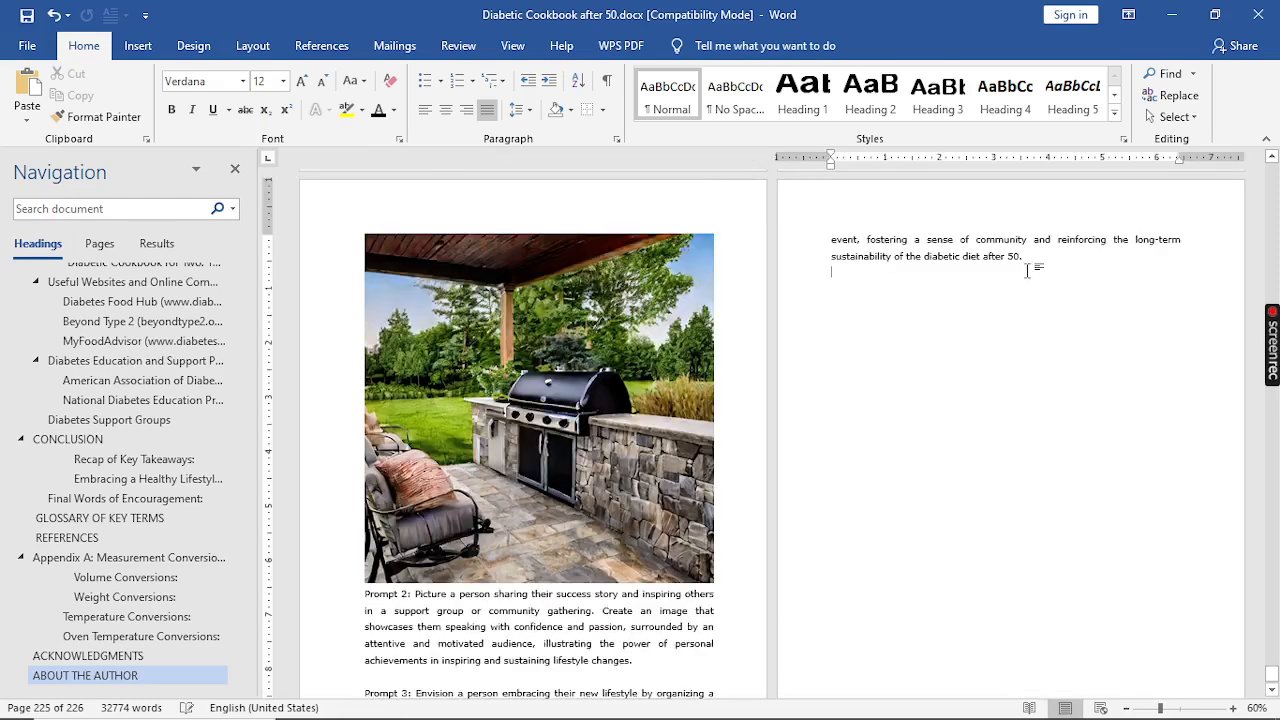
pyautogui.hotkey('ctrl', 'Return')
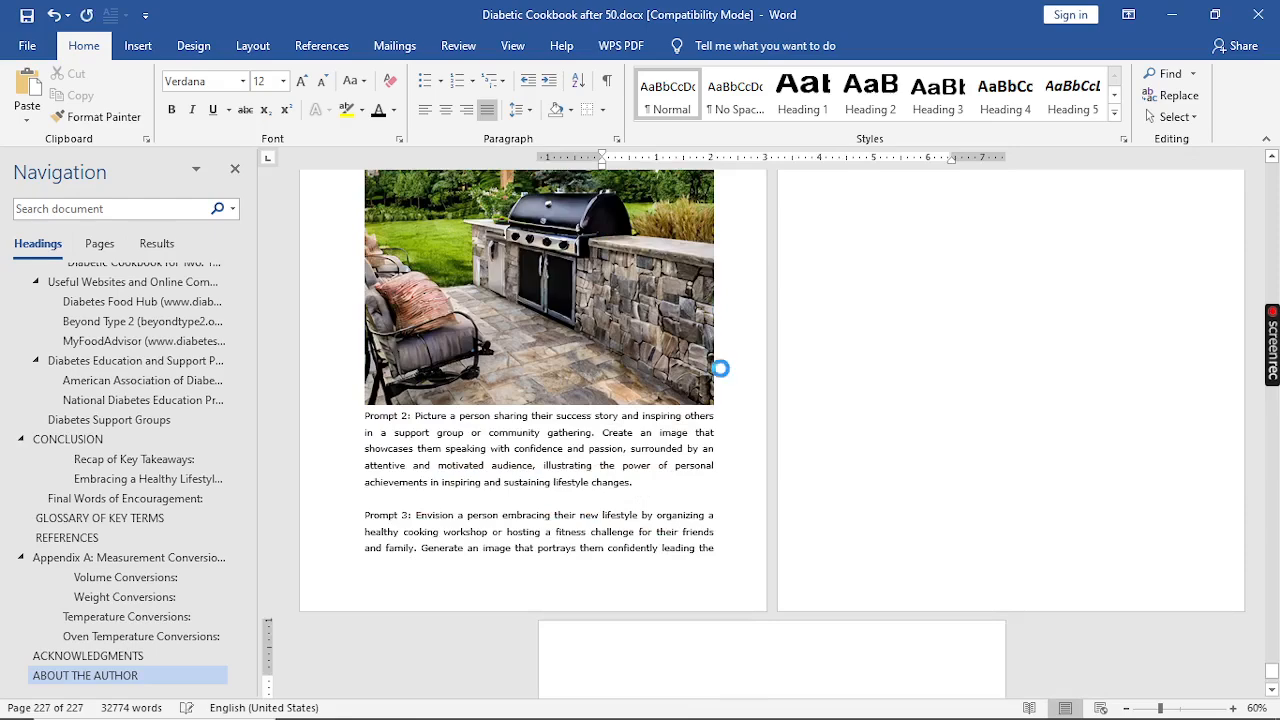
pyautogui.hotkey('ctrl', 'v')
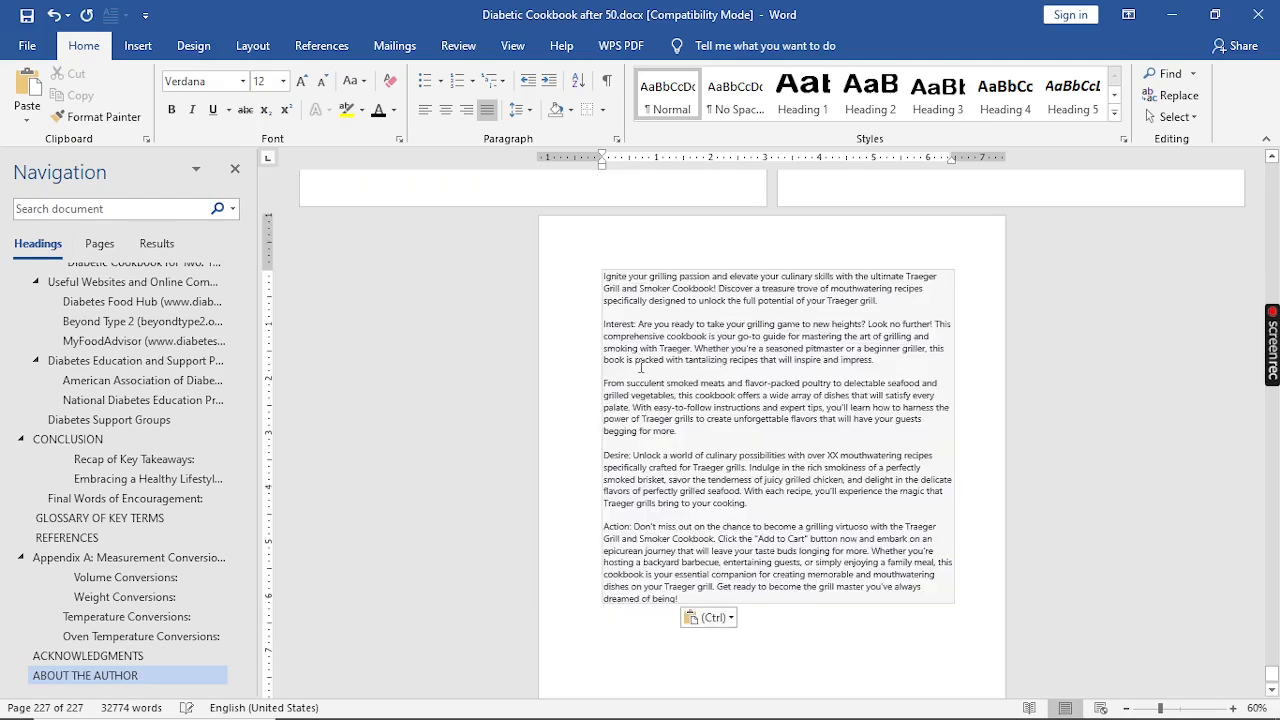
pyautogui.press('Return')
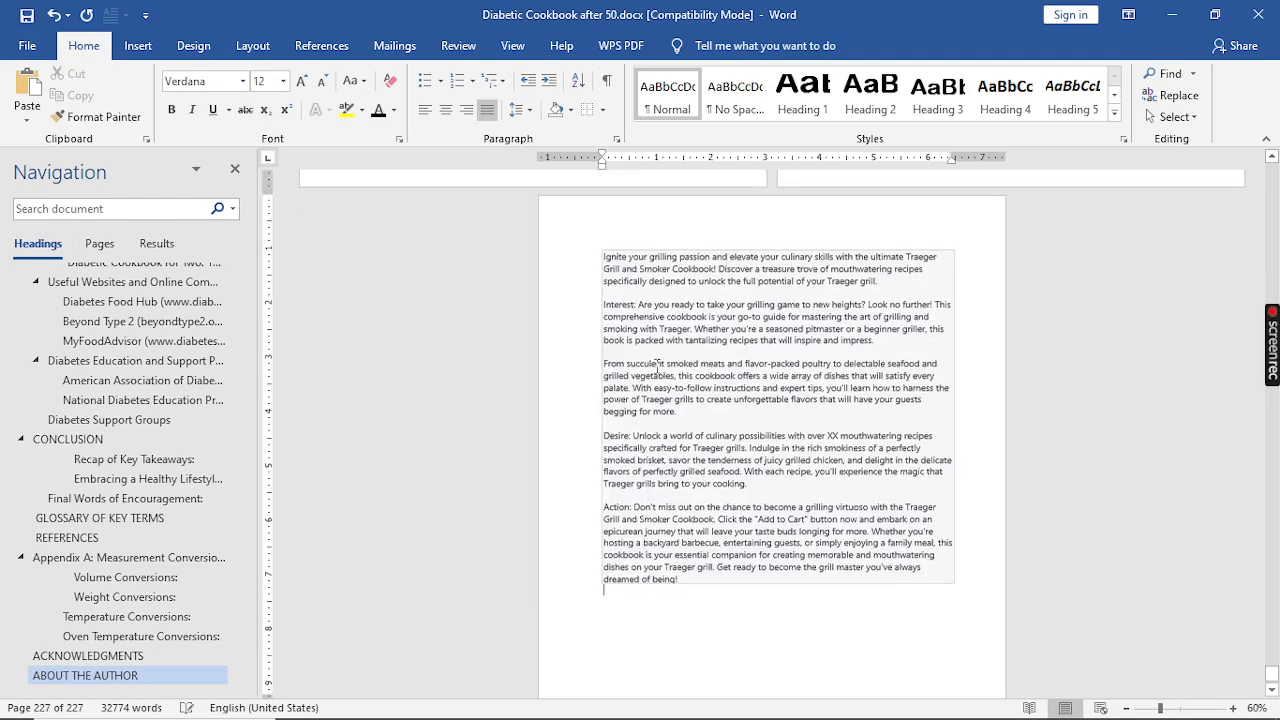
# Step: Undo the trailing line break and delete the 'Action:', 'Desire:' and 'Interest:' labels from the pasted paragraphs
pyautogui.scroll(-1, 657, 368)
pyautogui.scroll(1, 660, 433)
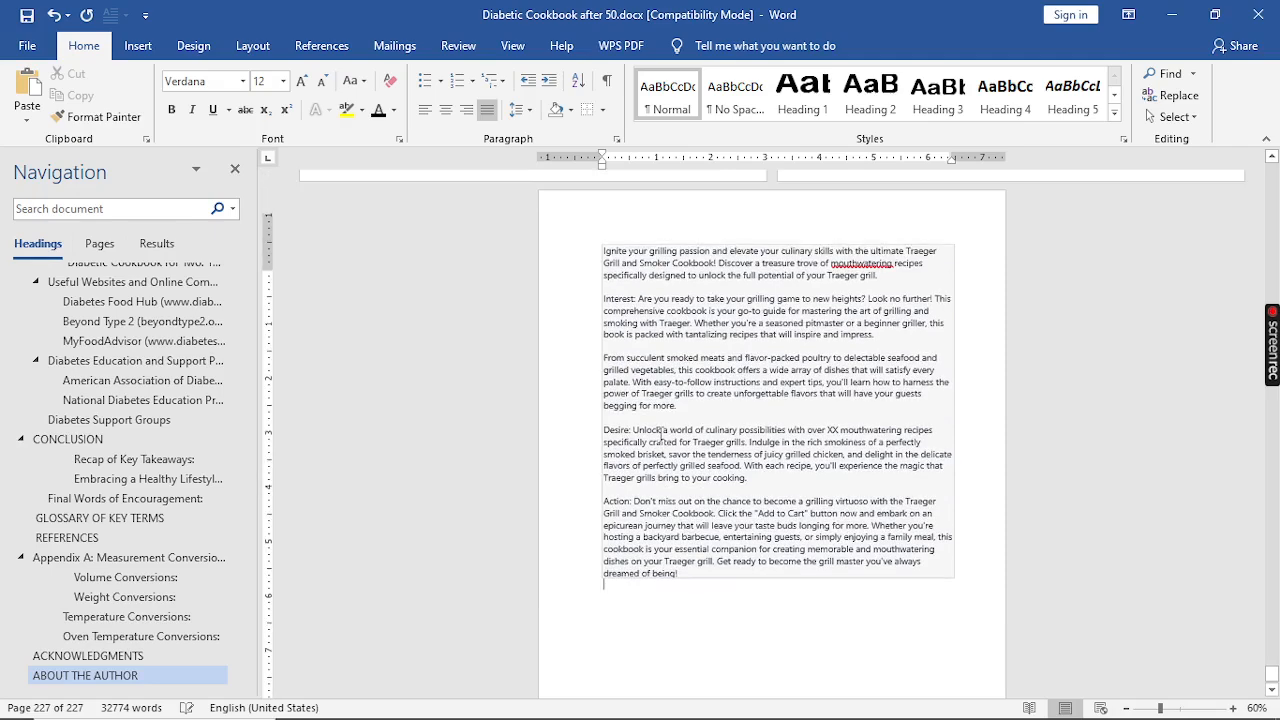
pyautogui.hotkey('ctrl', 'z')
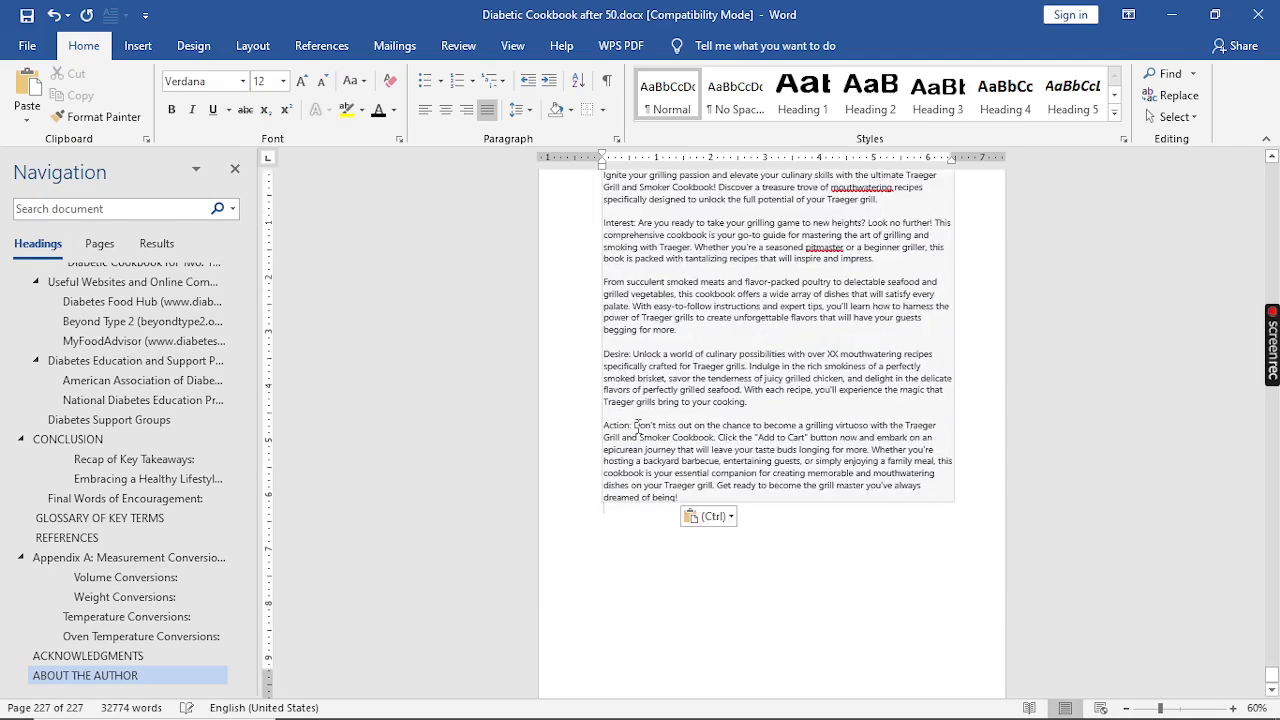
pyautogui.moveTo(634, 425)
pyautogui.mouseDown()
pyautogui.moveTo(940, 427)
pyautogui.moveTo(611, 419)
pyautogui.mouseUp()
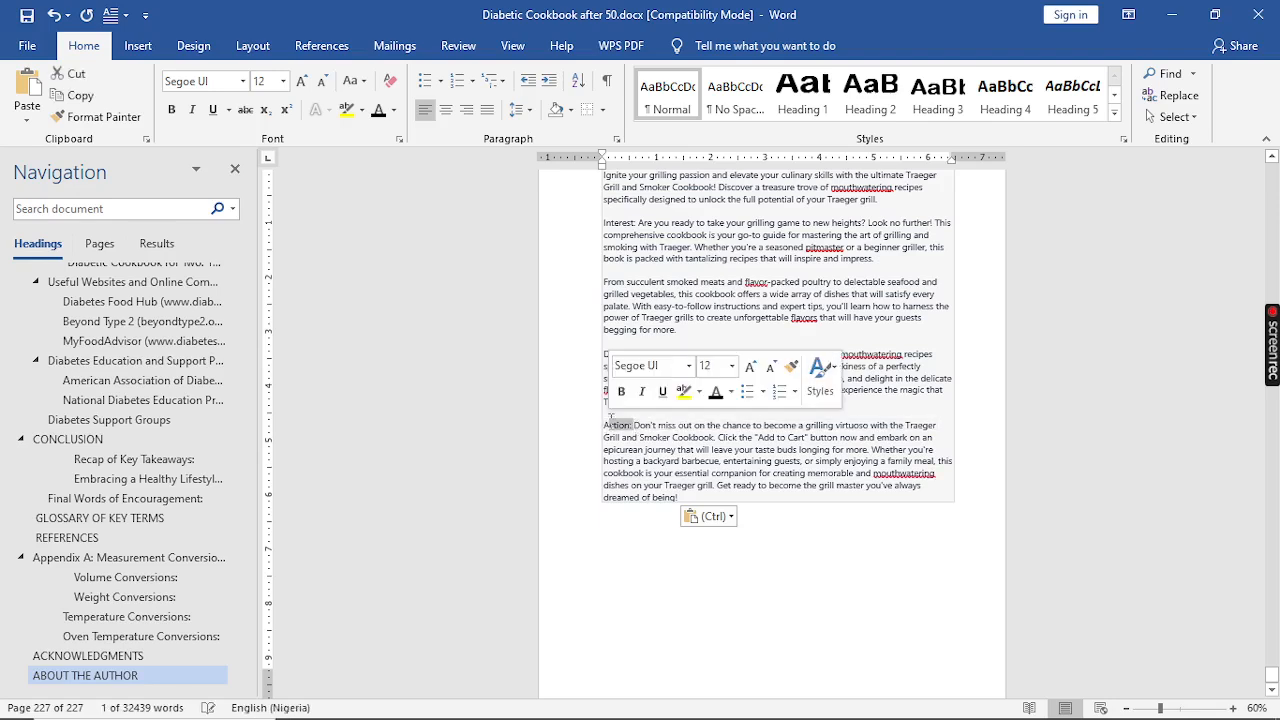
pyautogui.press('BackSpace')
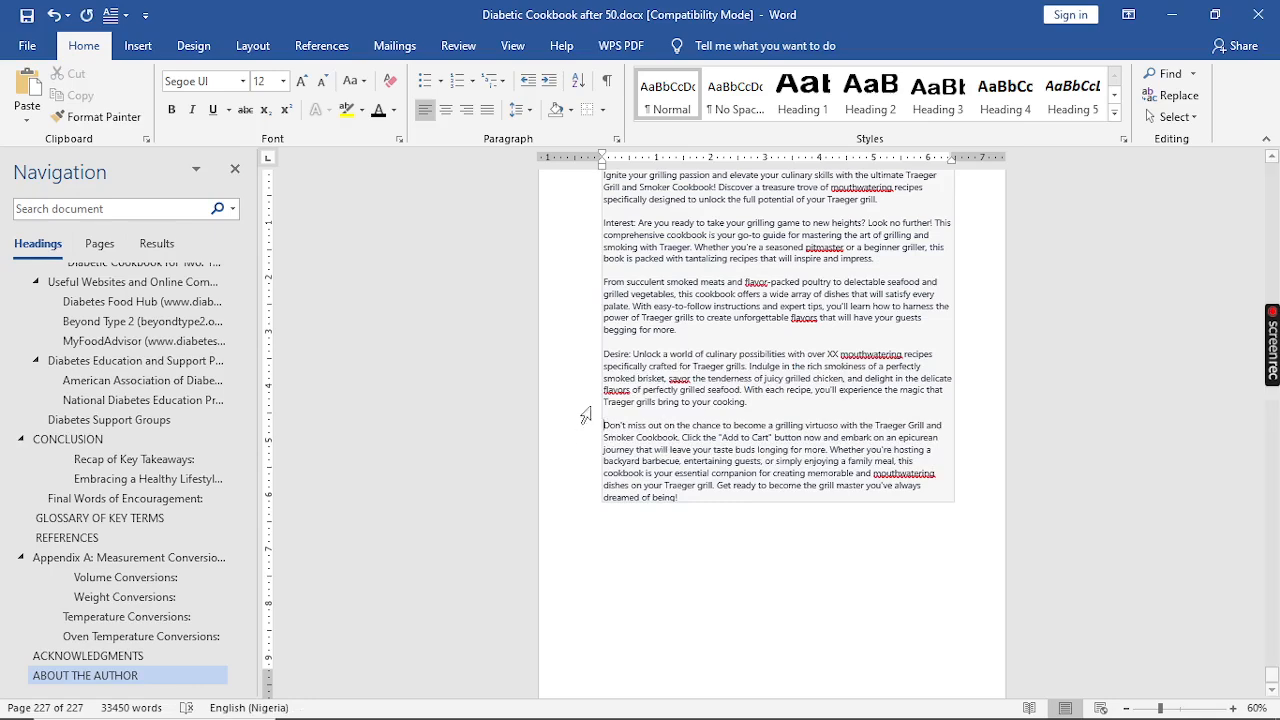
pyautogui.moveTo(634, 358); pyautogui.dragTo(603, 355)
pyautogui.press('BackSpace')
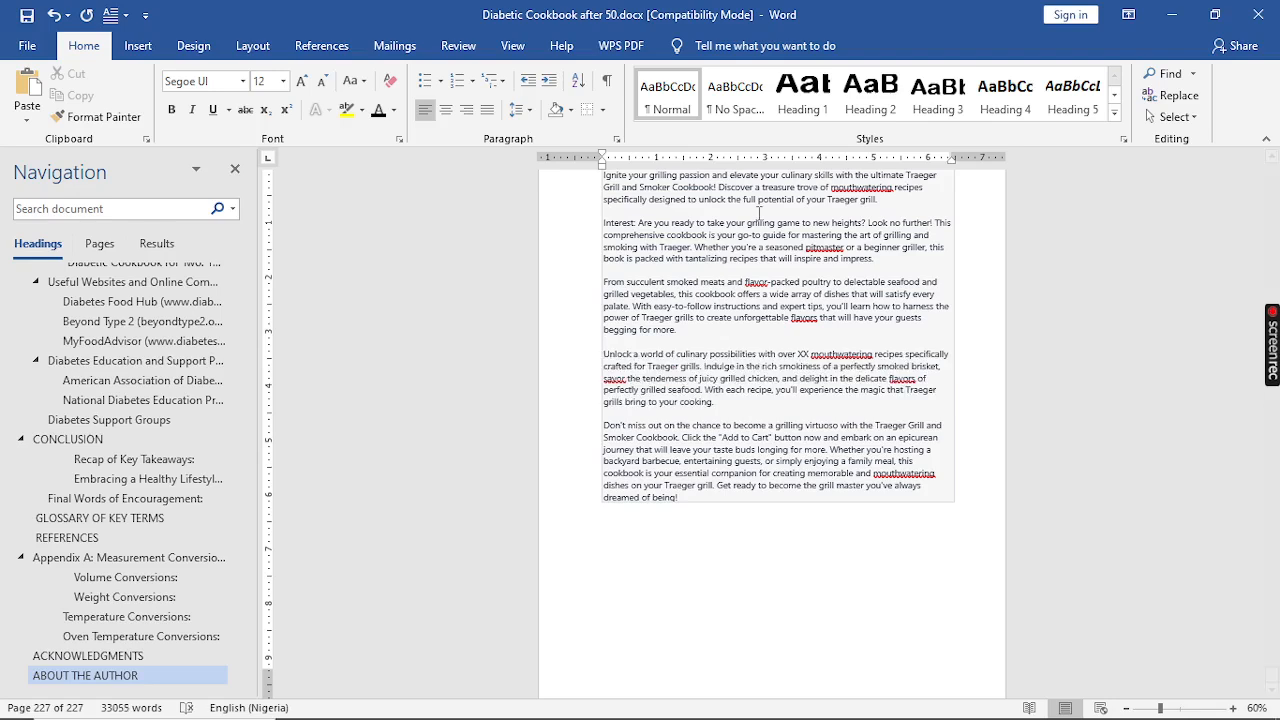
pyautogui.scroll(1, 660, 244)
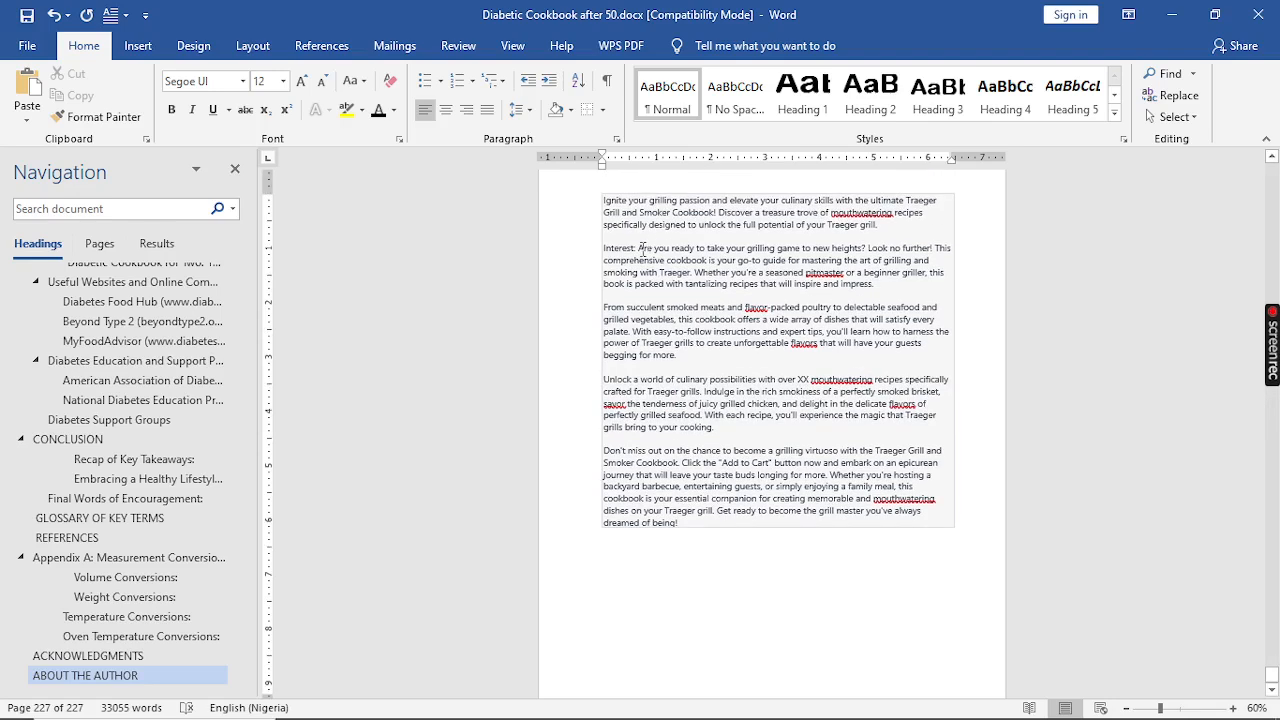
pyautogui.moveTo(638, 250); pyautogui.dragTo(603, 248)
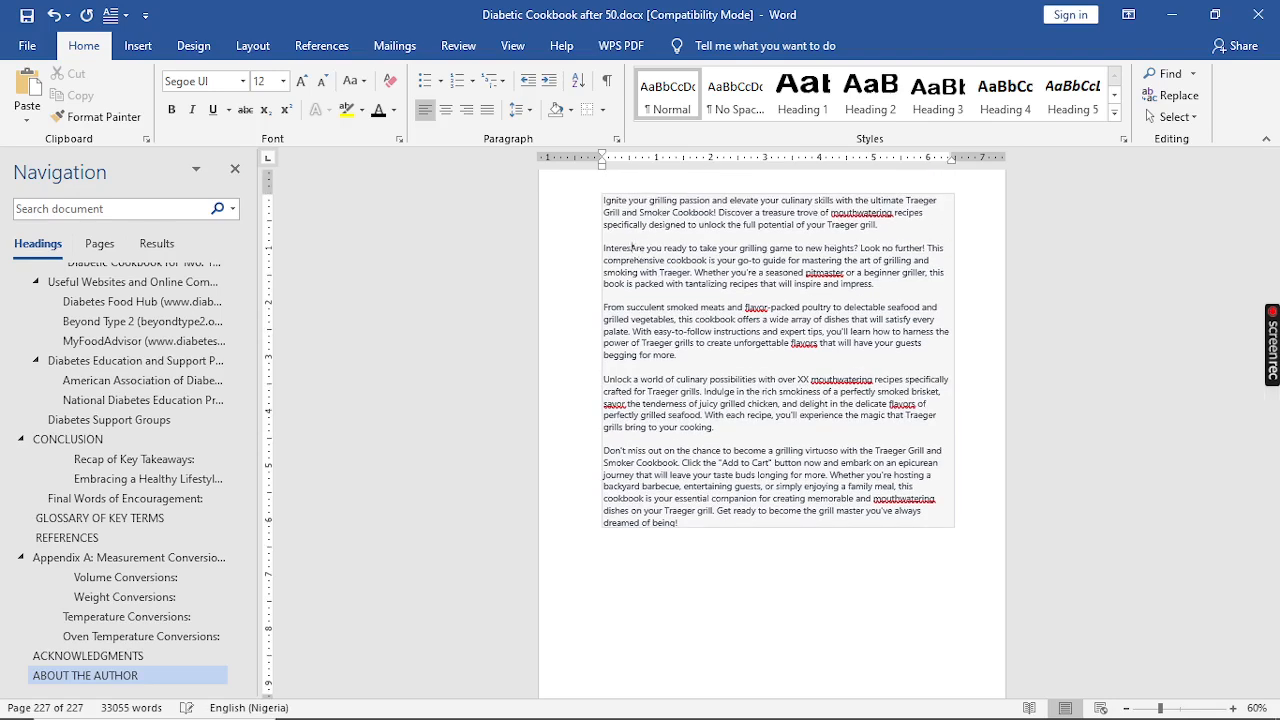
pyautogui.press('BackSpace')
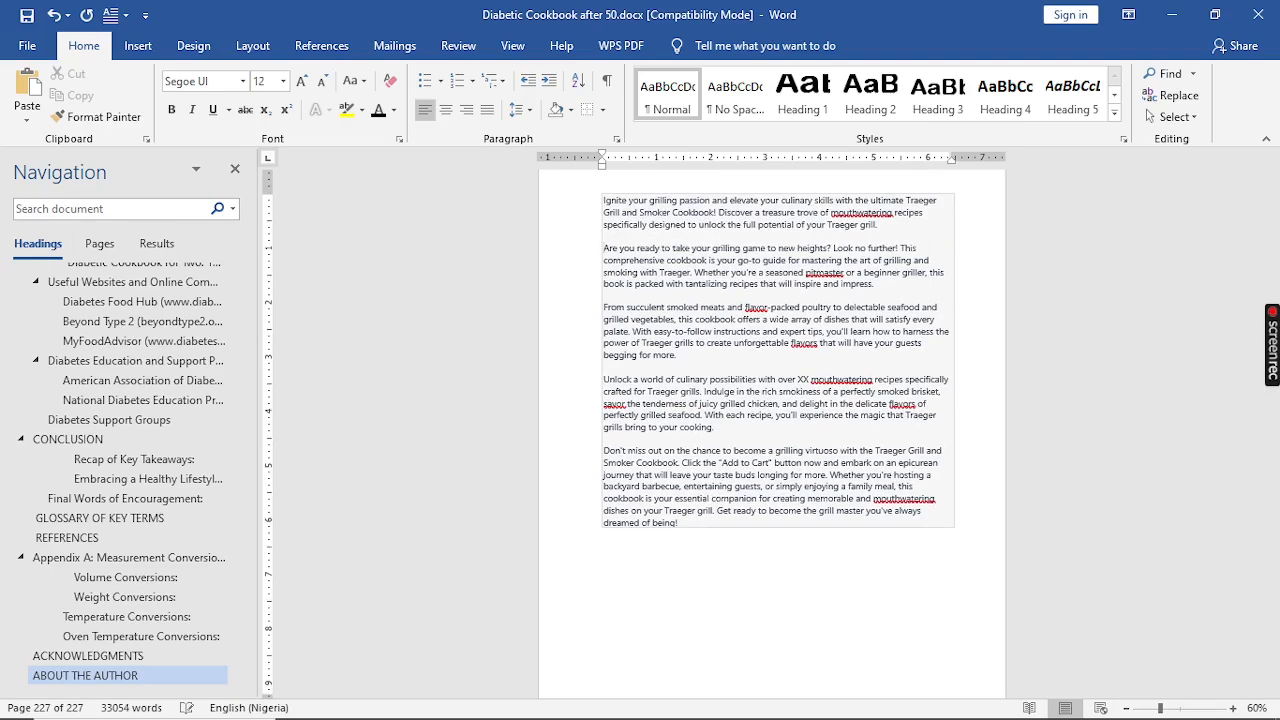
# Step: Insert an empty line above the pasted description
pyautogui.click(606, 202)
pyautogui.press('Return')
pyautogui.click(601, 227)
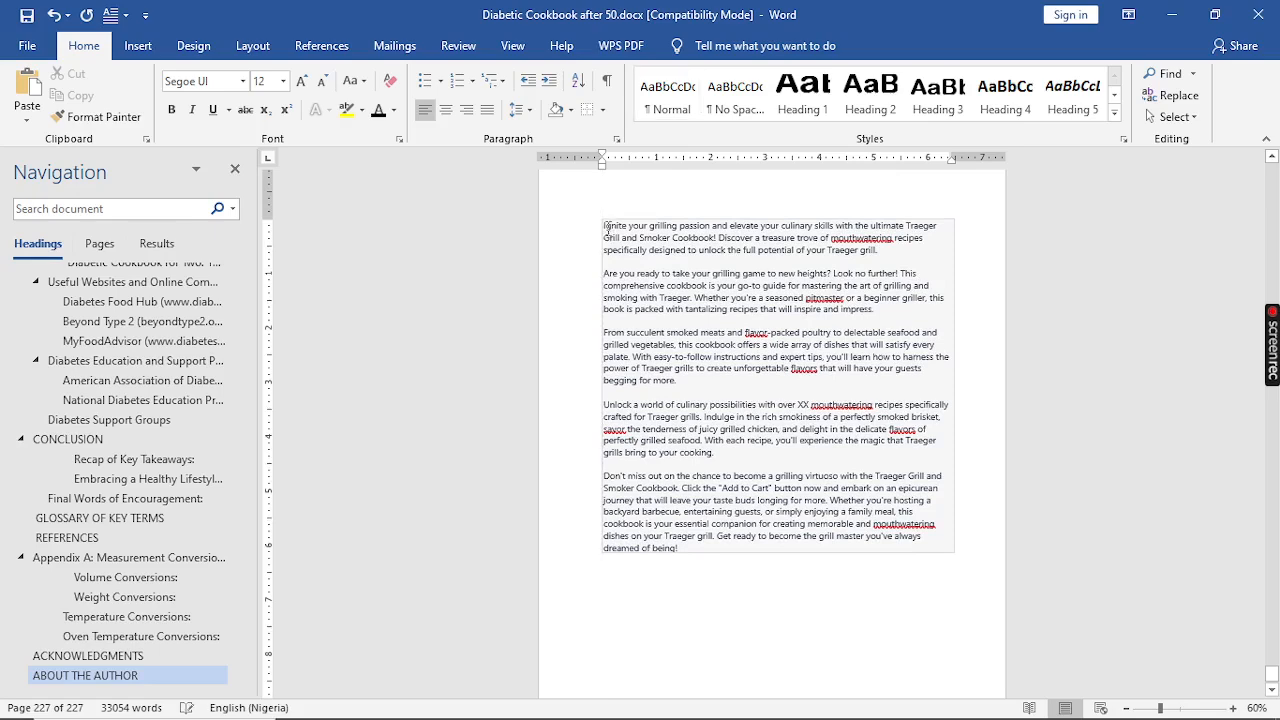
# Step: Delete the whole pasted description, then undo repeatedly to restore it
pyautogui.moveTo(605, 213); pyautogui.dragTo(843, 562)
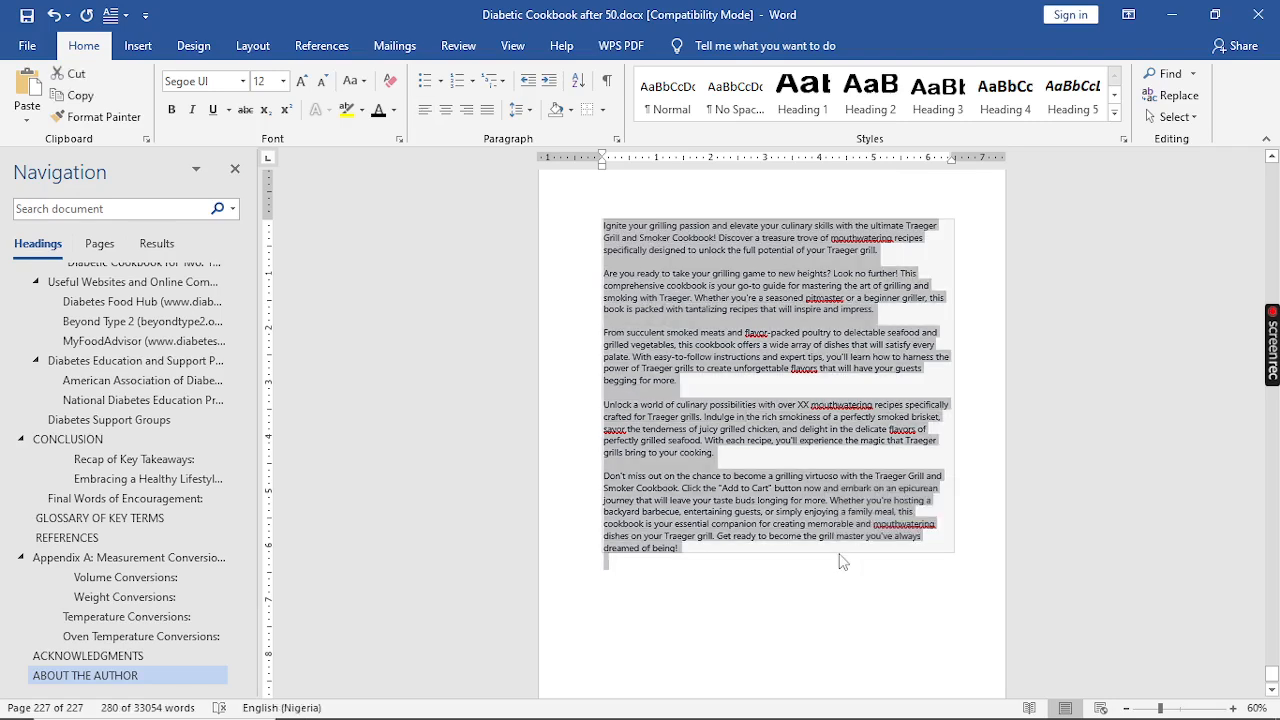
pyautogui.press('Delete')
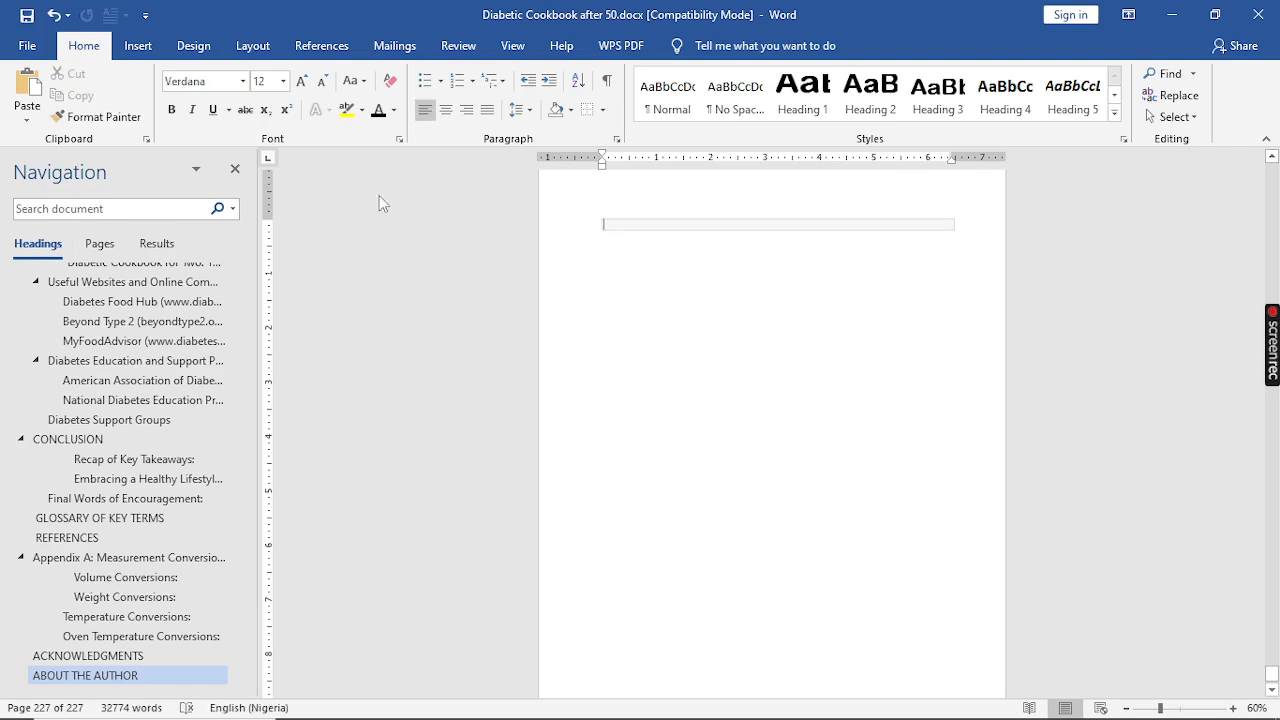
pyautogui.click(52, 16)
pyautogui.click(53, 17)
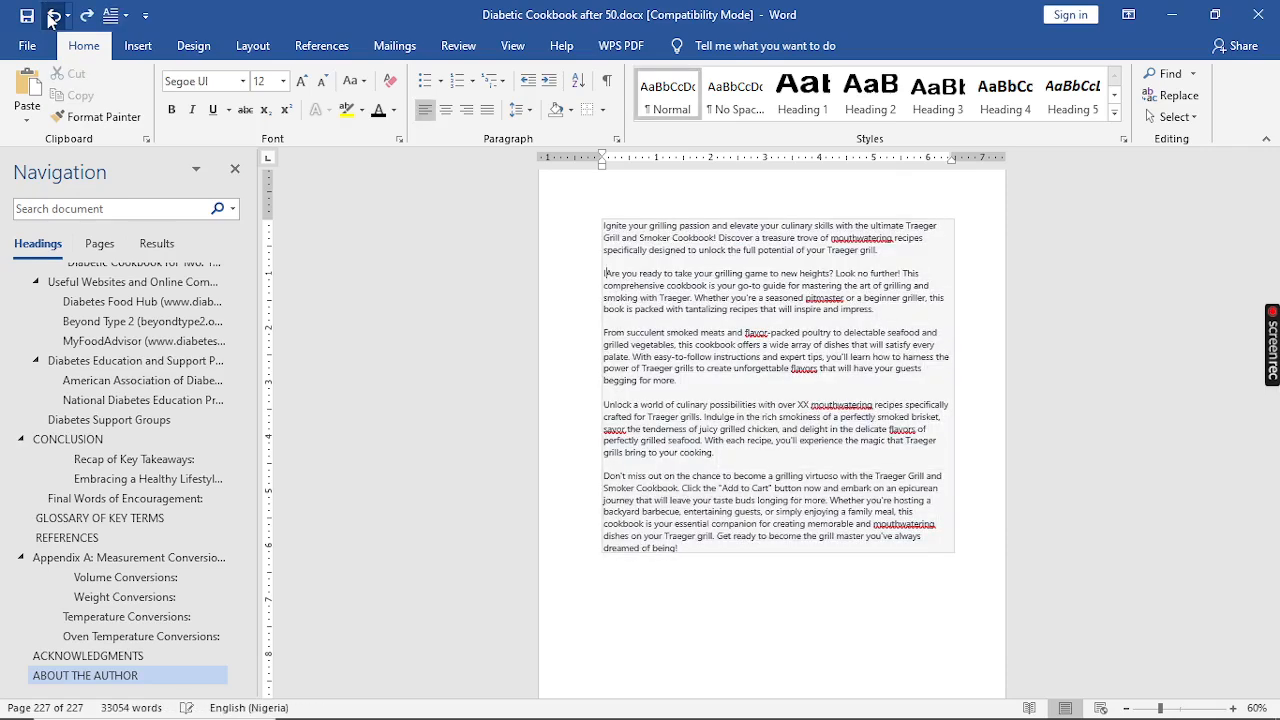
pyautogui.click(58, 18)
pyautogui.click(58, 18)
pyautogui.click(58, 18)
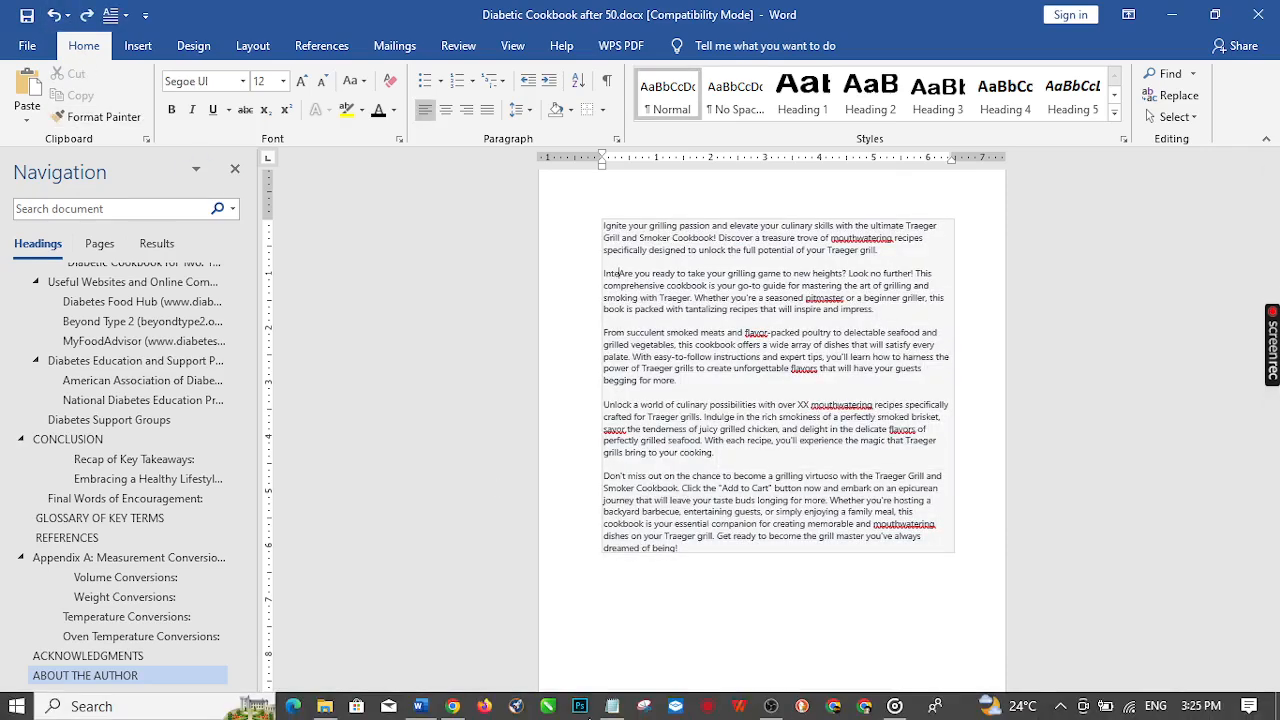
# Step: Switch to Chrome and open the Kindlepreneur Amazon book description generator in a new tab
pyautogui.click(452, 706)
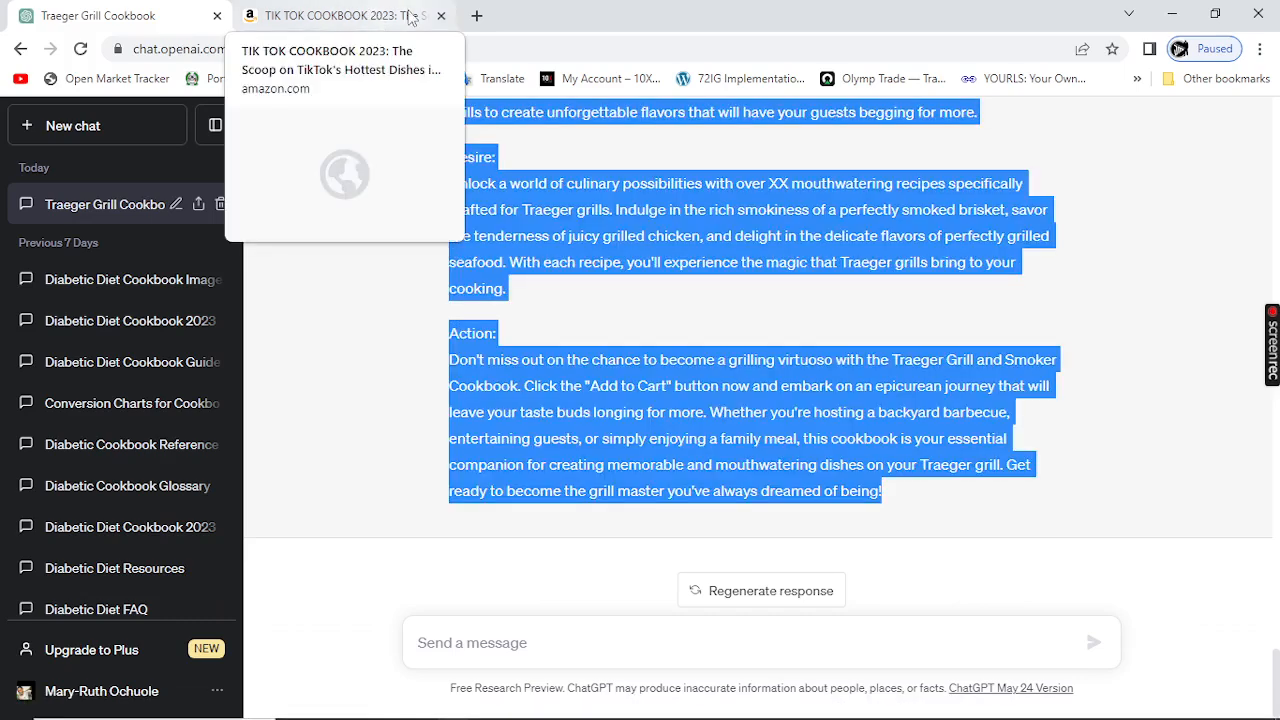
pyautogui.click(380, 20)
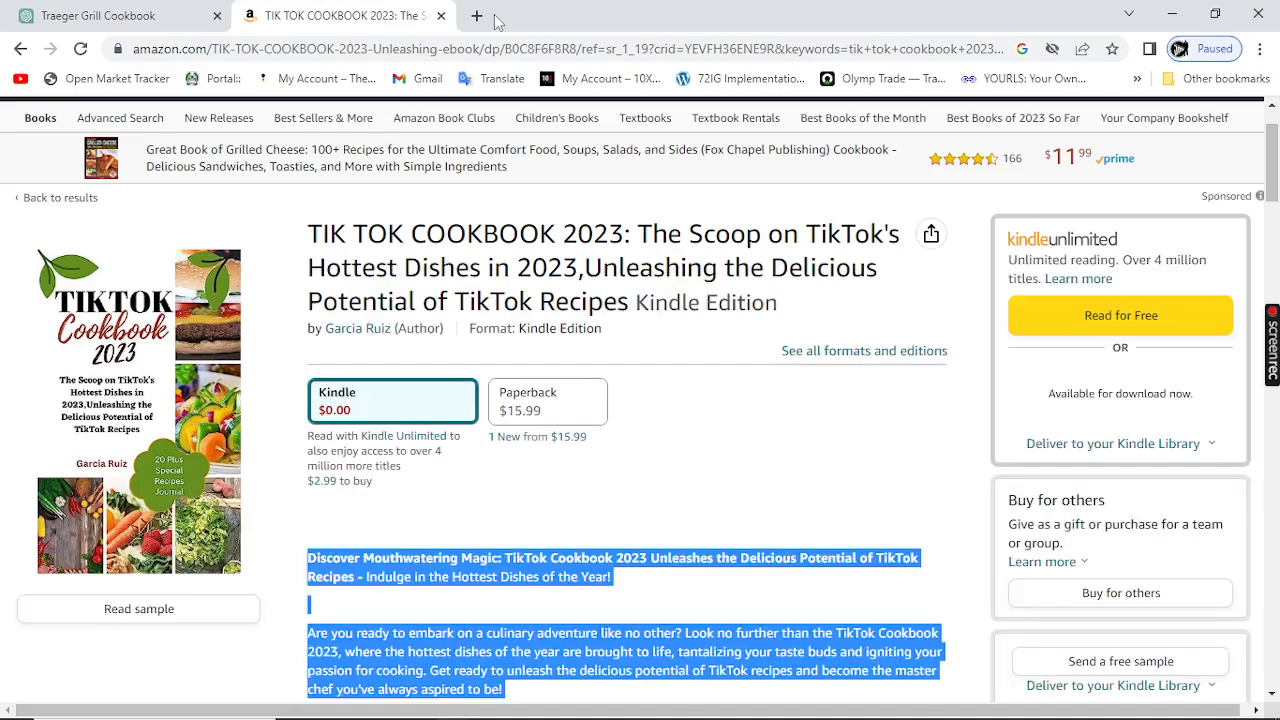
pyautogui.click(478, 16)
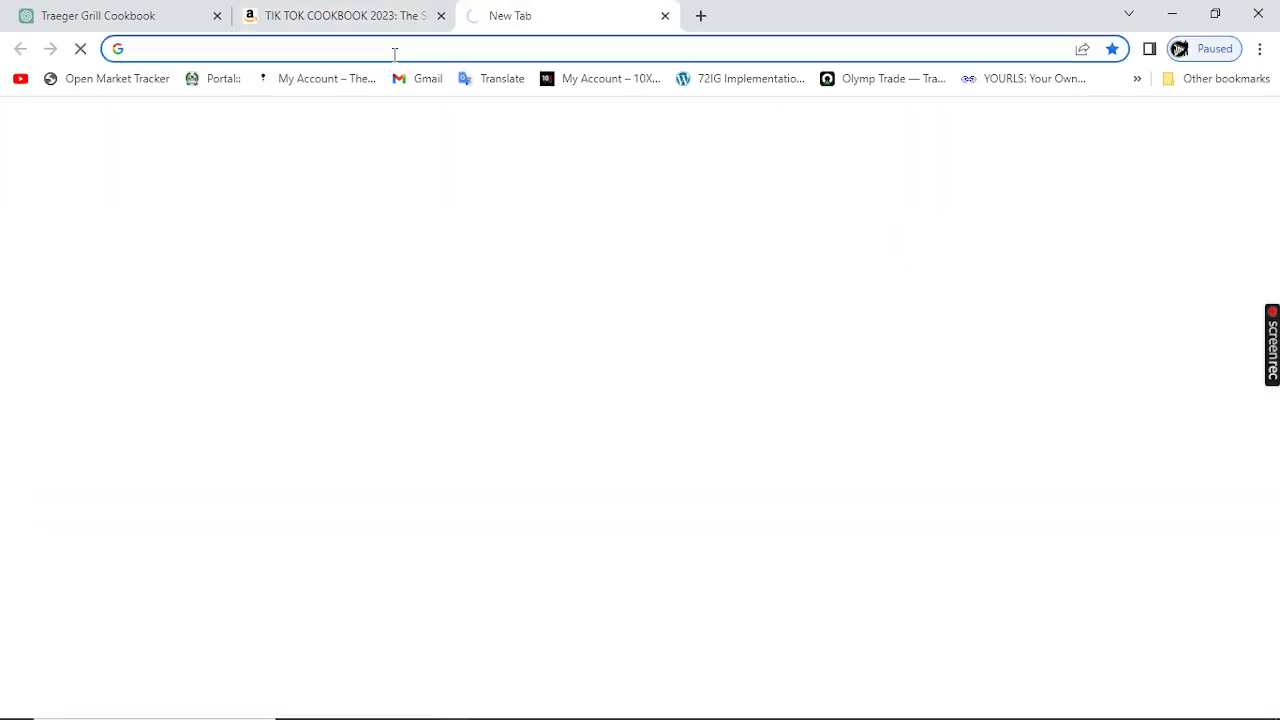
pyautogui.click(394, 54)
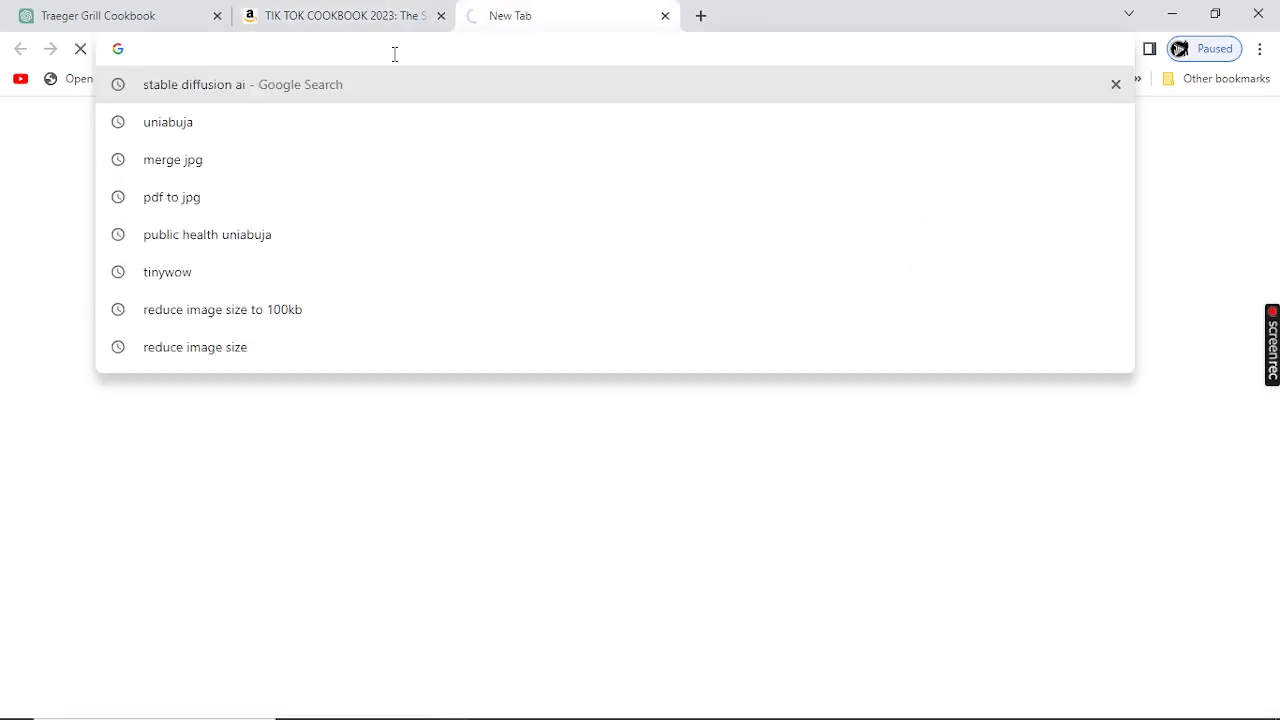
pyautogui.write('kind')
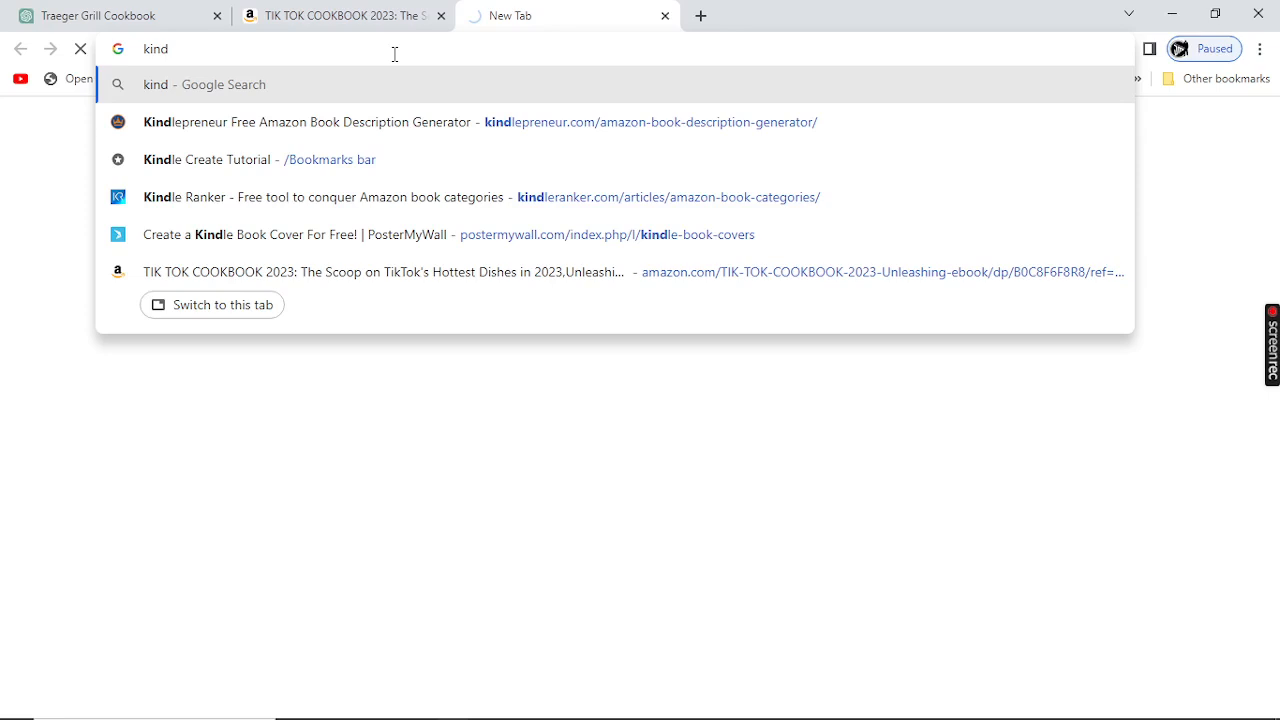
pyautogui.press('Down')
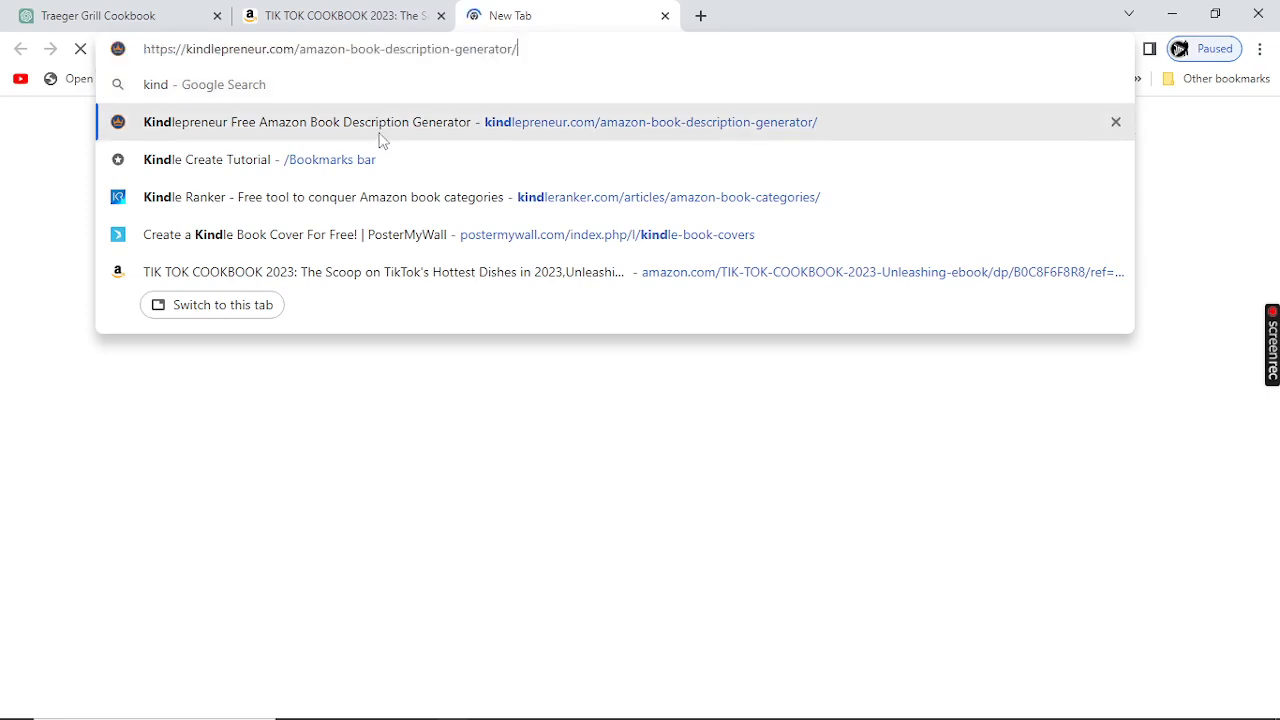
pyautogui.press('Return')
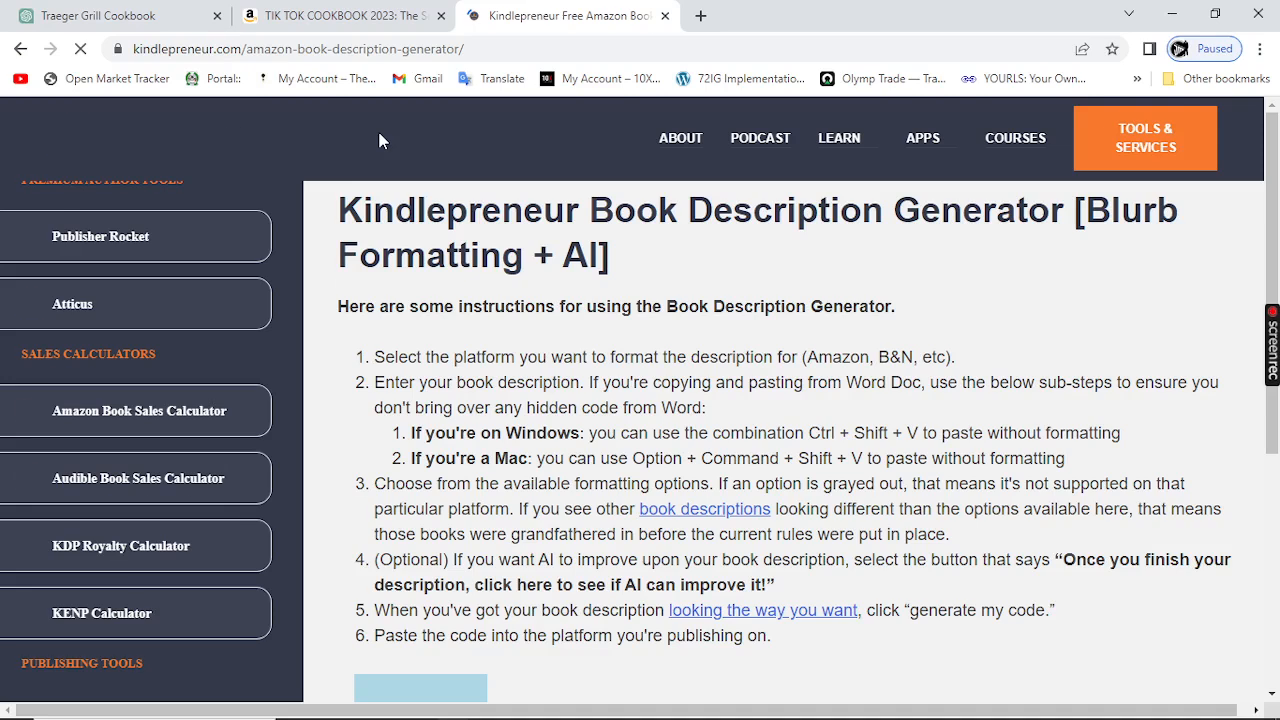
# Step: Paste the book description into the generator's description box with Amazon Book Description selected
pyautogui.scroll(3, 327, 396)
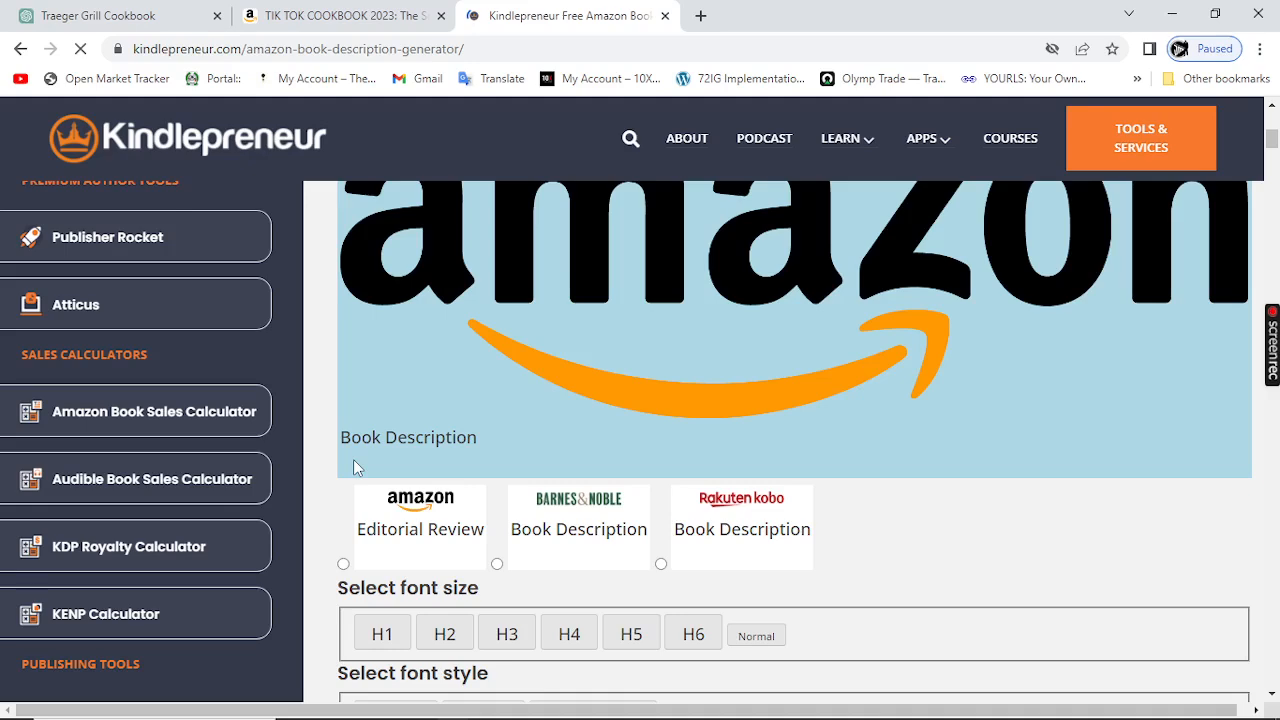
pyautogui.scroll(-5, 597, 380)
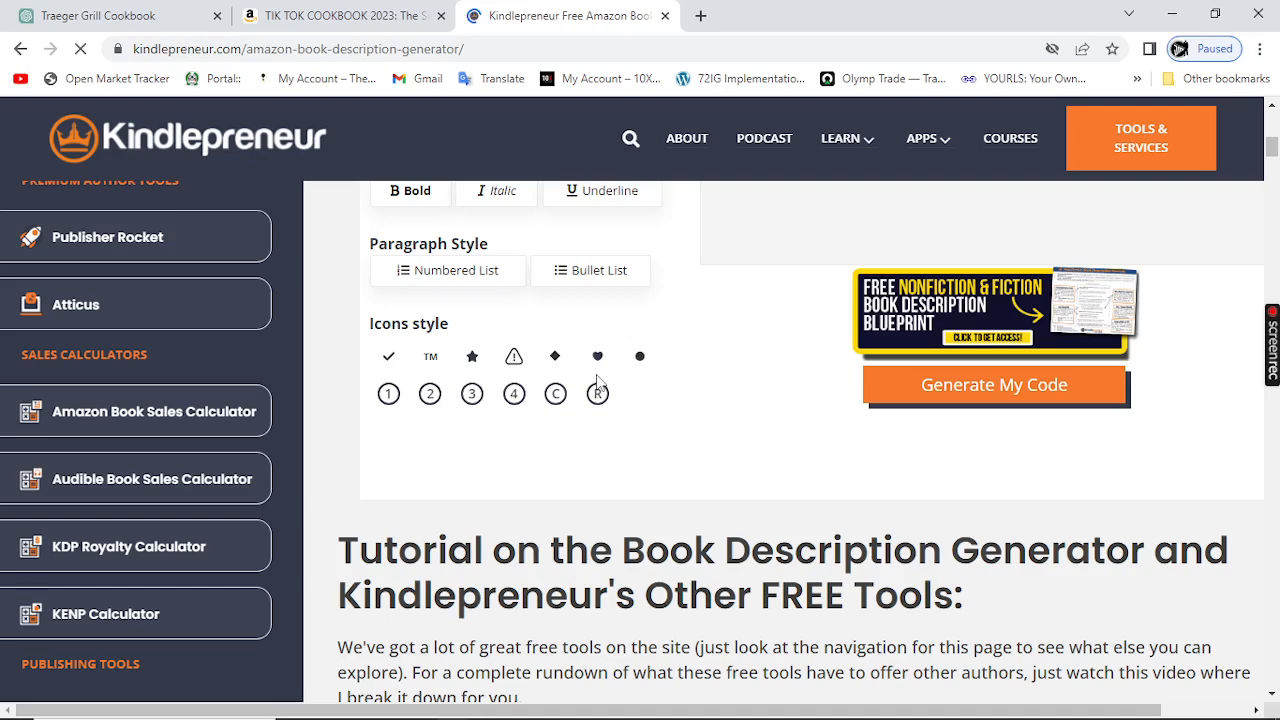
pyautogui.scroll(4, 789, 343)
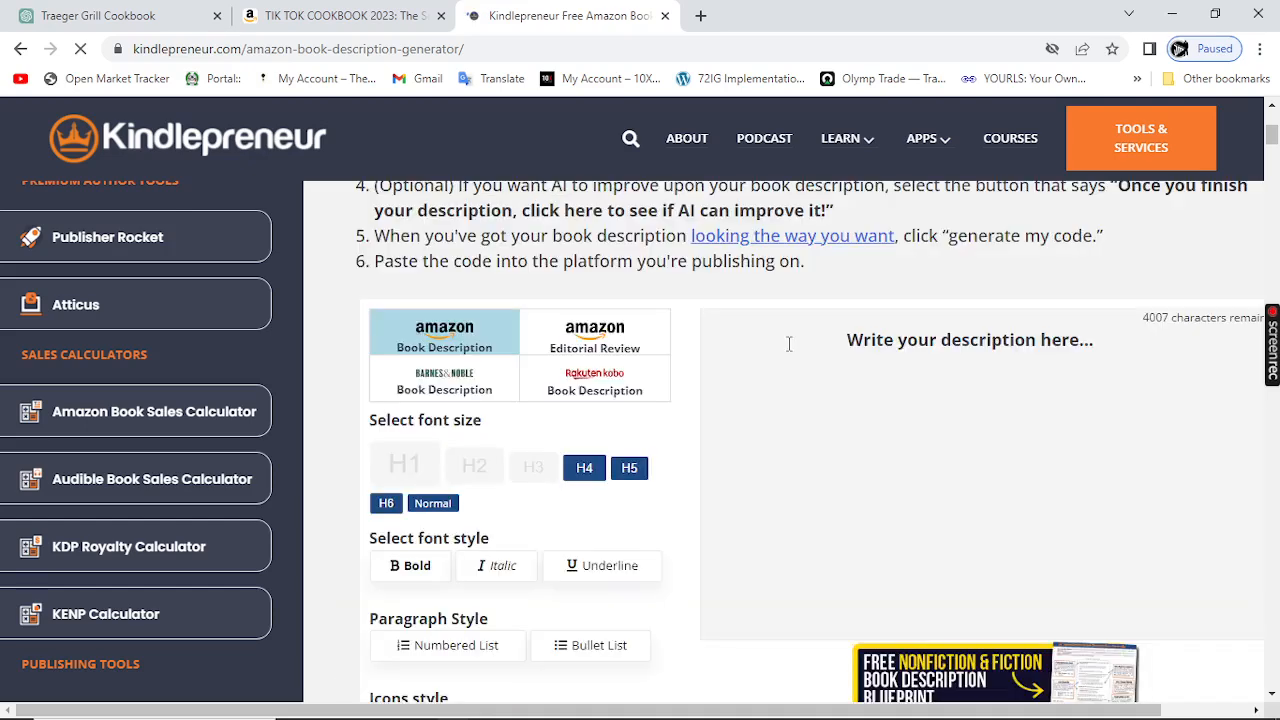
pyautogui.click(849, 343)
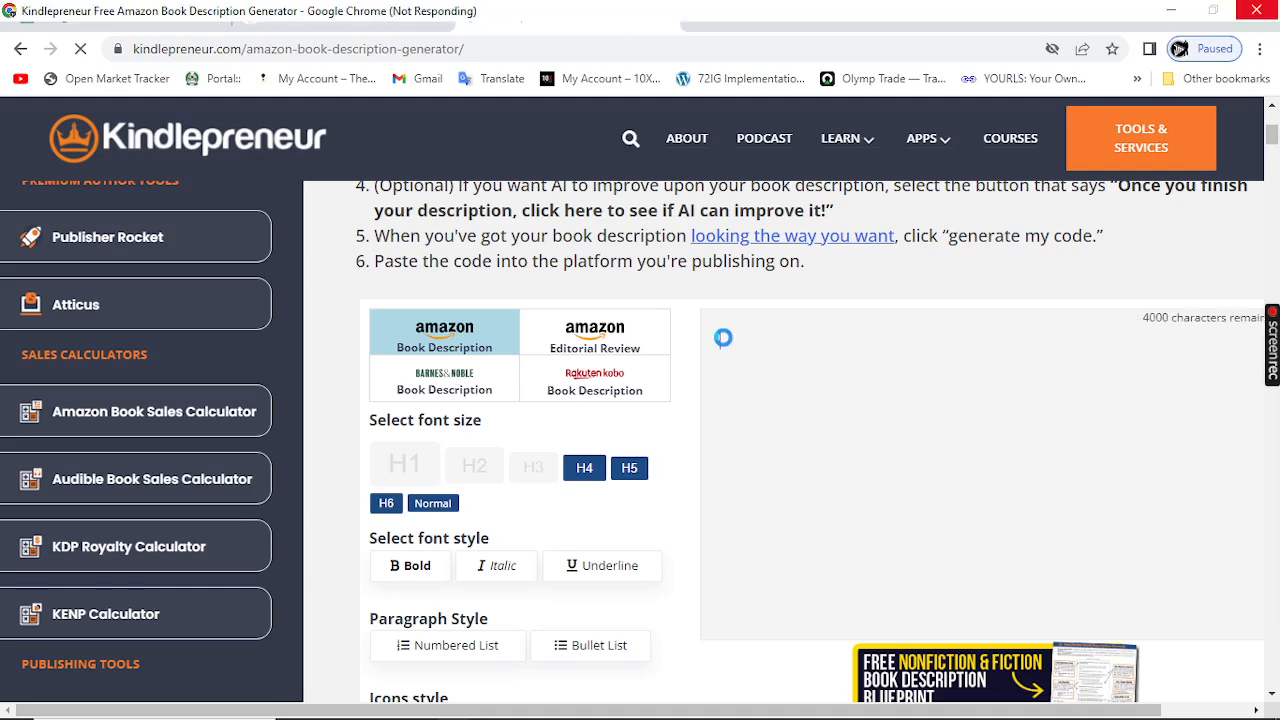
pyautogui.scroll(-3, 728, 340)
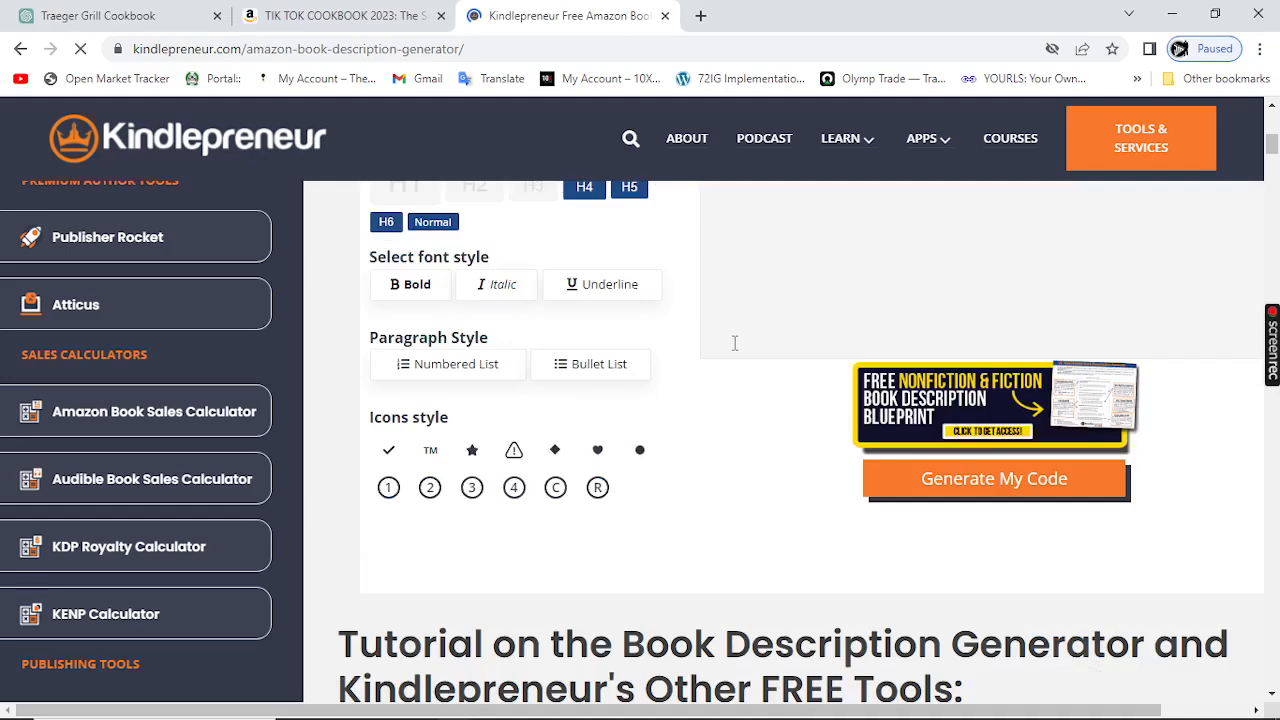
pyautogui.scroll(3, 734, 343)
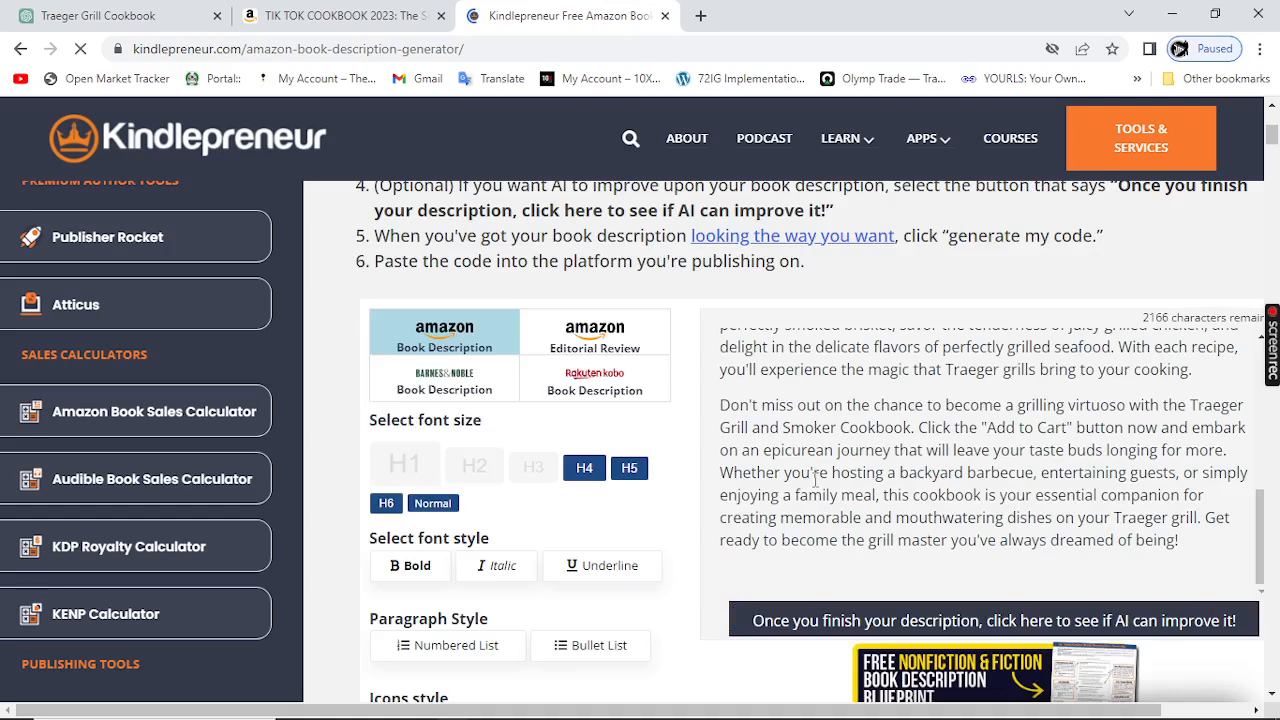
pyautogui.scroll(-1, 815, 480)
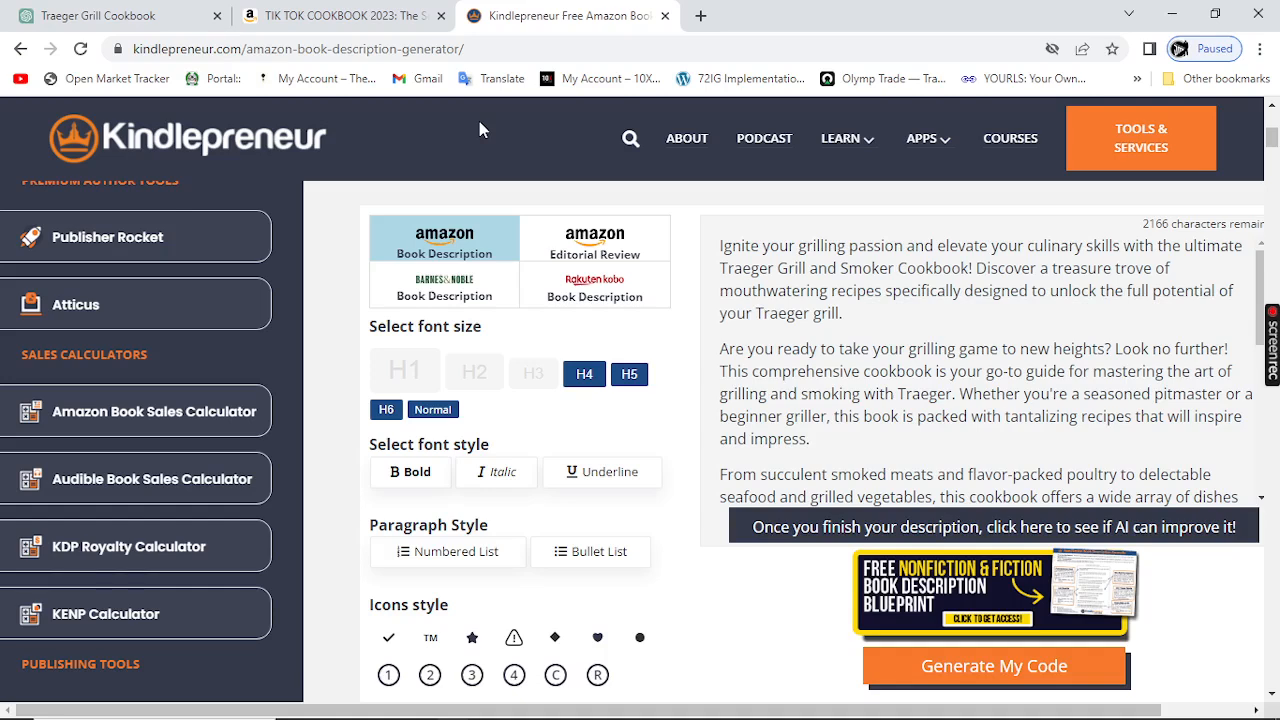
# Step: Ask the generator's AI to improve the description, choosing Non-Fiction as the book's category
pyautogui.scroll(-1, 1040, 460)
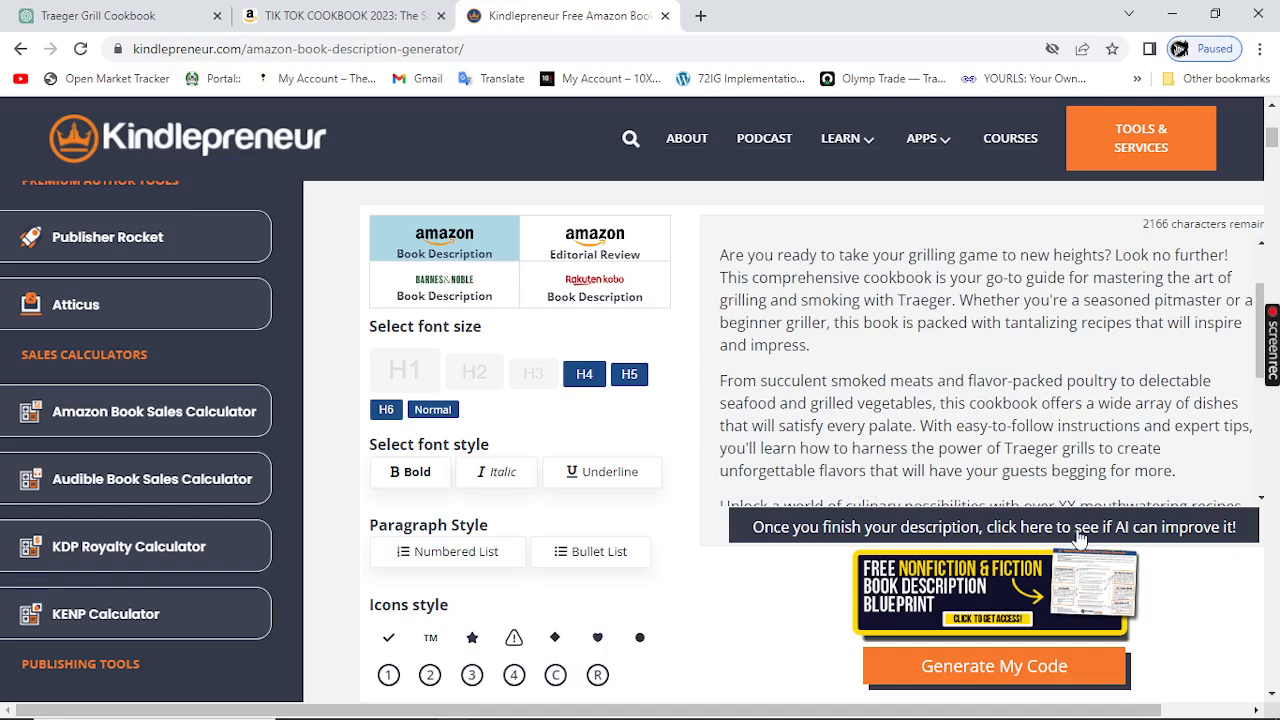
pyautogui.click(1079, 538)
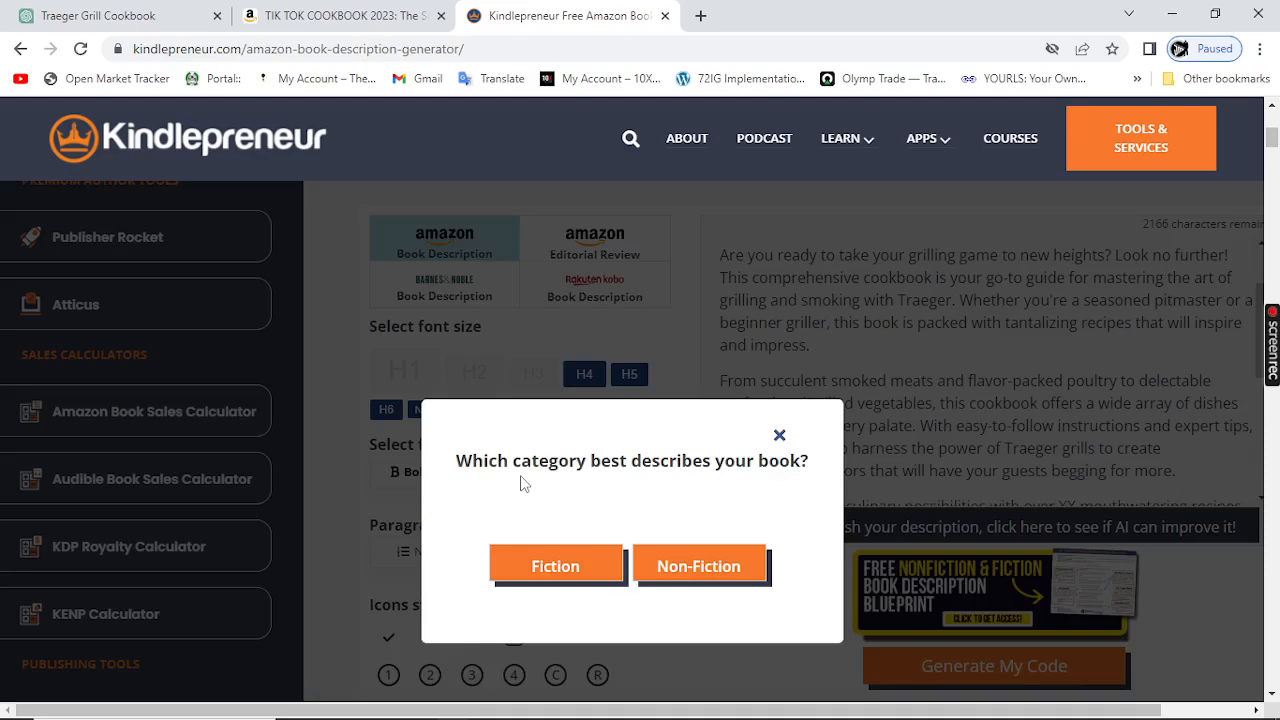
pyautogui.click(684, 571)
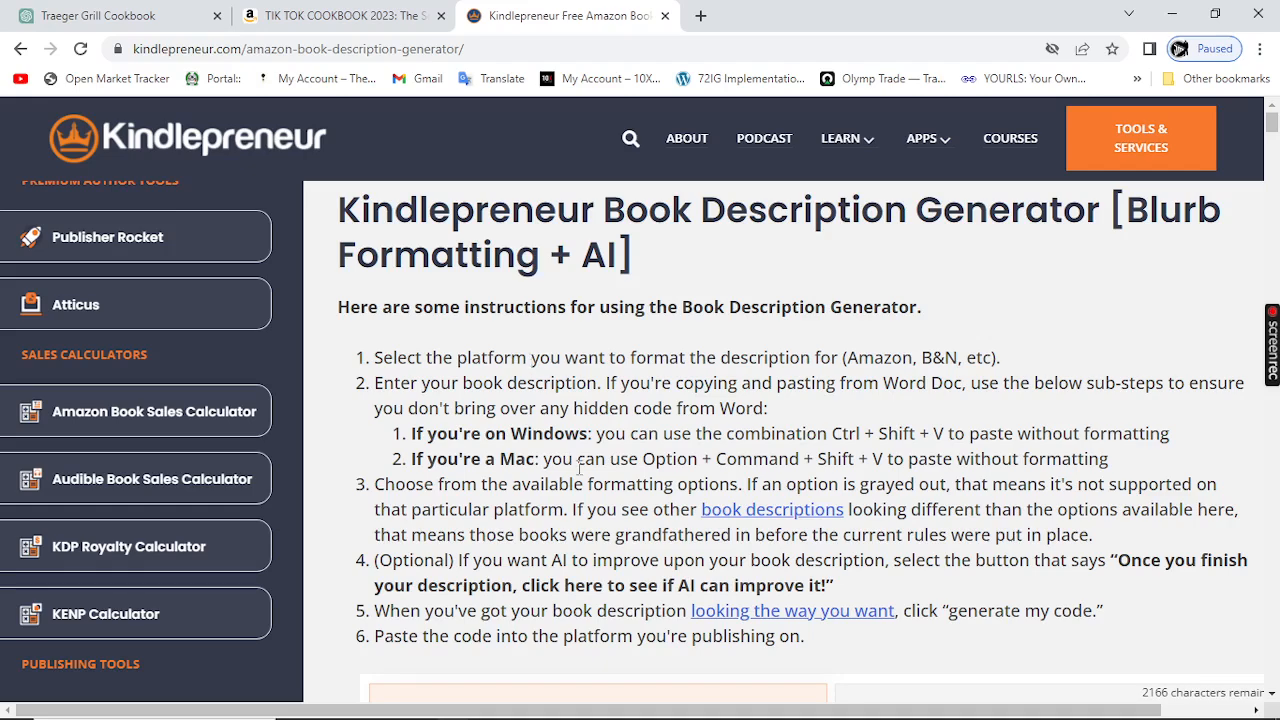
# Step: Scroll through and read the AI-improved description in the generator's text box
pyautogui.scroll(-1, 582, 476)
pyautogui.scroll(-2, 582, 476)
pyautogui.scroll(-1, 582, 476)
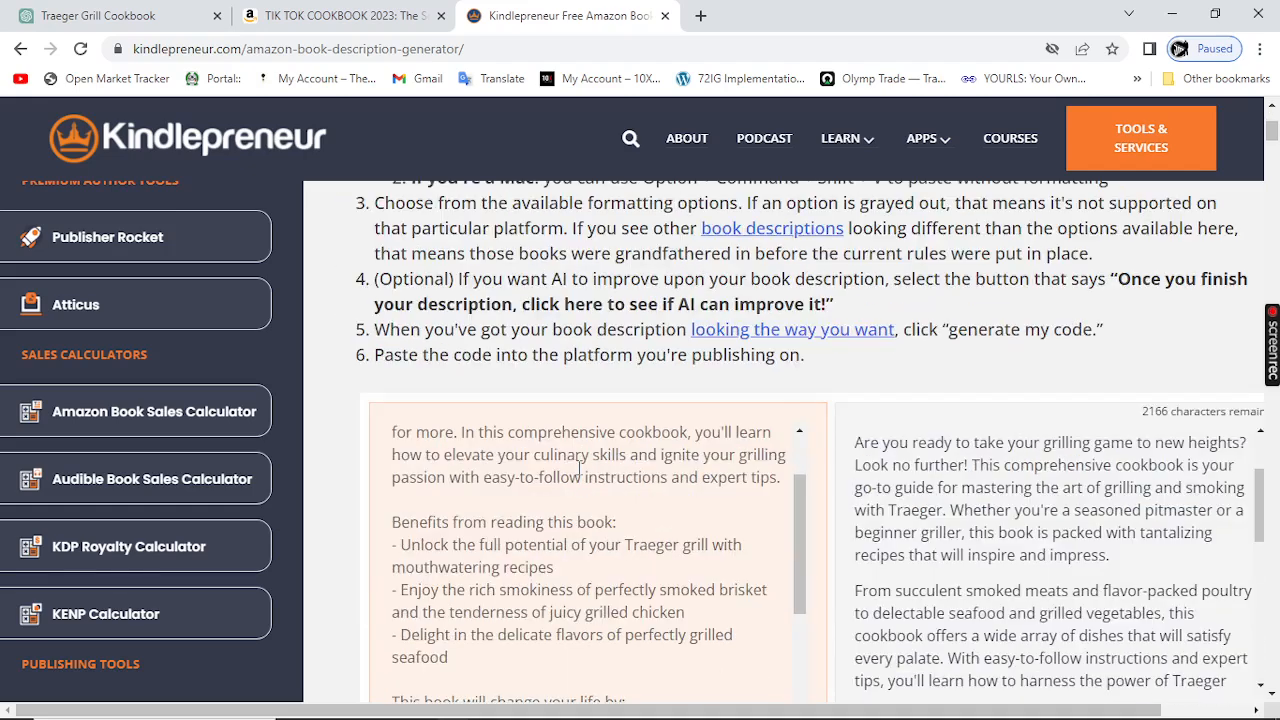
pyautogui.scroll(-1, 463, 414)
pyautogui.scroll(-1, 464, 457)
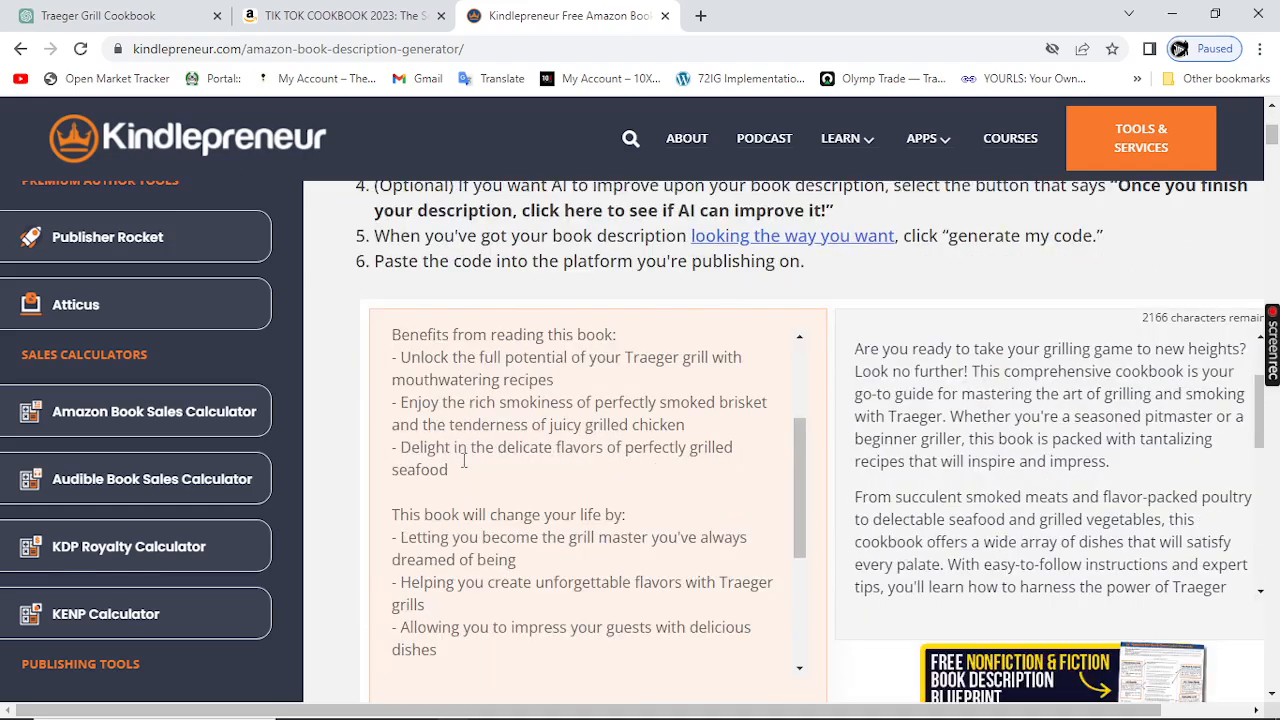
pyautogui.scroll(-1, 463, 461)
pyautogui.scroll(4, 464, 461)
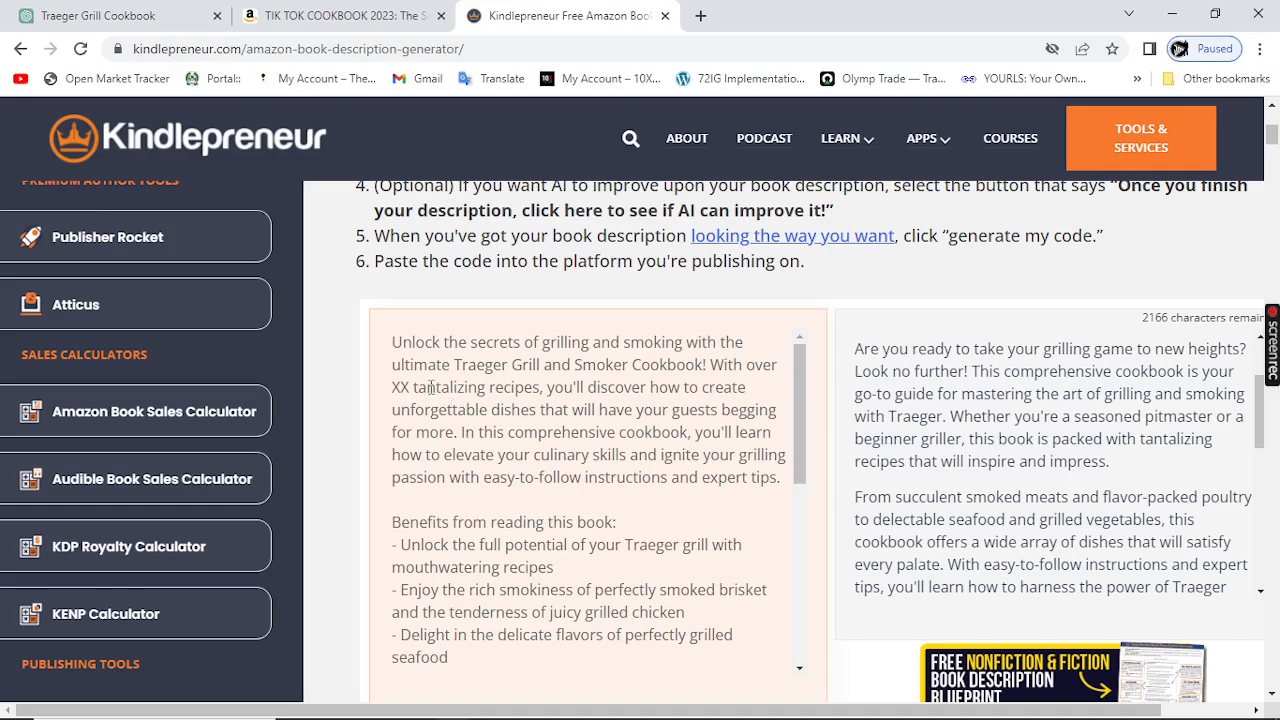
pyautogui.scroll(1, 486, 432)
pyautogui.scroll(-2, 486, 432)
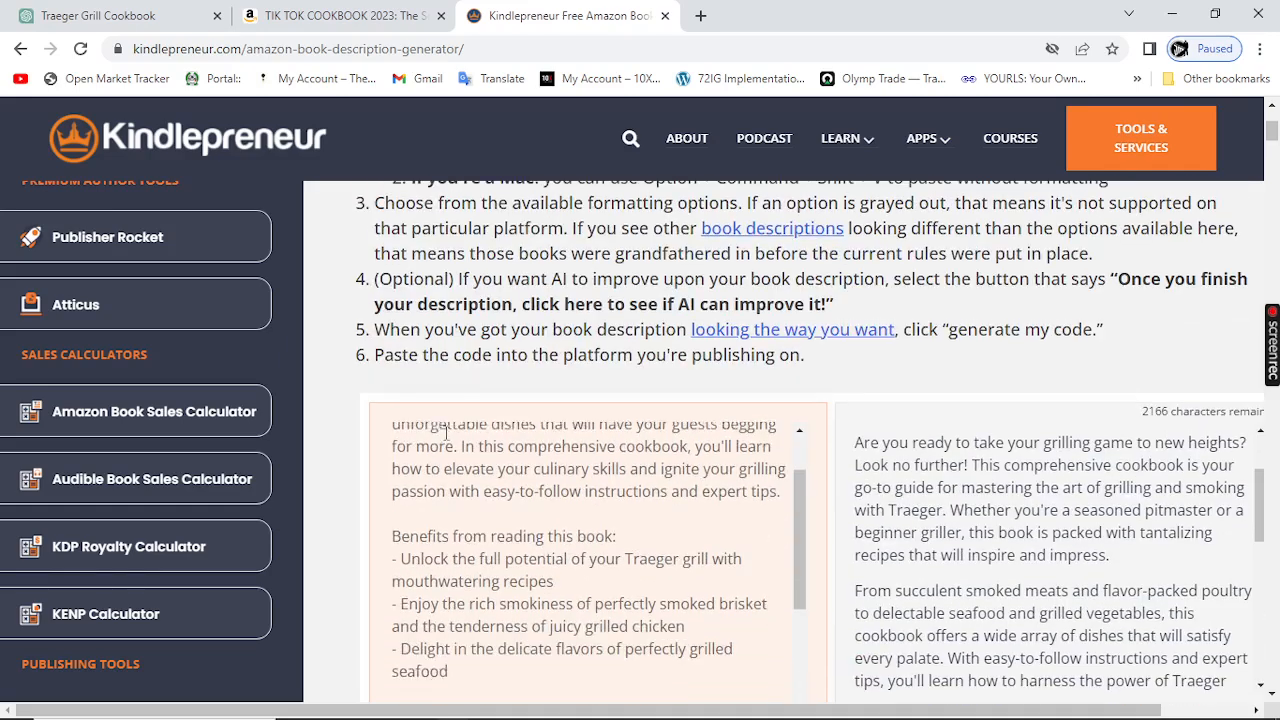
pyautogui.scroll(-2, 329, 371)
pyautogui.scroll(1, 443, 341)
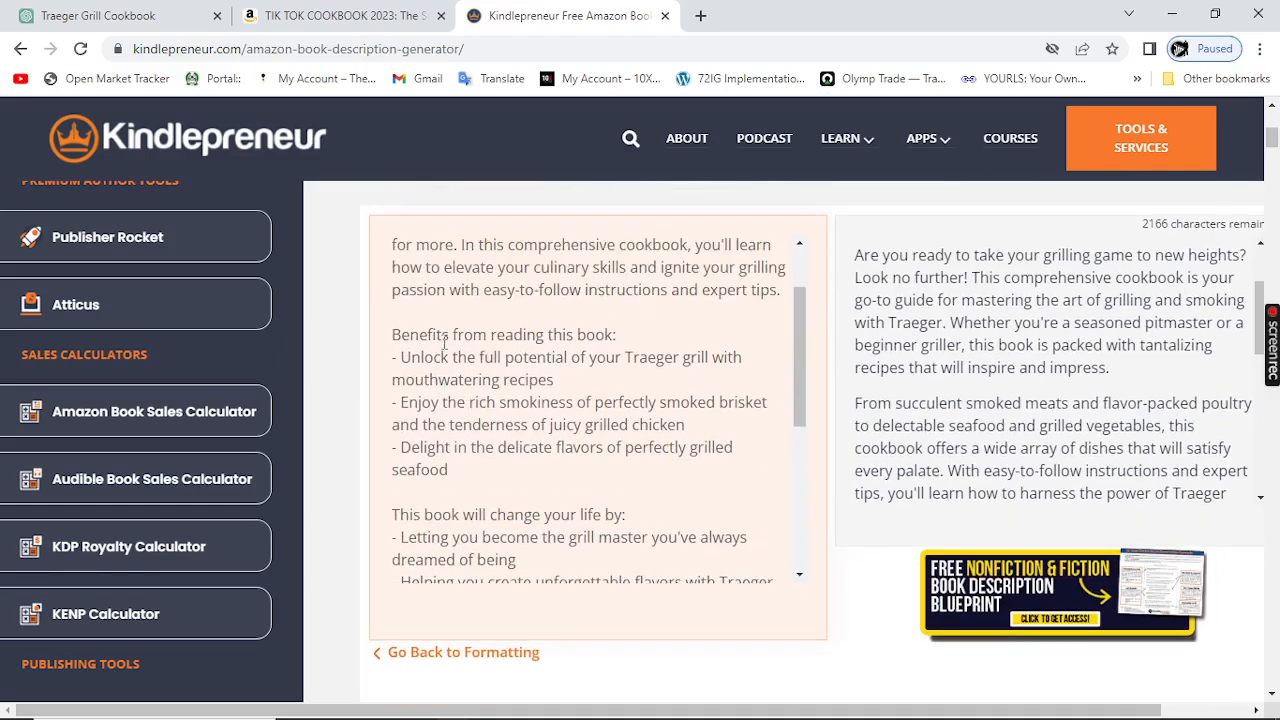
pyautogui.scroll(-1, 527, 413)
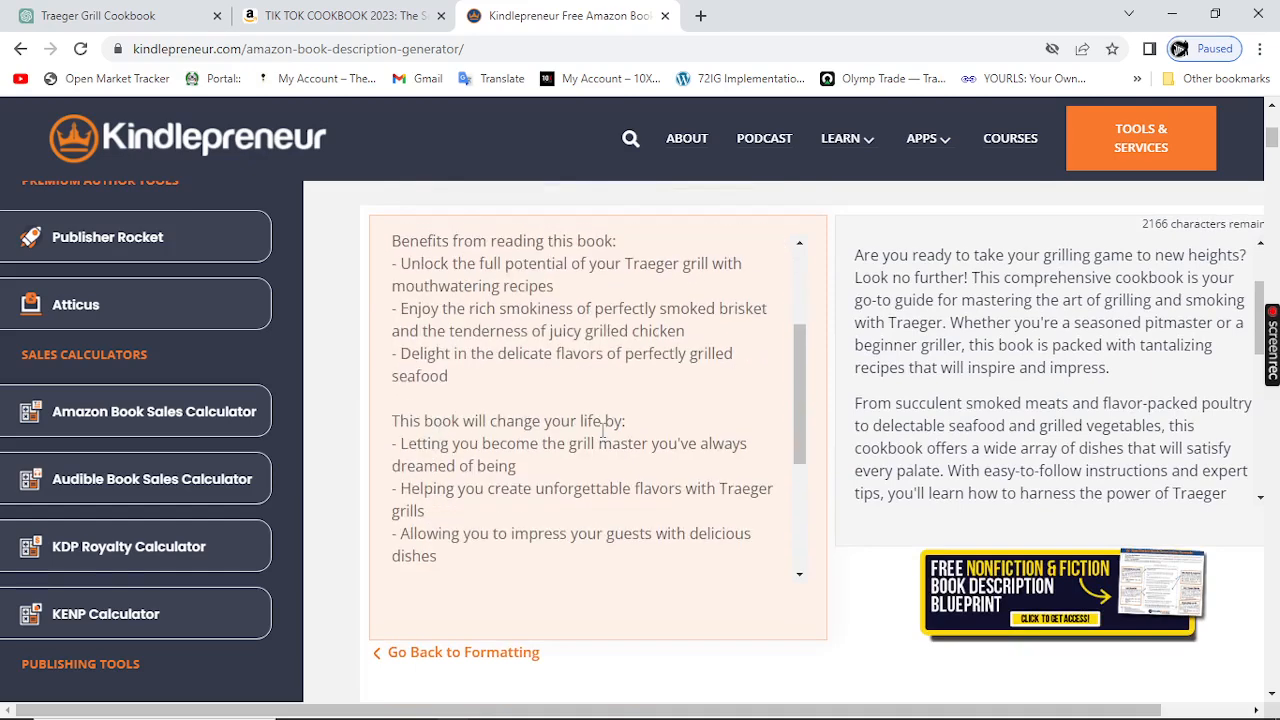
pyautogui.scroll(-1, 600, 430)
pyautogui.scroll(-1, 503, 466)
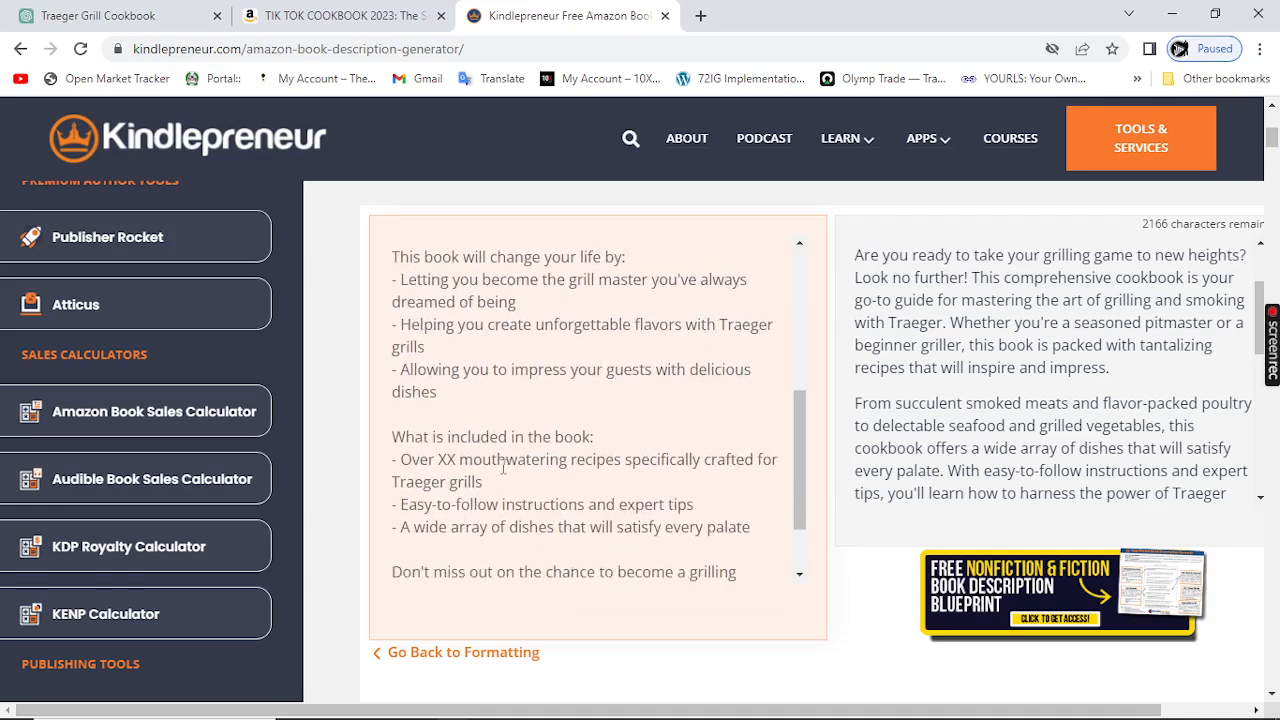
pyautogui.scroll(-1, 503, 466)
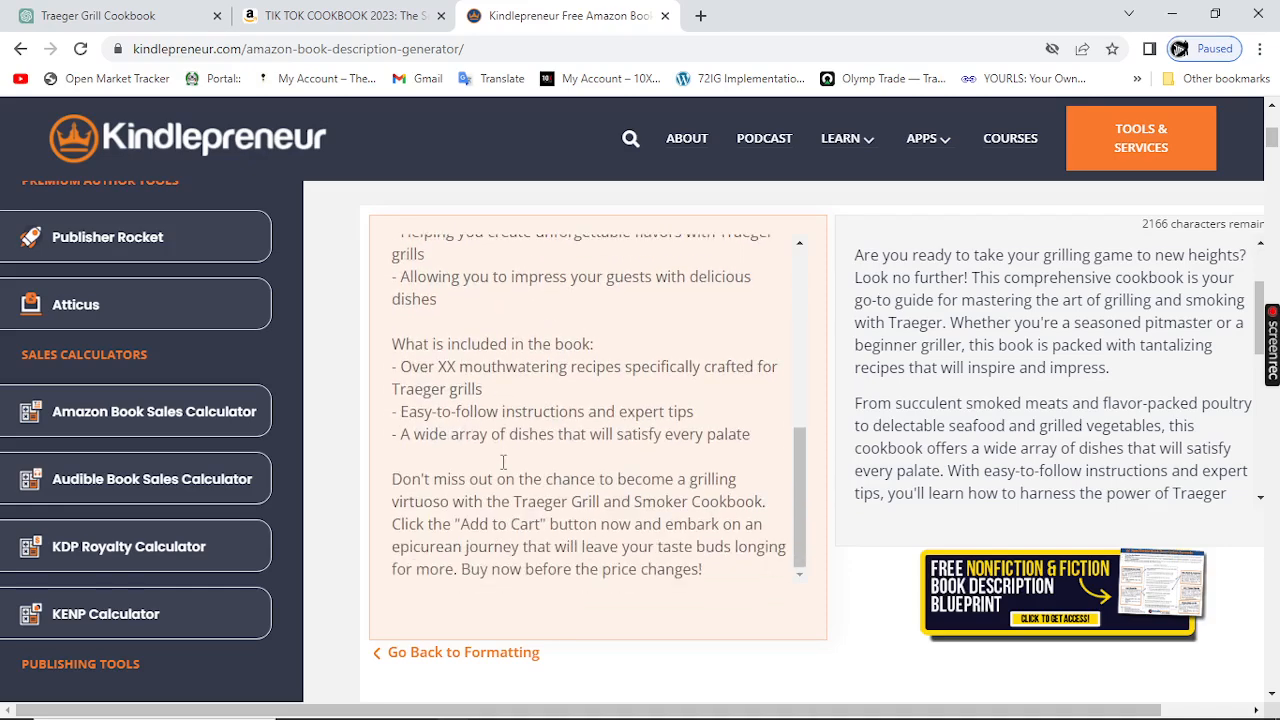
pyautogui.scroll(5, 503, 460)
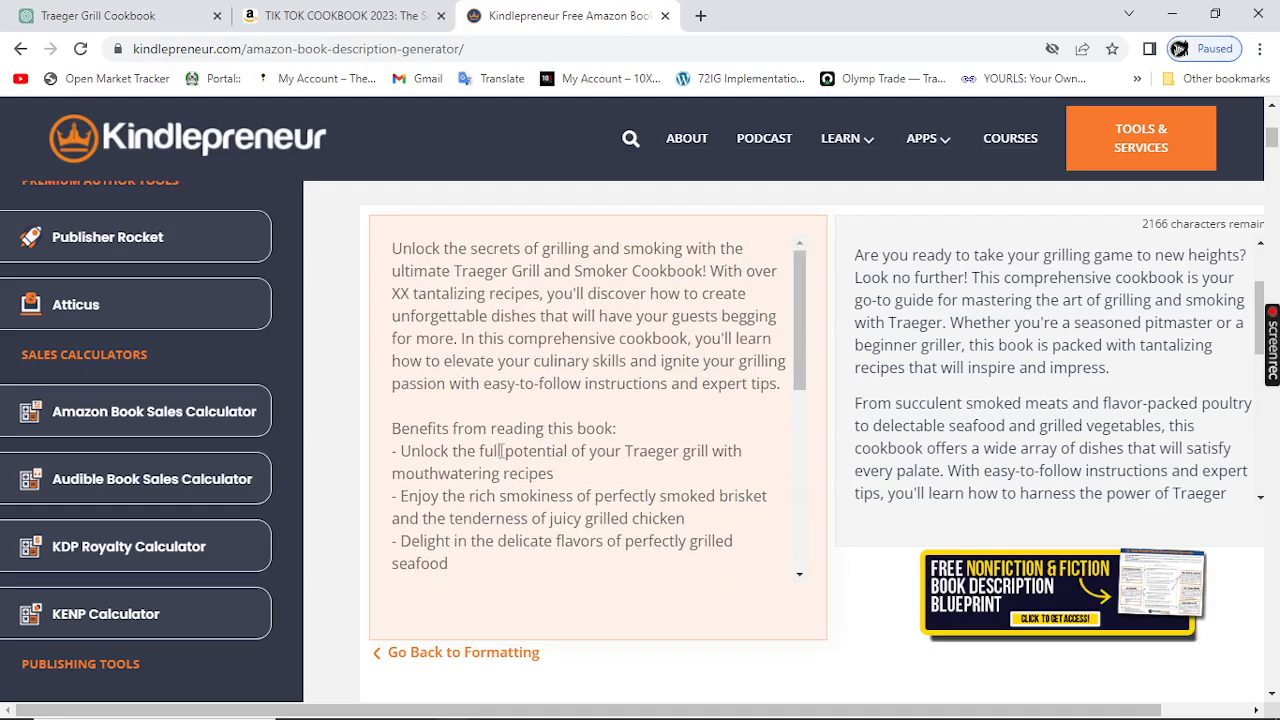
pyautogui.scroll(2, 503, 452)
pyautogui.scroll(-3, 470, 457)
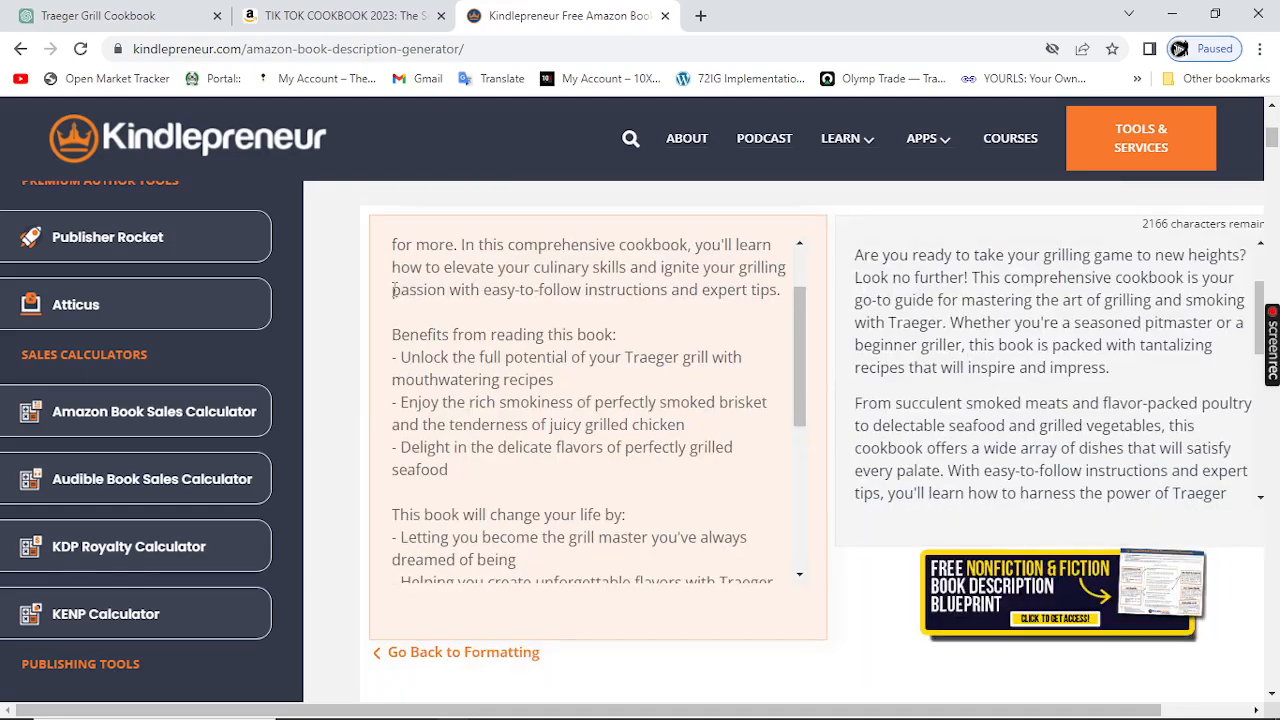
pyautogui.scroll(-1, 476, 350)
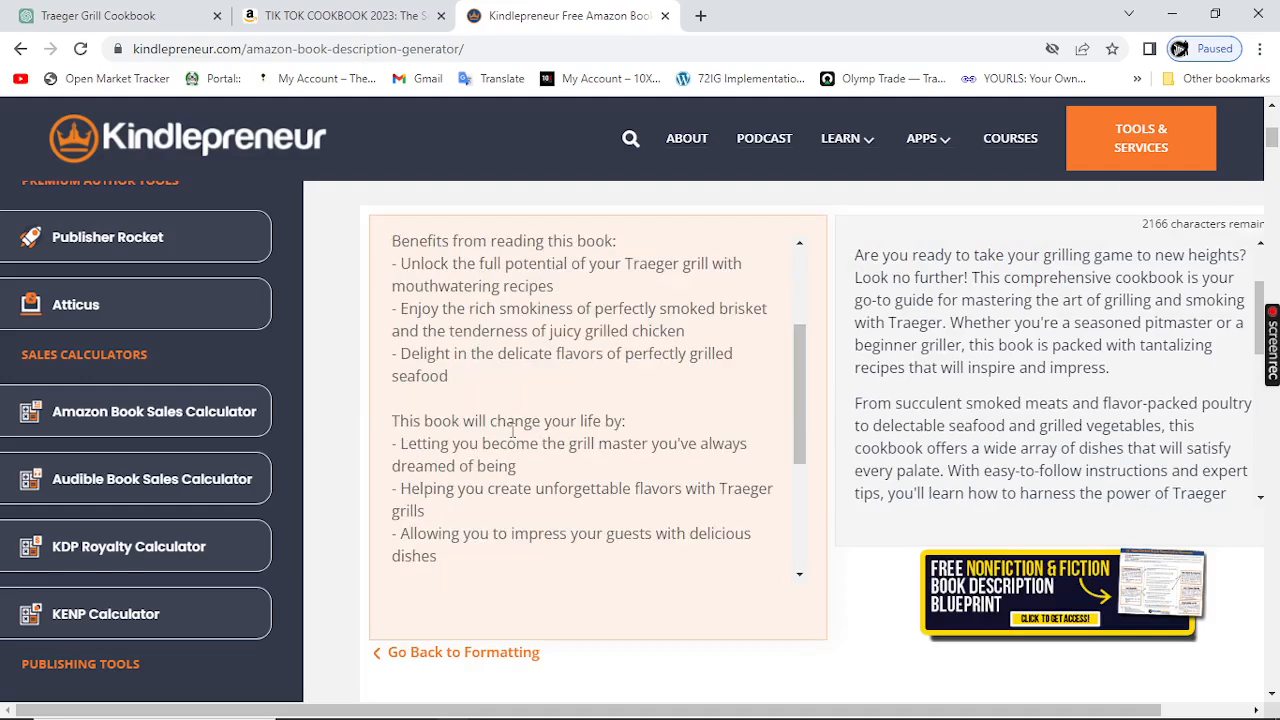
pyautogui.scroll(-5, 500, 445)
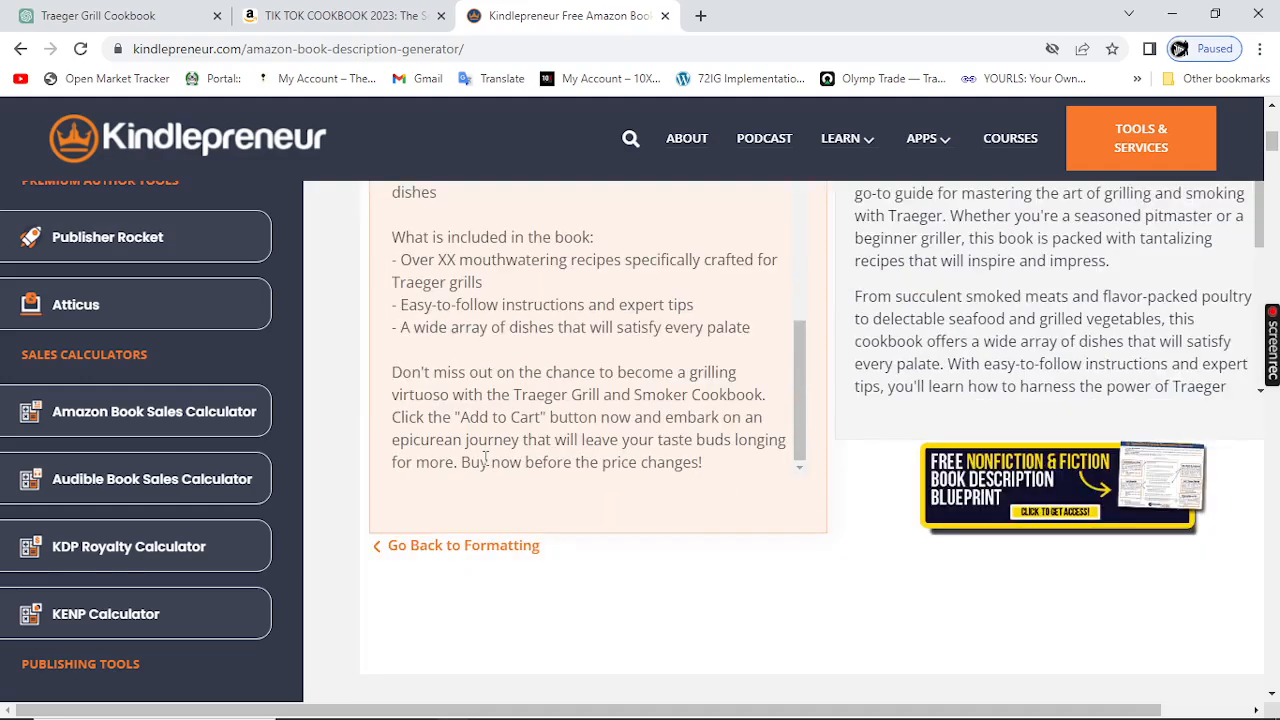
pyautogui.scroll(-1, 486, 458)
pyautogui.scroll(4, 486, 463)
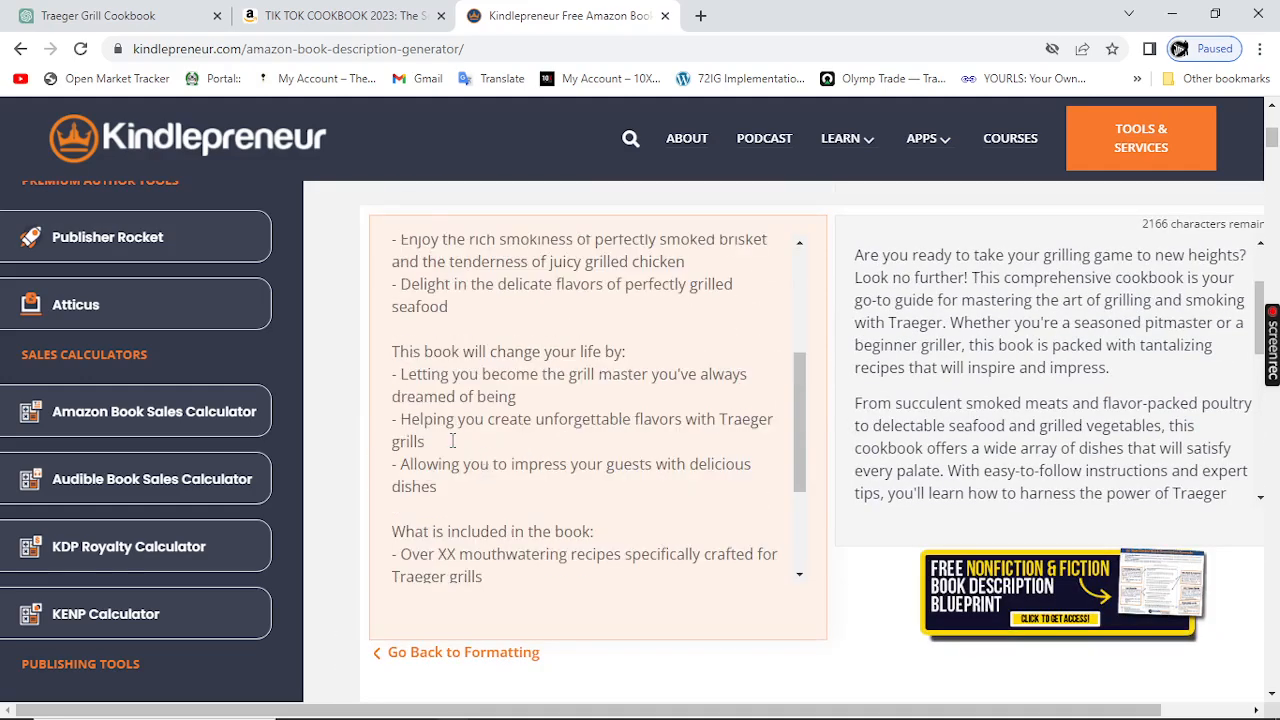
pyautogui.scroll(3, 413, 385)
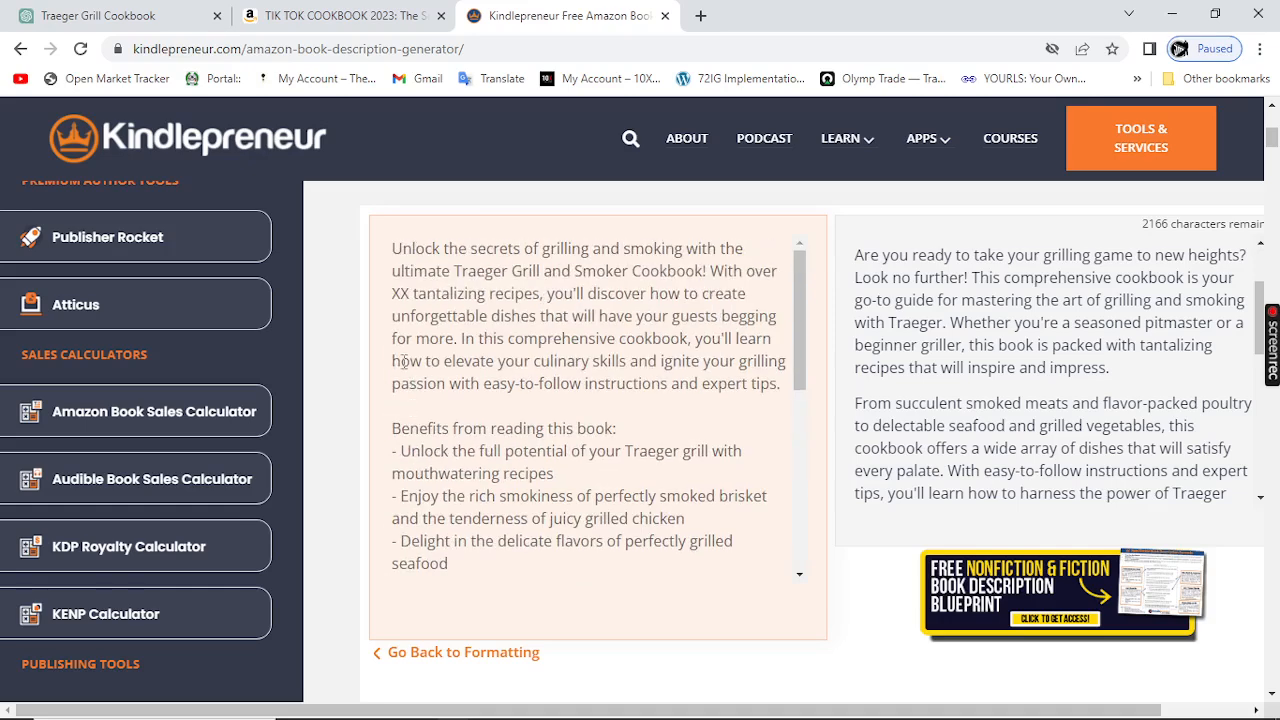
# Step: Select the entire AI-improved description and copy it
pyautogui.moveTo(388, 249); pyautogui.dragTo(722, 569)
pyautogui.rightClick(618, 510)
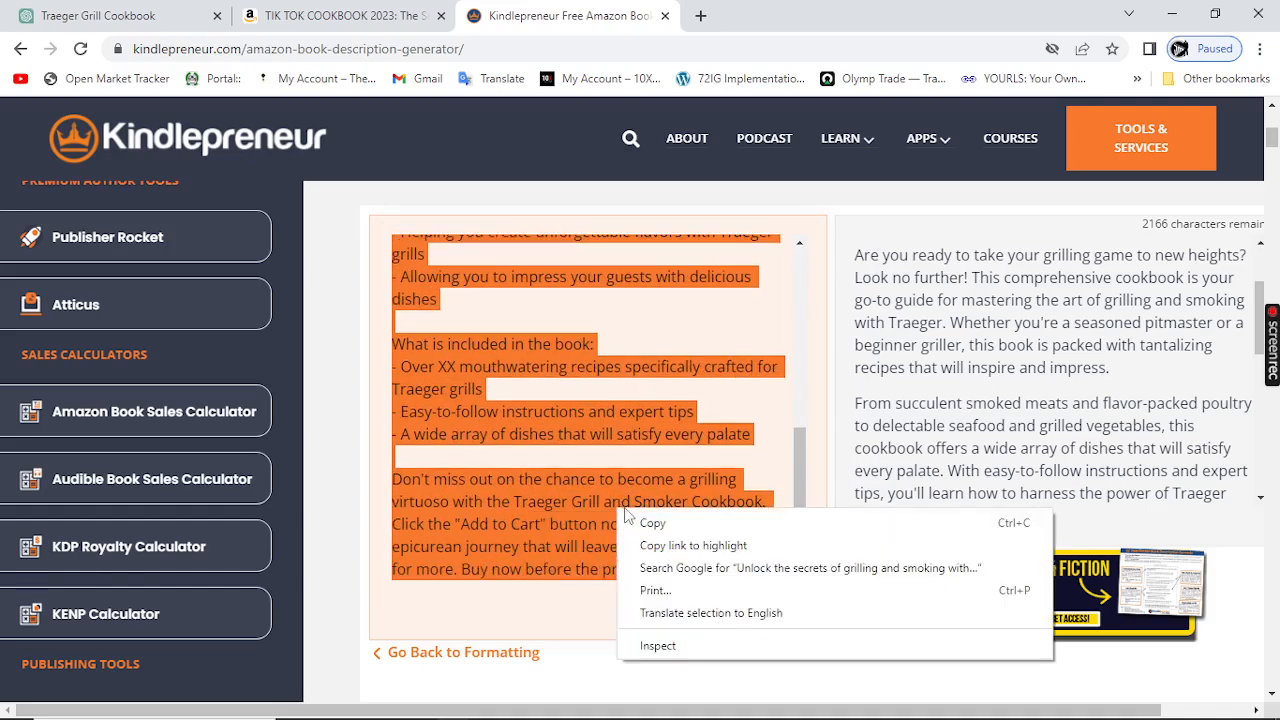
pyautogui.click(652, 524)
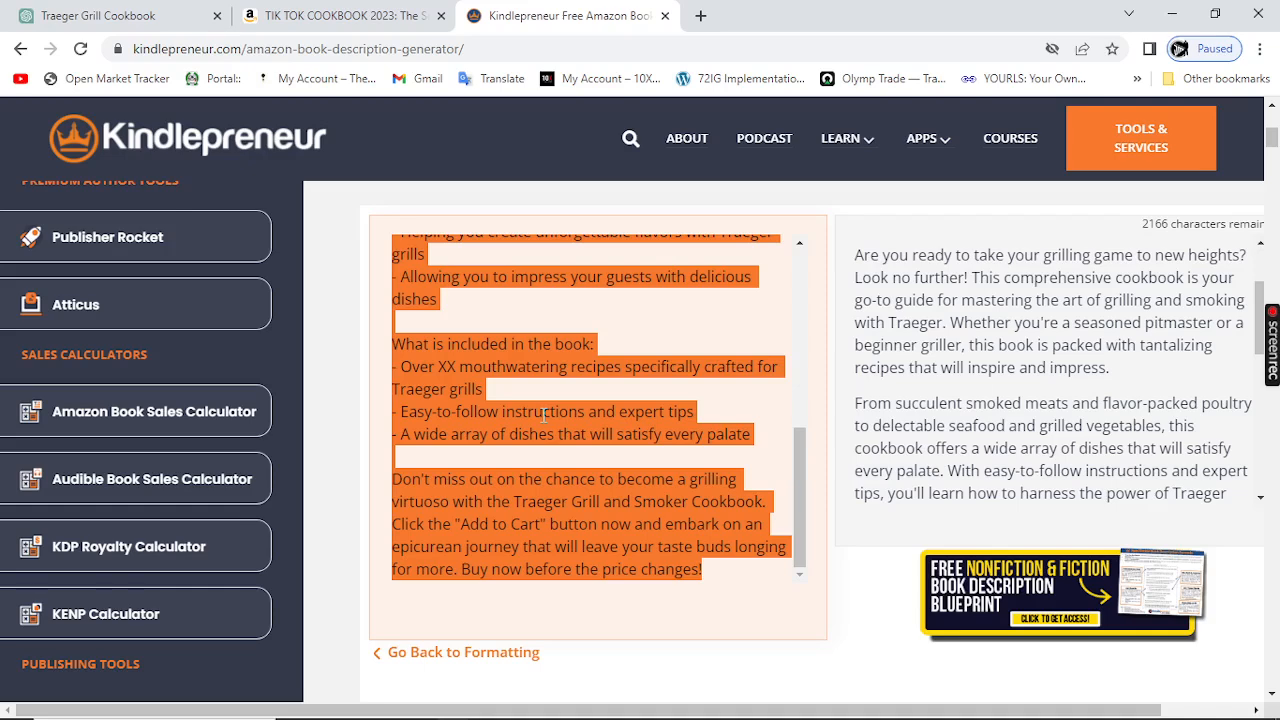
pyautogui.rightClick(460, 381)
pyautogui.click(487, 402)
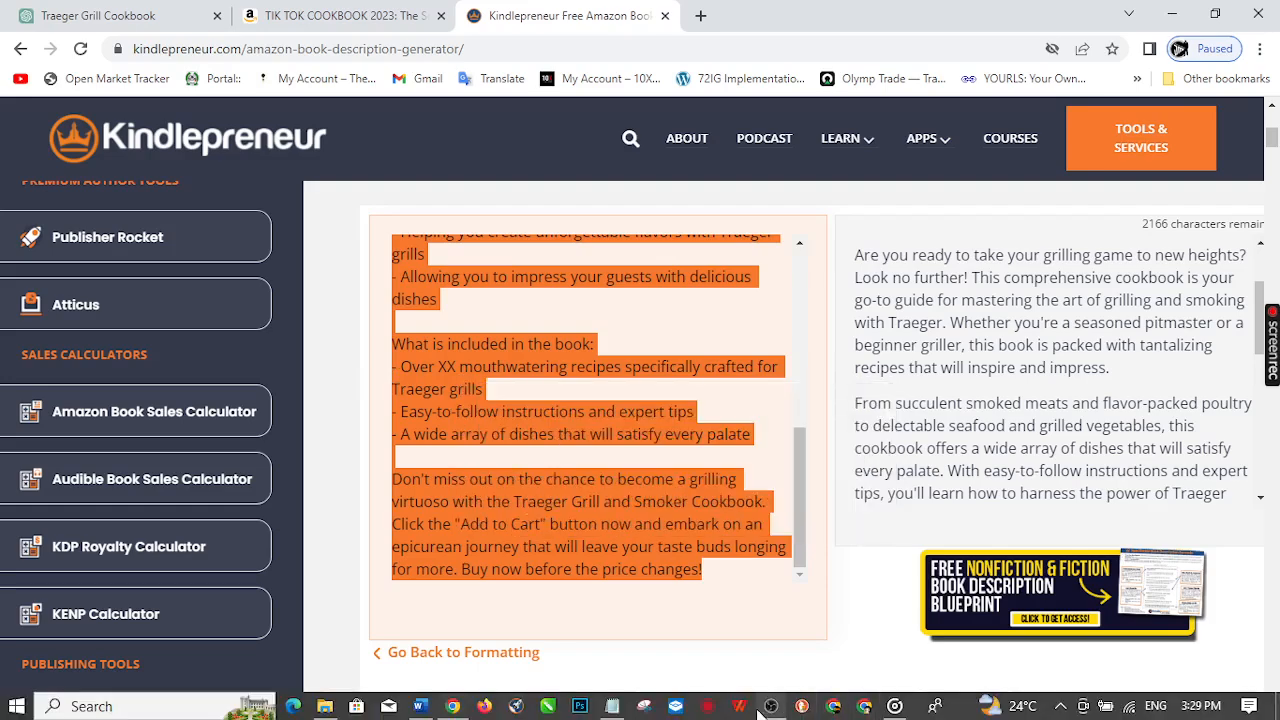
# Step: Switch to Word and replace the old description in the document with the copied improved description
pyautogui.click(420, 706)
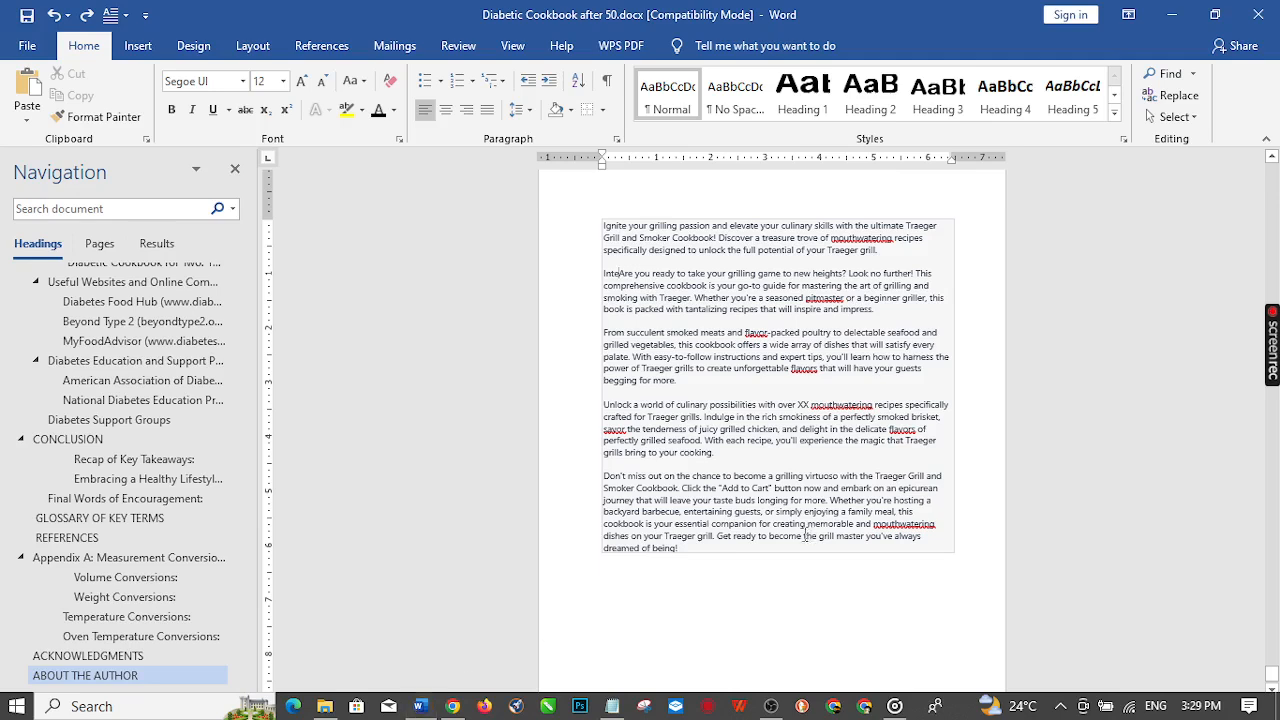
pyautogui.moveTo(765, 594); pyautogui.dragTo(580, 210)
pyautogui.press('Delete')
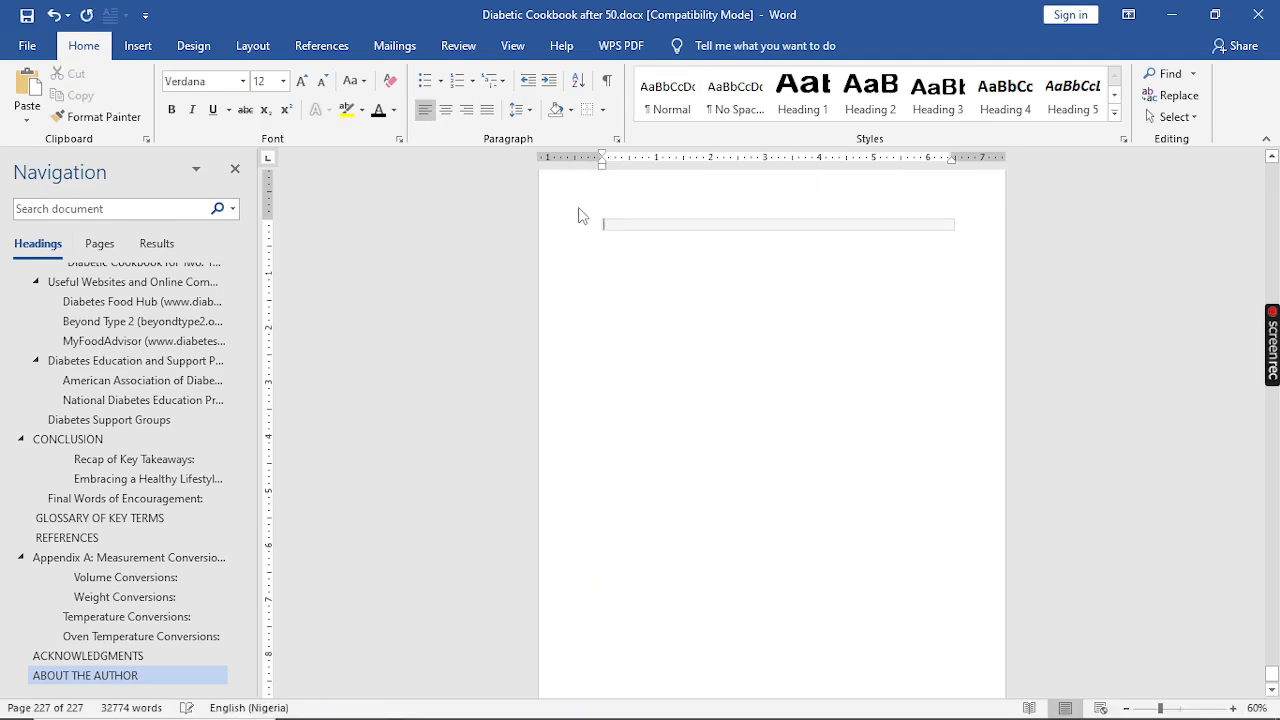
pyautogui.hotkey('ctrl', 'v')
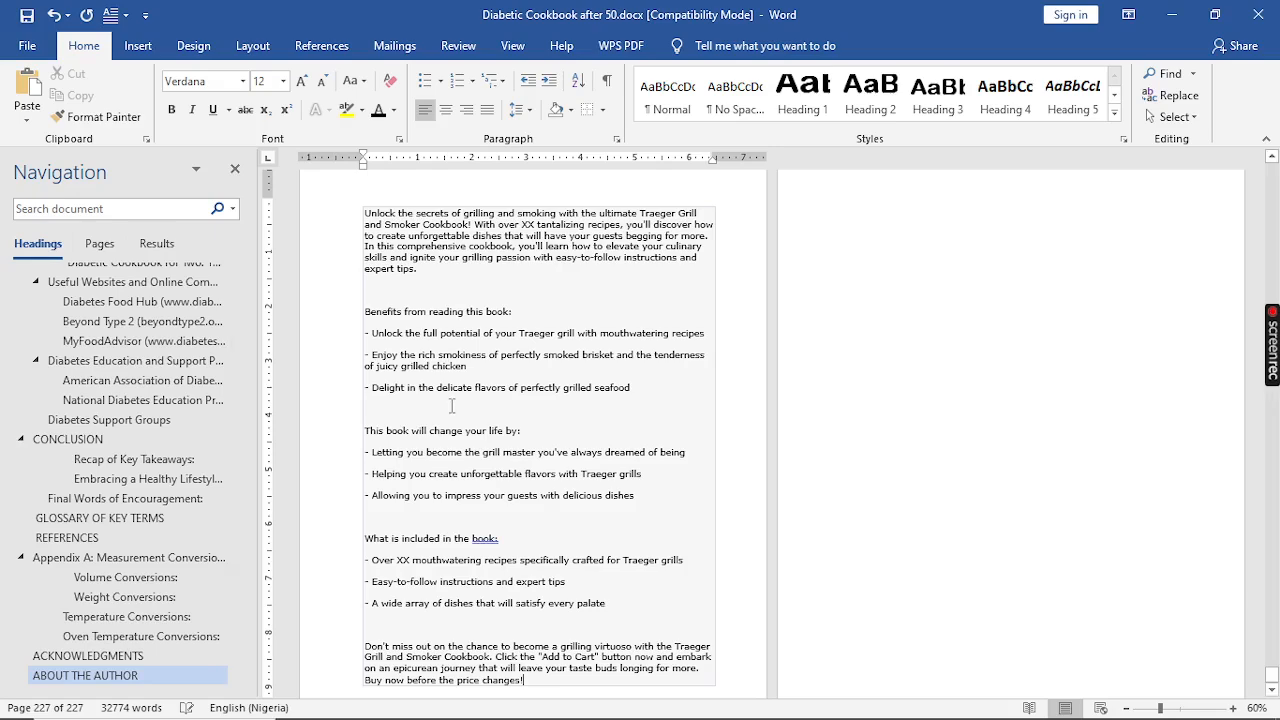
# Step: Replace the "XX" recipe count in the opening paragraph with "200+"
pyautogui.scroll(-1, 452, 405)
pyautogui.scroll(3, 454, 410)
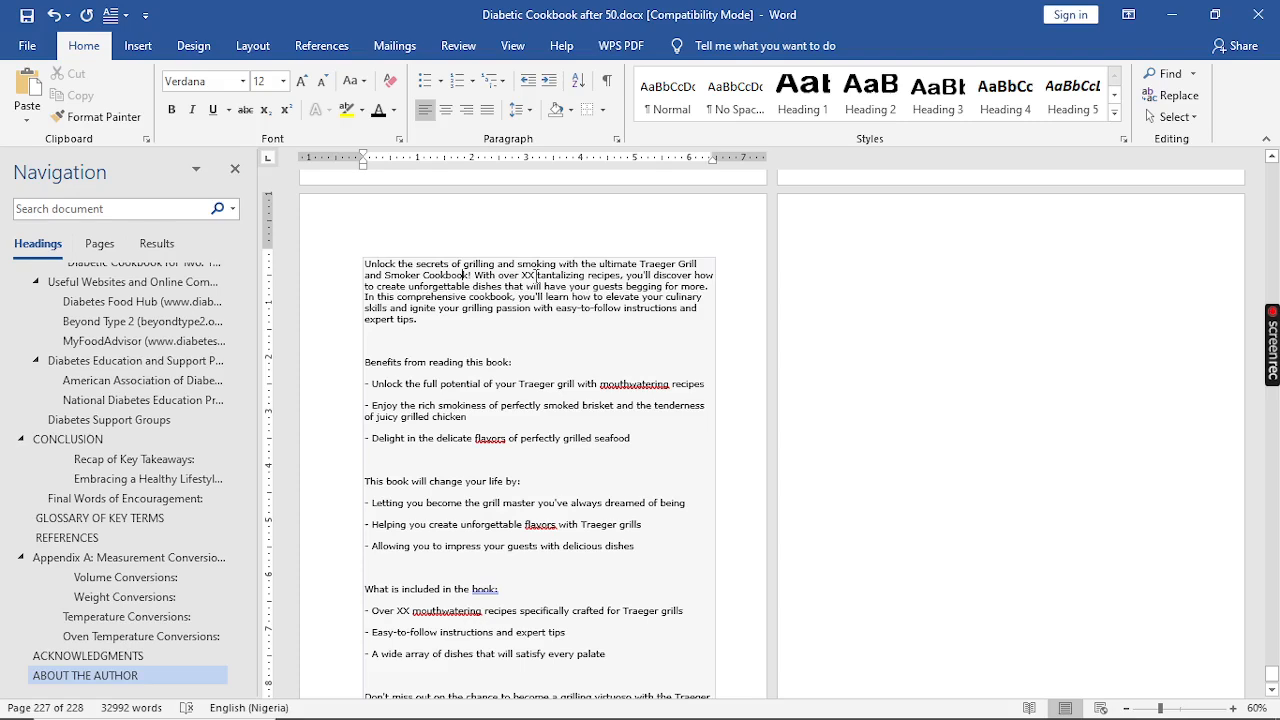
pyautogui.doubleClick(533, 275)
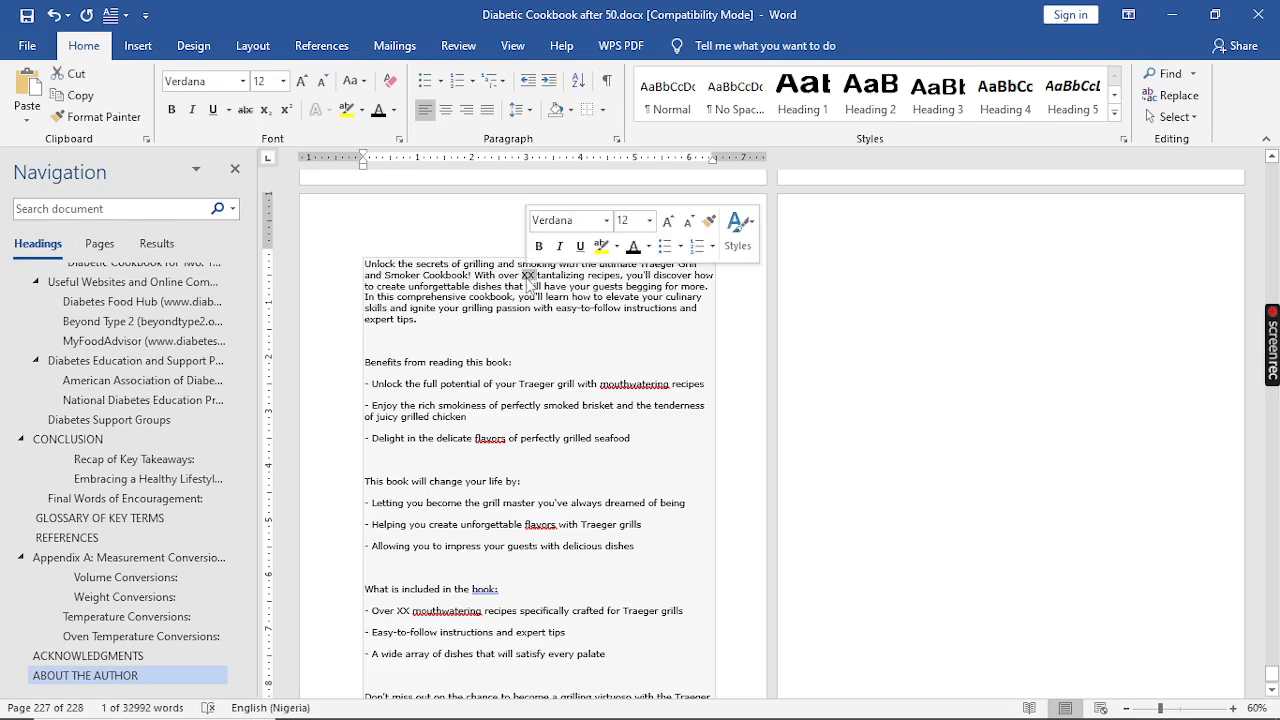
pyautogui.write('200')
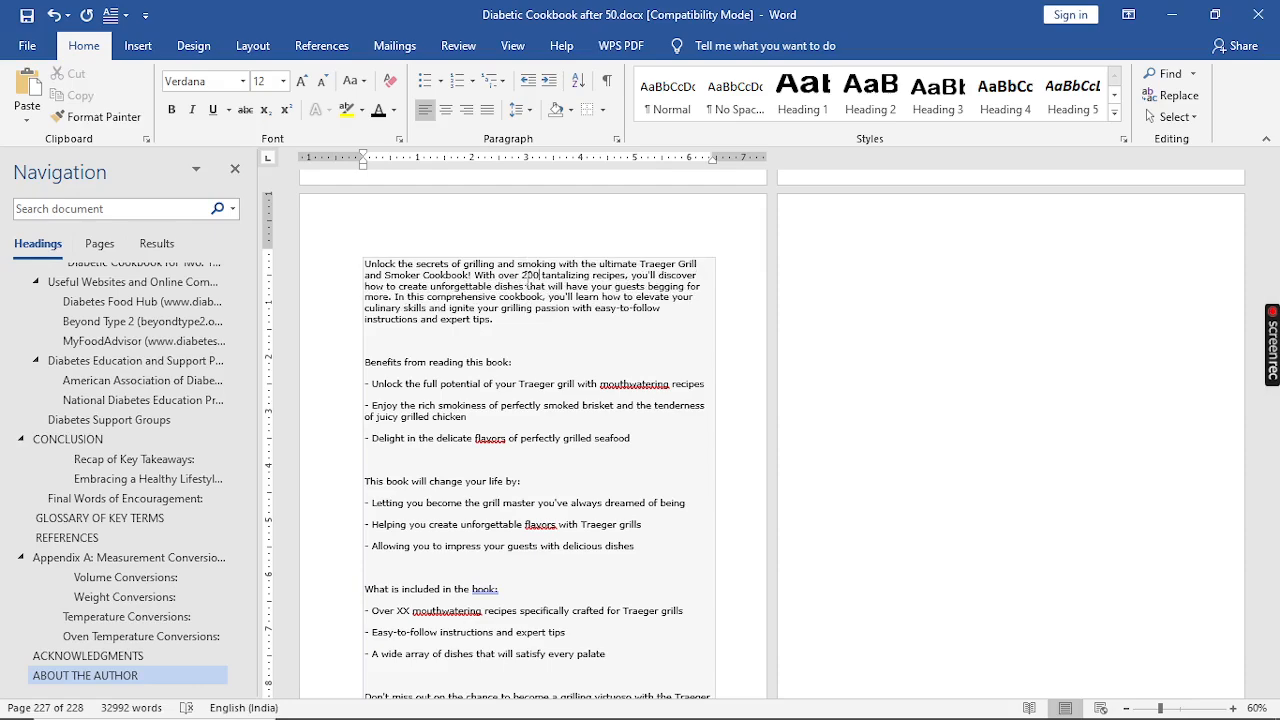
pyautogui.write('+')
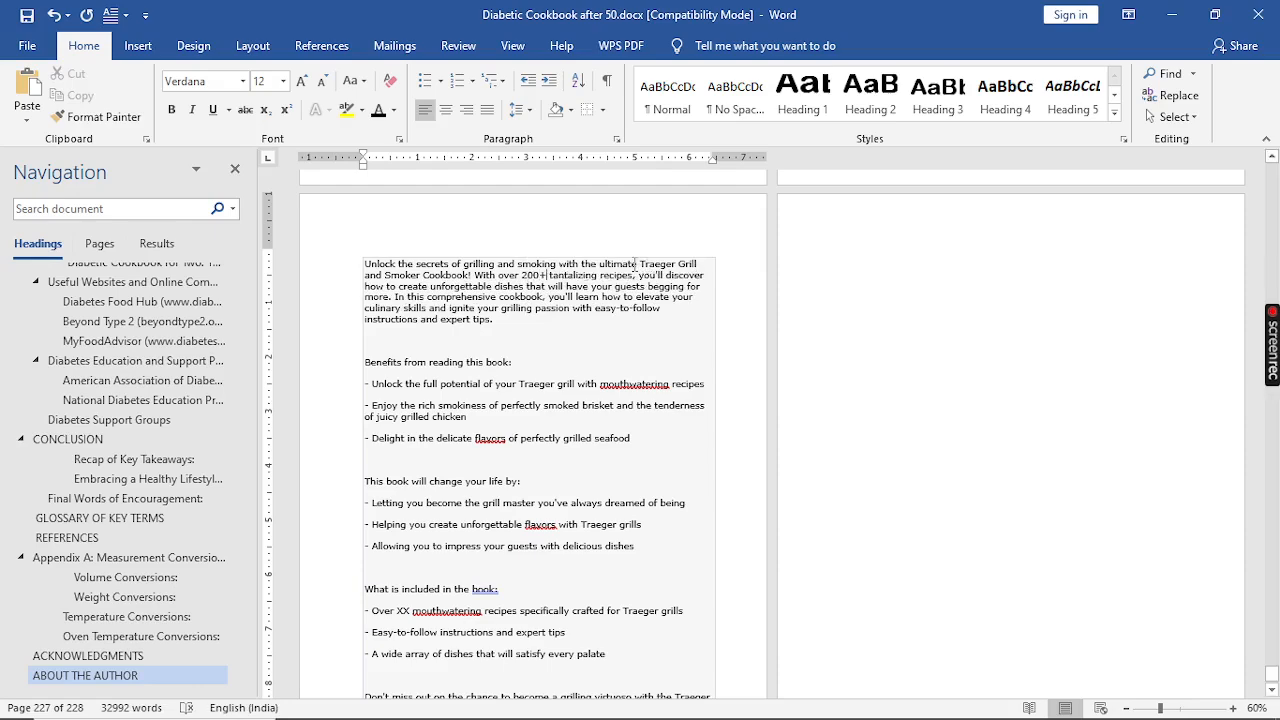
# Step: Replace the "XX" in the "Over XX mouthwatering recipes" bullet with "200+"
pyautogui.scroll(-1, 467, 578)
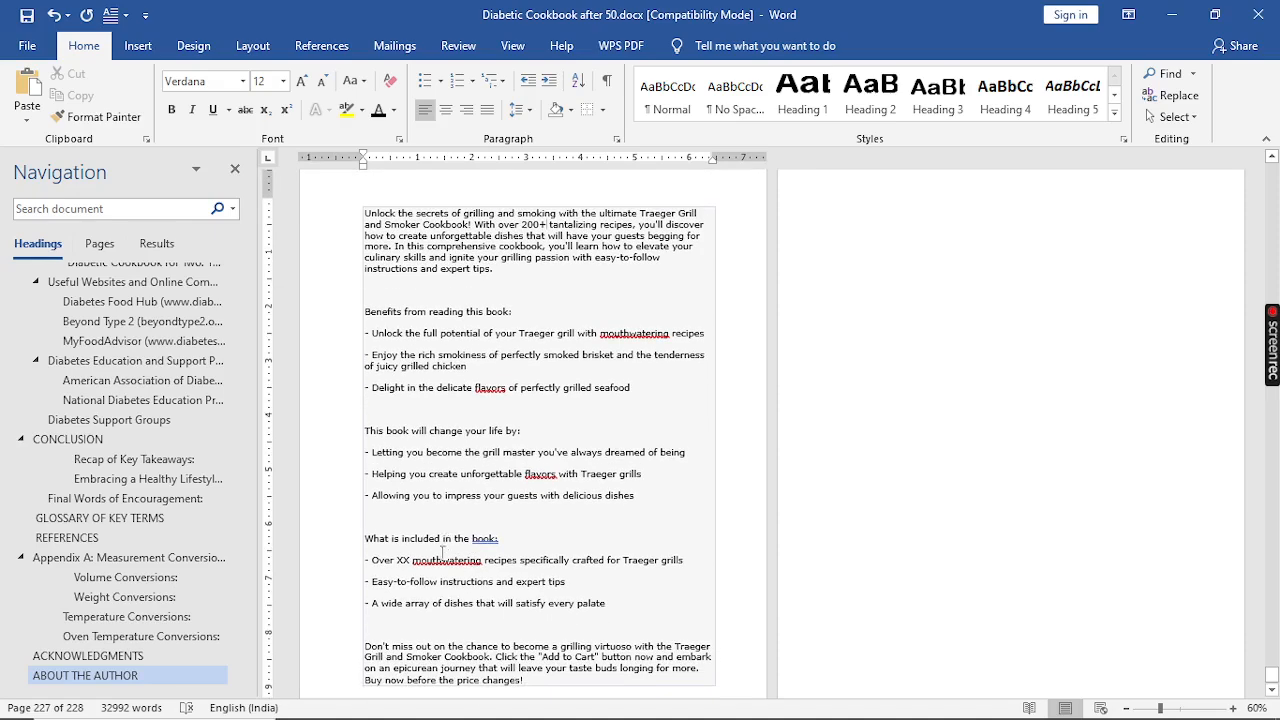
pyautogui.moveTo(410, 560); pyautogui.dragTo(398, 564)
pyautogui.write('200')
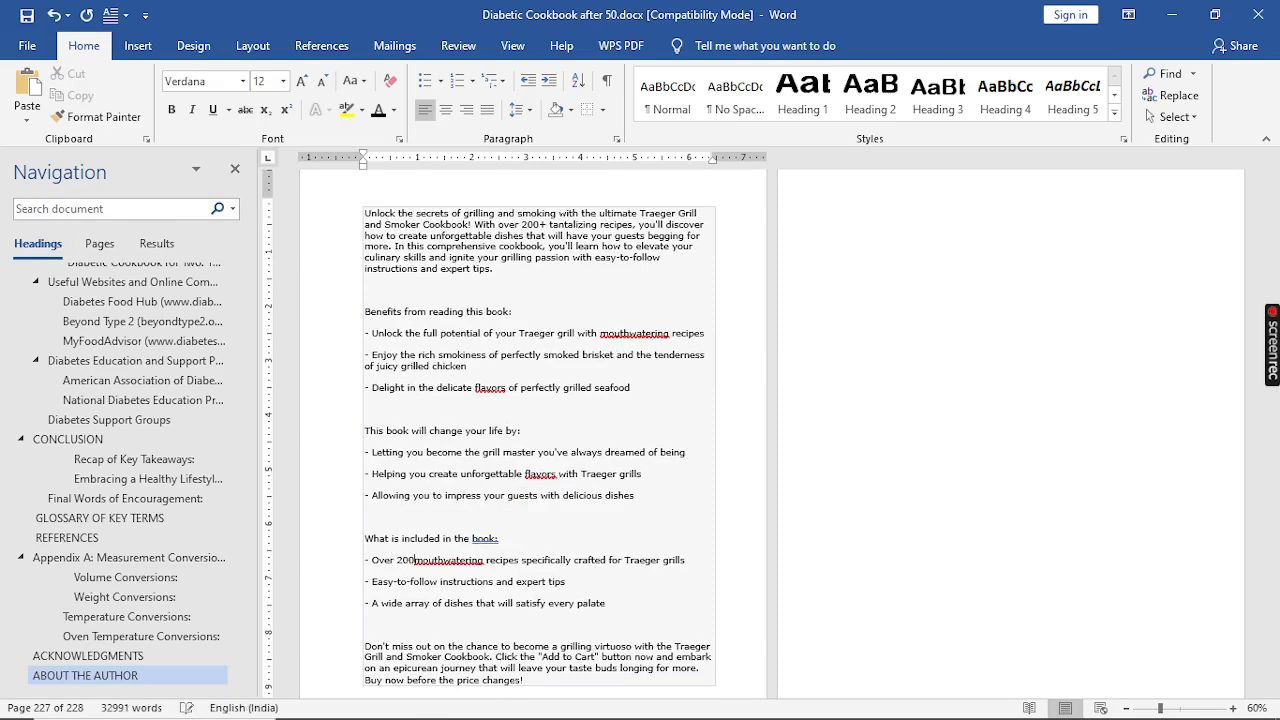
pyautogui.write('+')
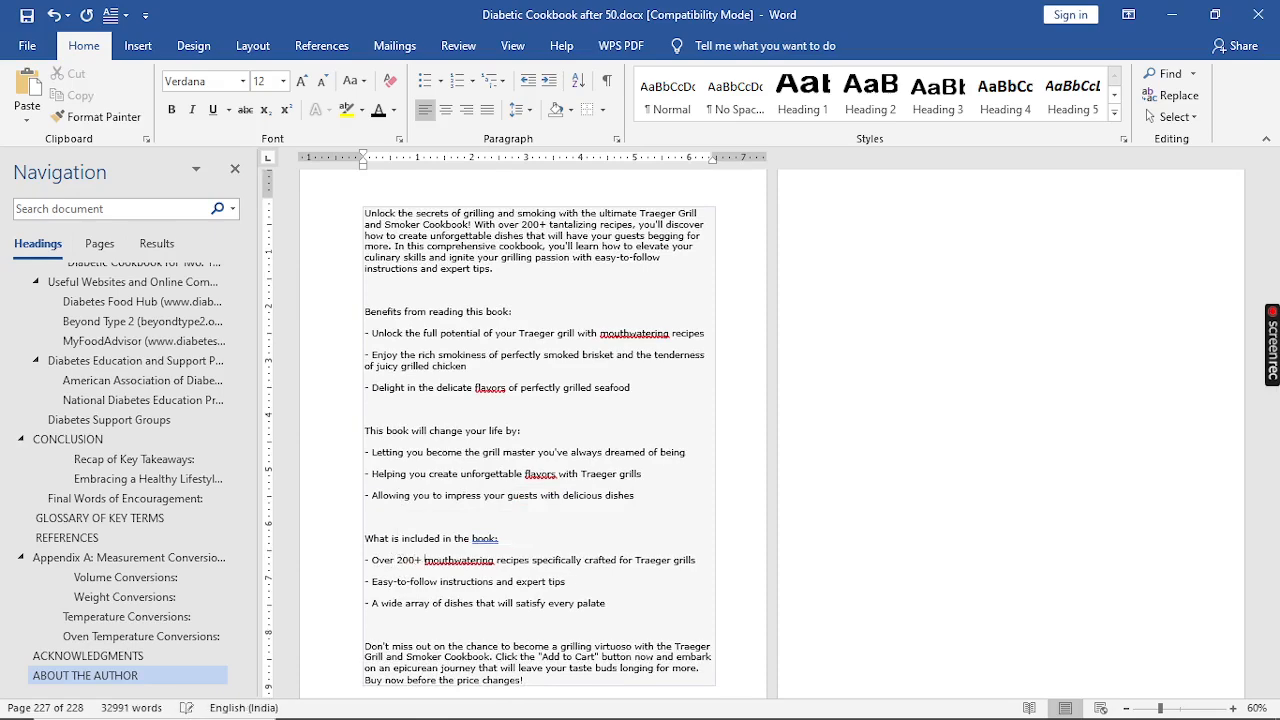
# Step: Select the entire edited description in the document and cut it to the clipboard, then undo the cut to restore the text
pyautogui.scroll(-2, 491, 575)
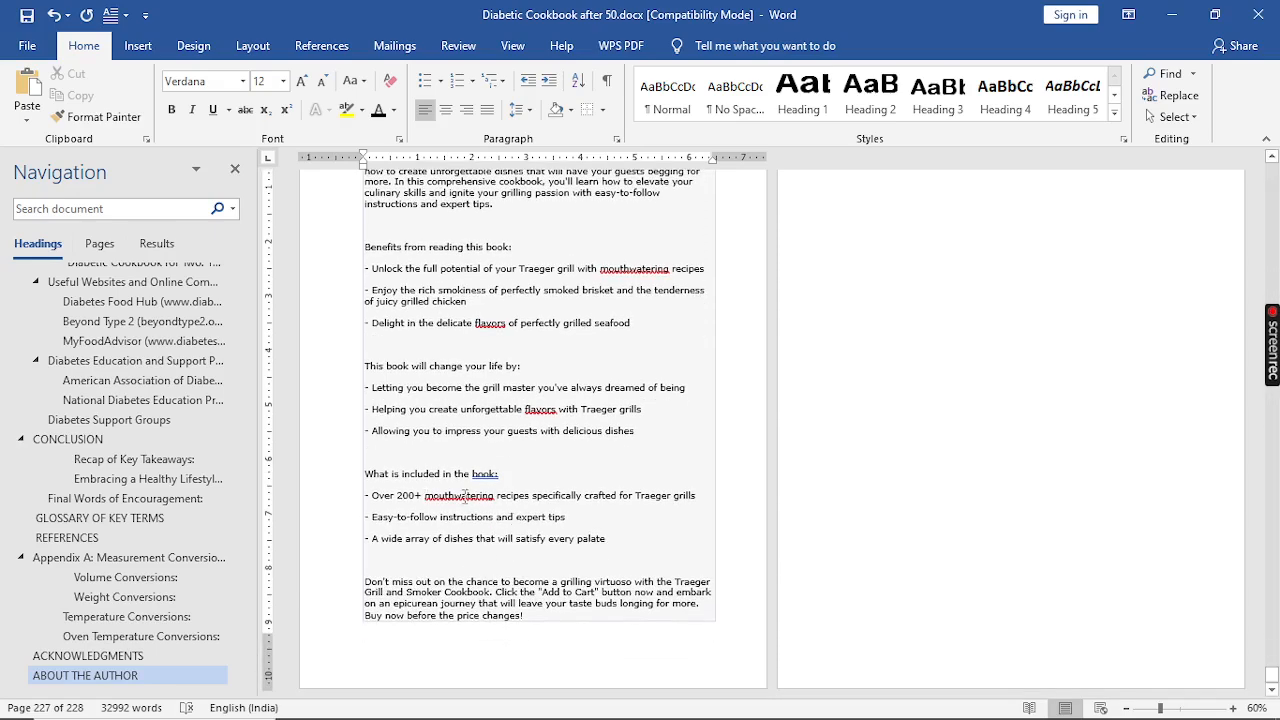
pyautogui.scroll(2, 465, 497)
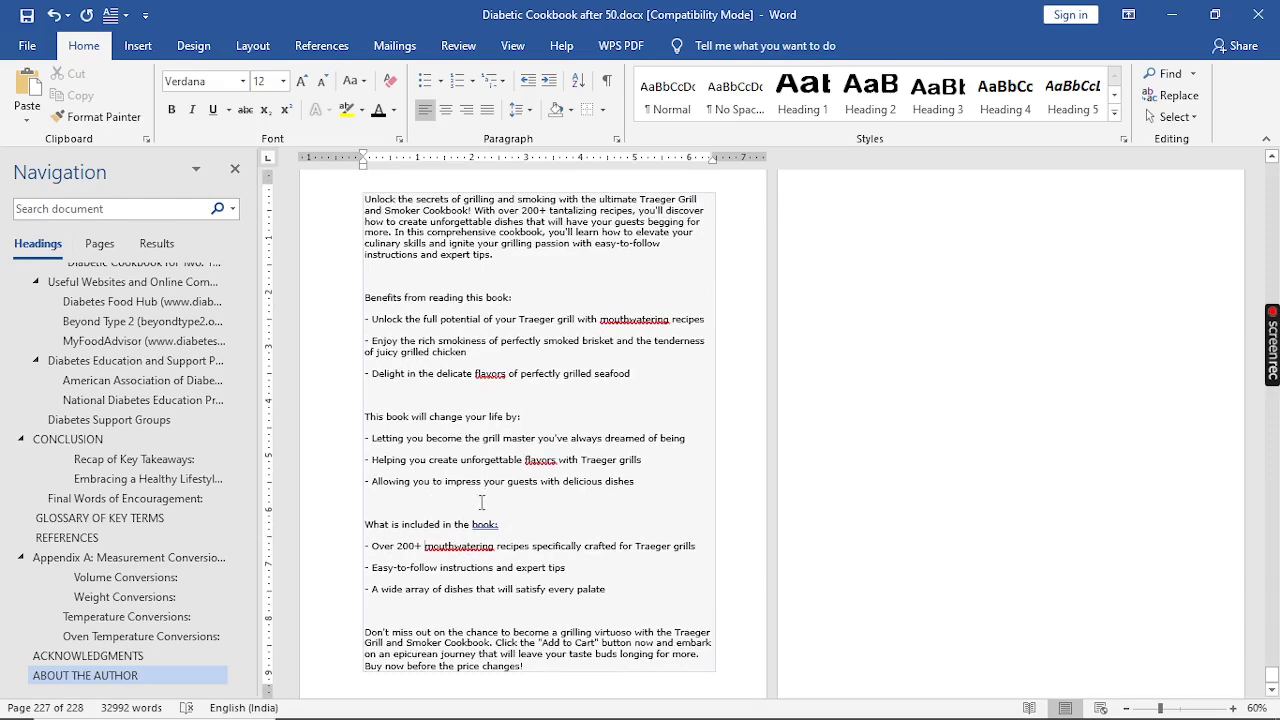
pyautogui.scroll(1, 482, 500)
pyautogui.scroll(2, 483, 500)
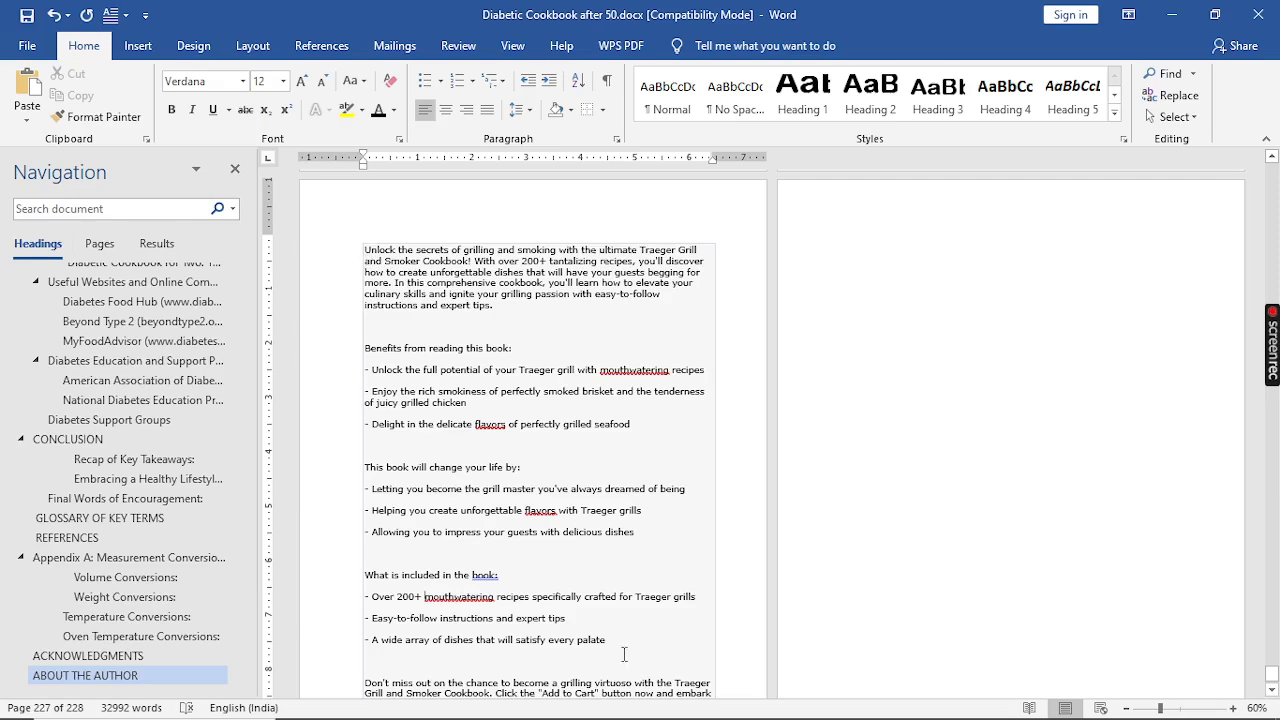
pyautogui.scroll(-3, 706, 697)
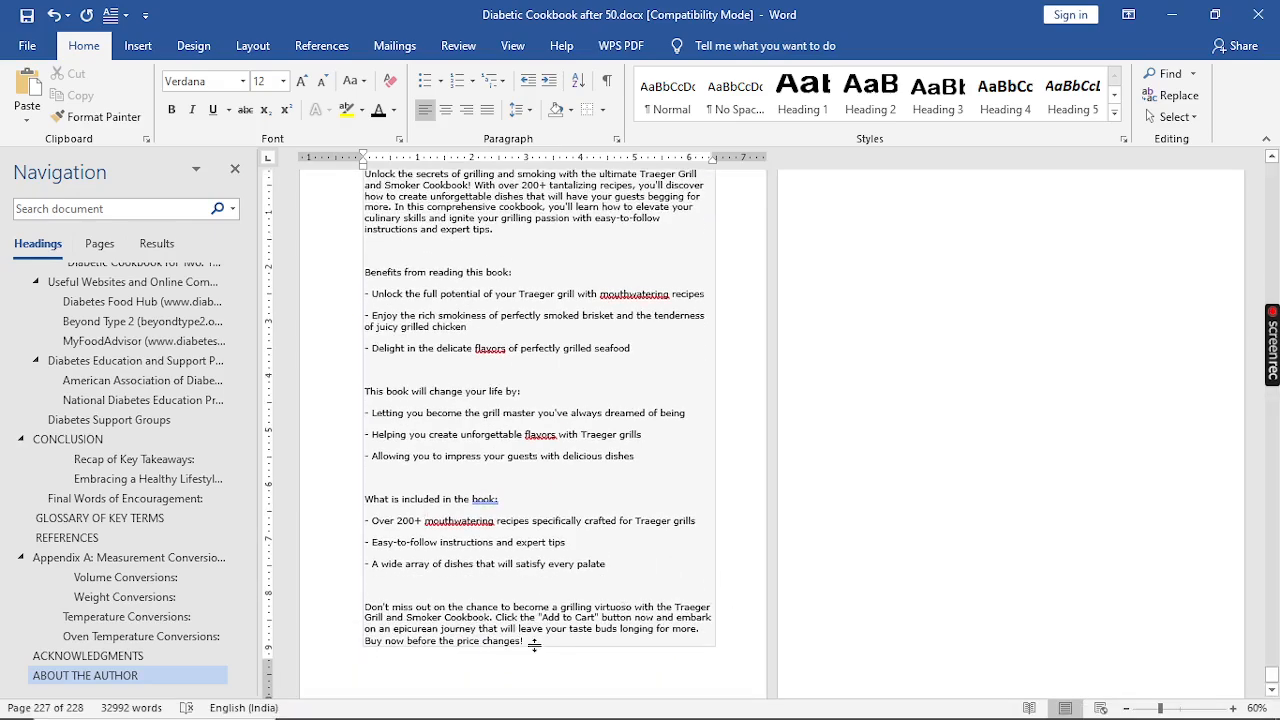
pyautogui.moveTo(528, 641); pyautogui.dragTo(354, 280)
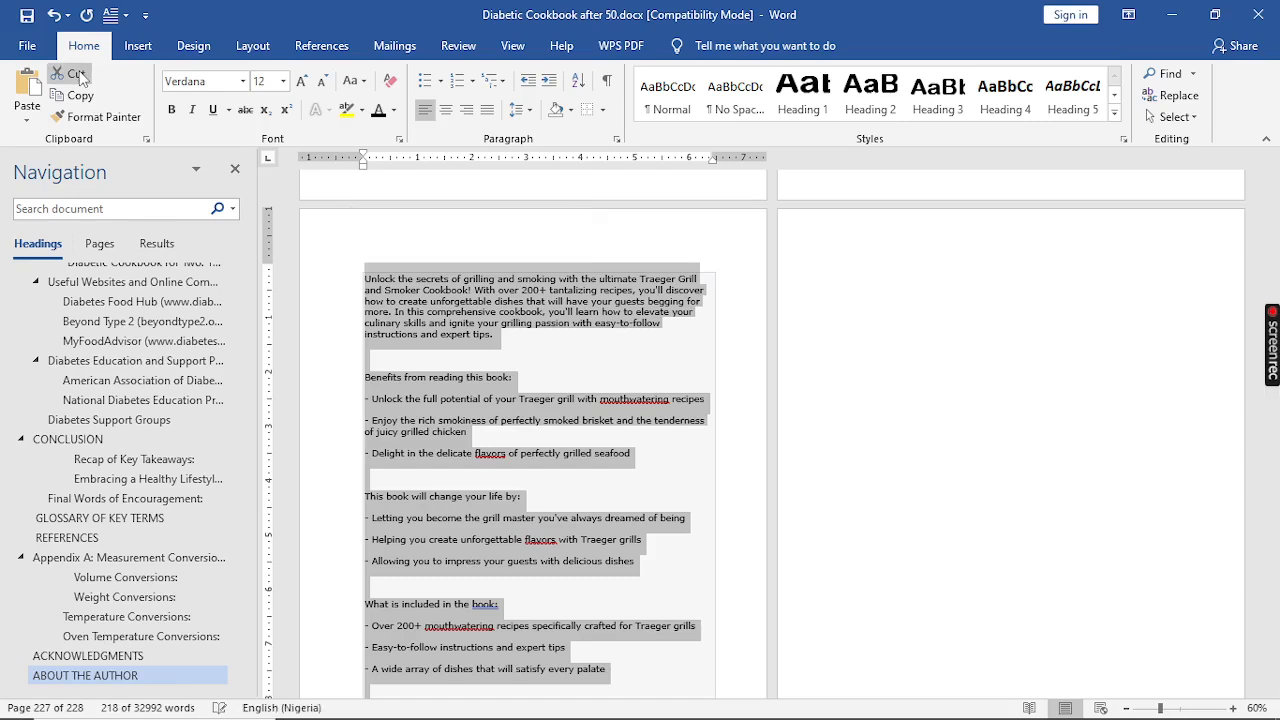
pyautogui.click(80, 76)
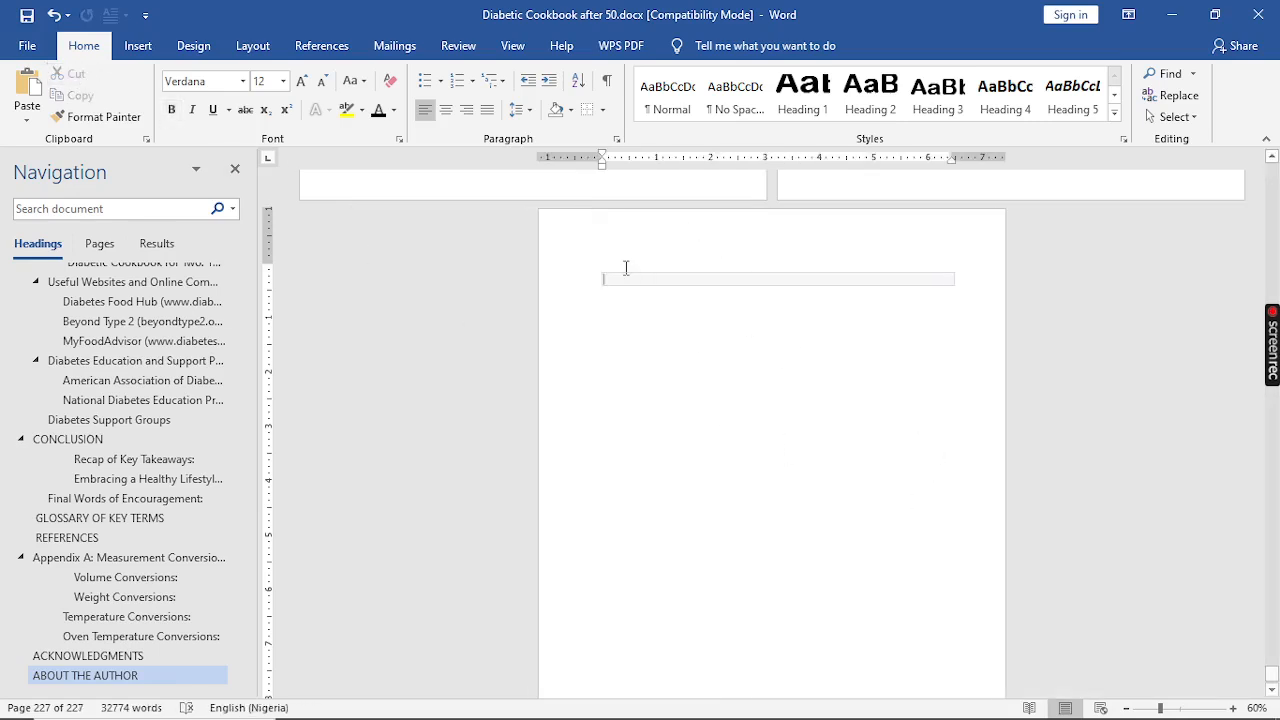
pyautogui.hotkey('ctrl', 'z')
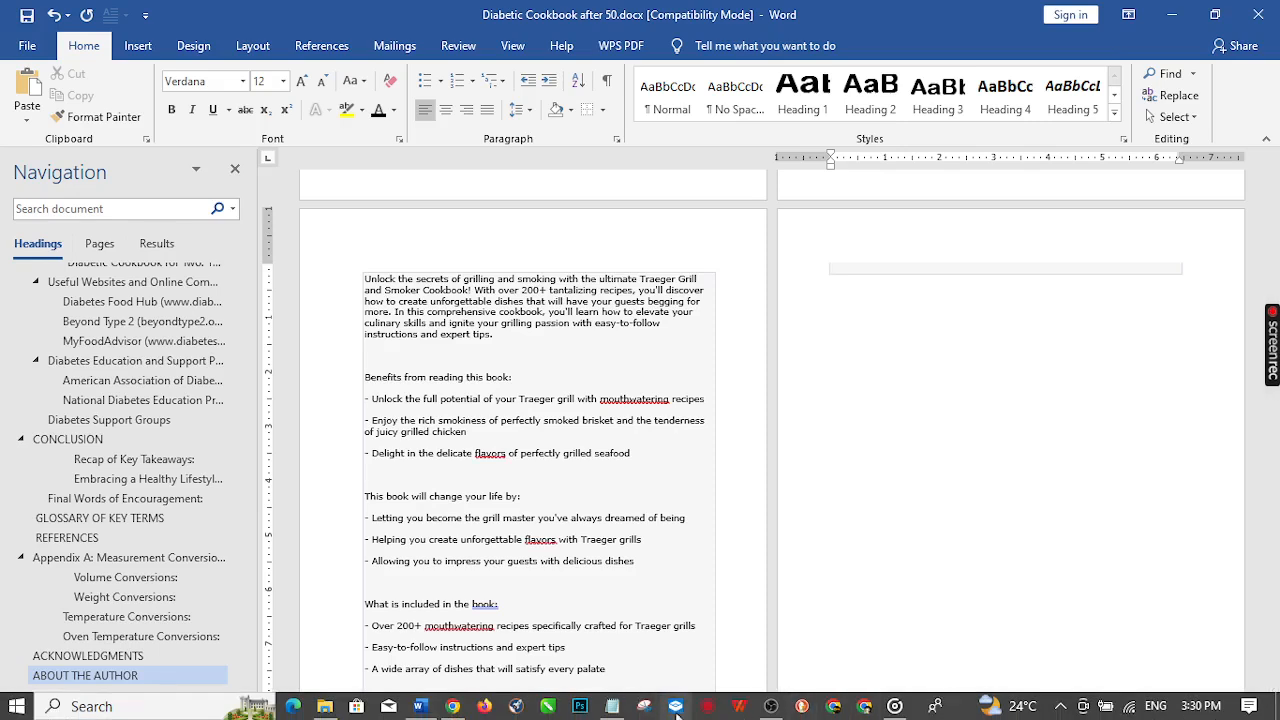
# Step: Switch to the browser's Kindlepreneur book description generator page
pyautogui.click(452, 706)
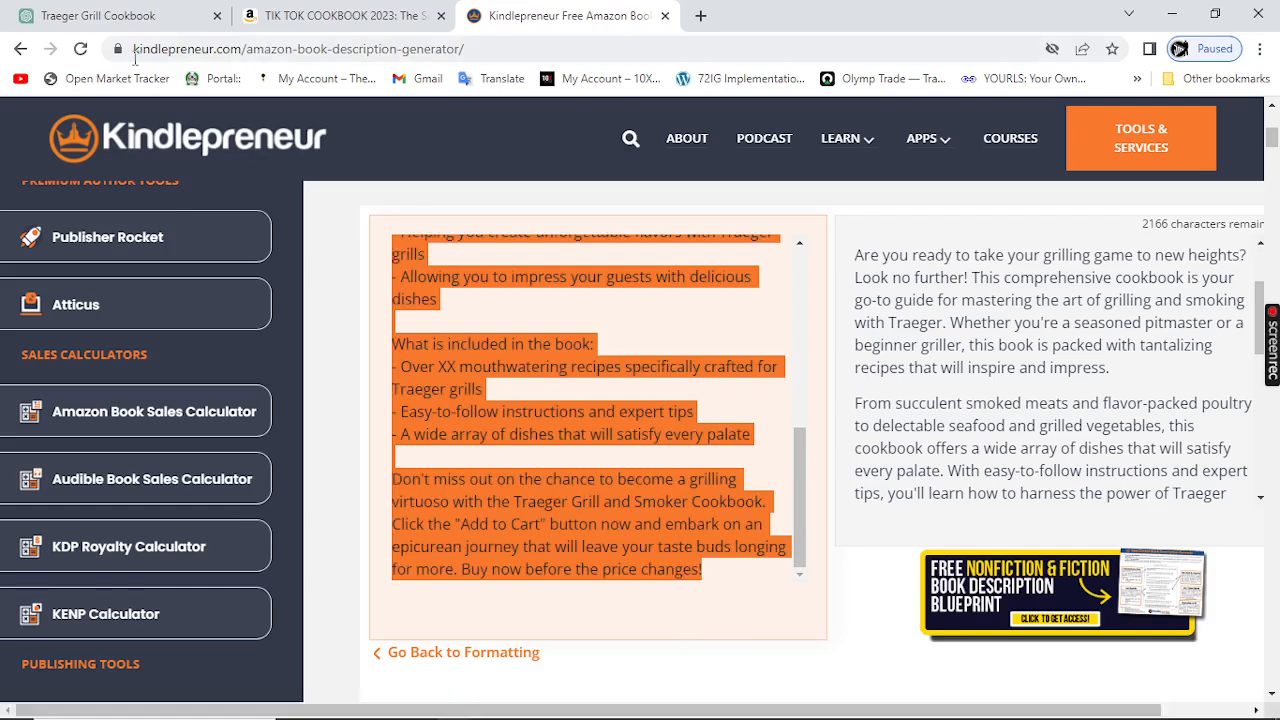
pyautogui.moveTo(108, 26)
pyautogui.click(110, 142)
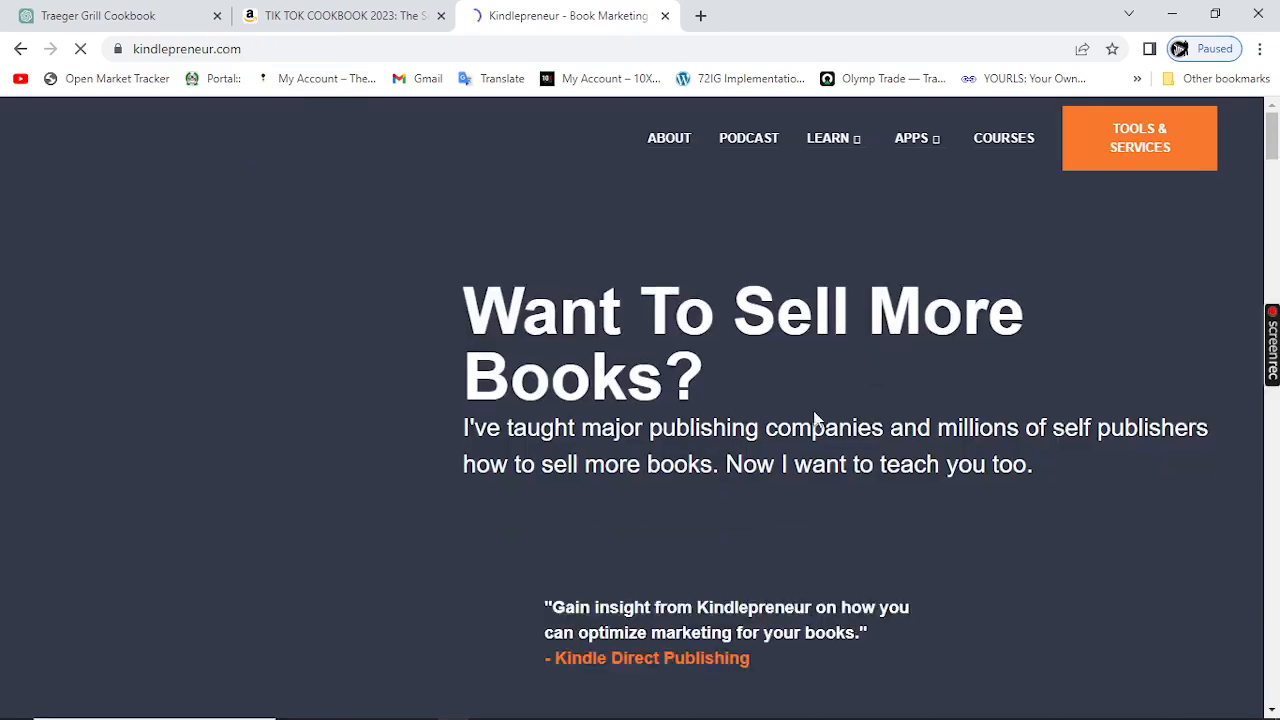
pyautogui.scroll(-2, 815, 420)
pyautogui.click(20, 49)
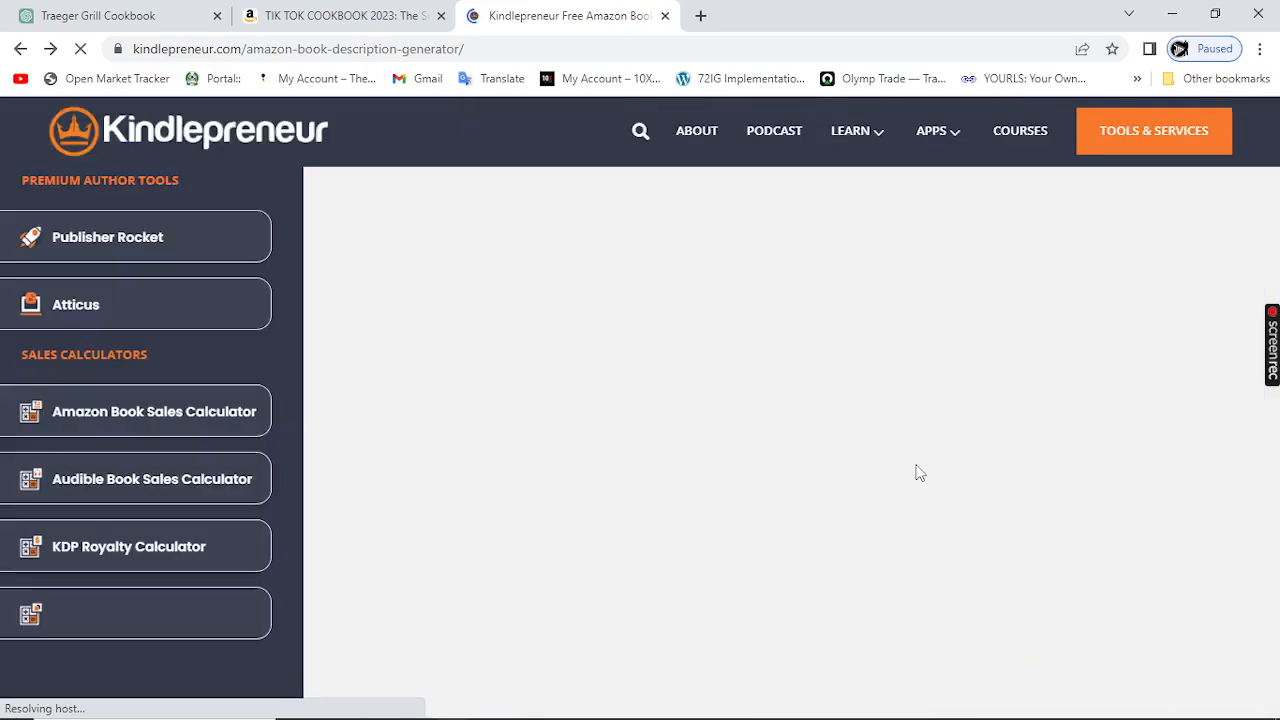
# Step: Generate the HTML code for the updated Traeger cookbook description in the description generator
pyautogui.scroll(-1, 922, 476)
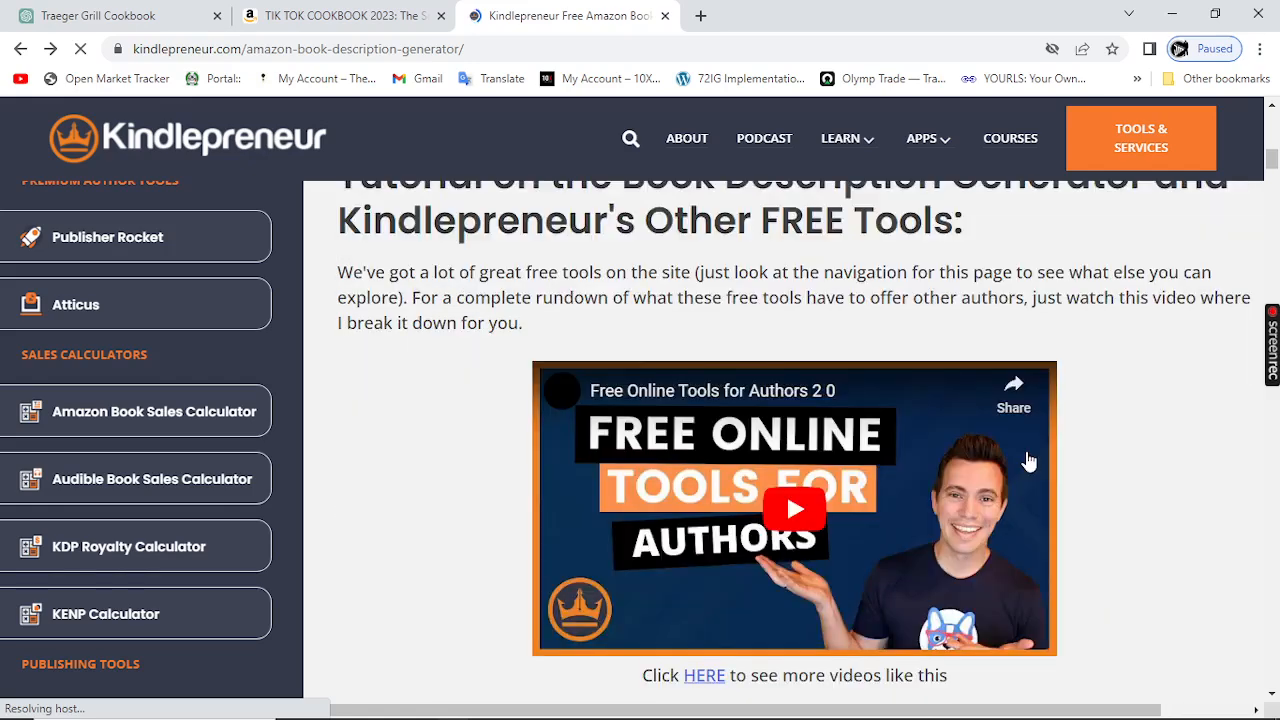
pyautogui.scroll(-2, 527, 548)
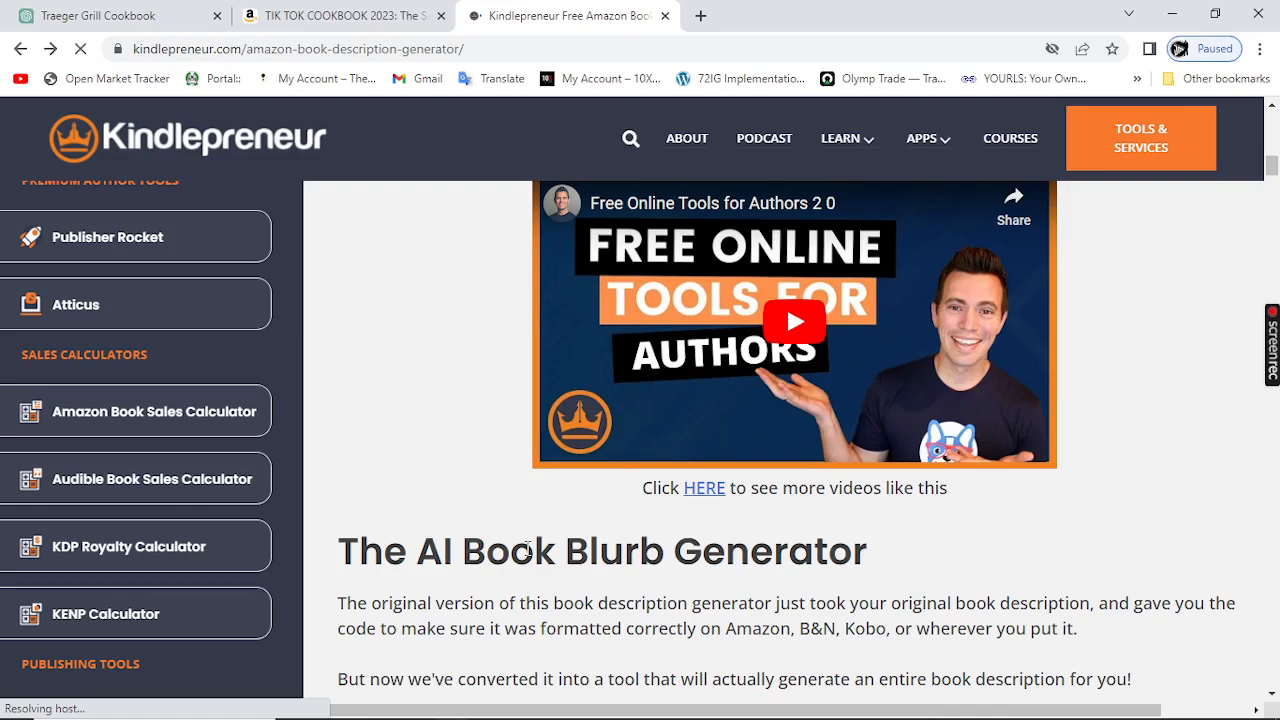
pyautogui.scroll(8, 528, 551)
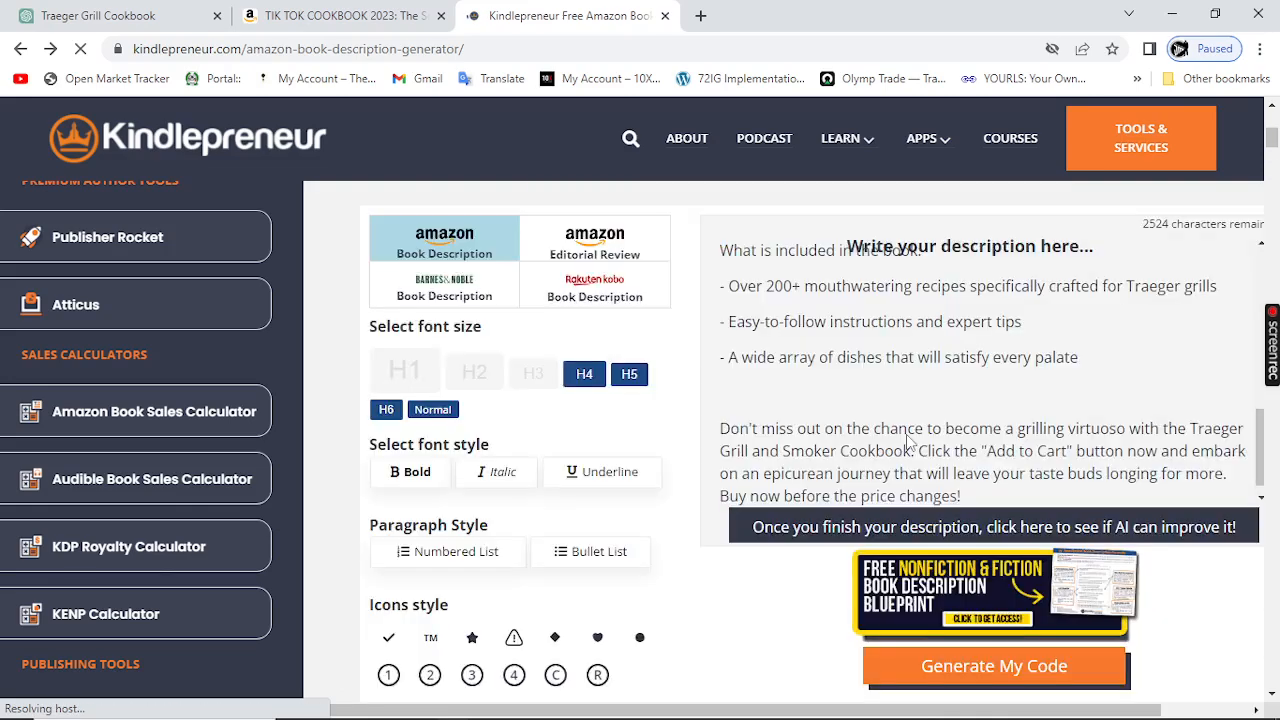
pyautogui.scroll(2, 870, 470)
pyautogui.scroll(3, 847, 498)
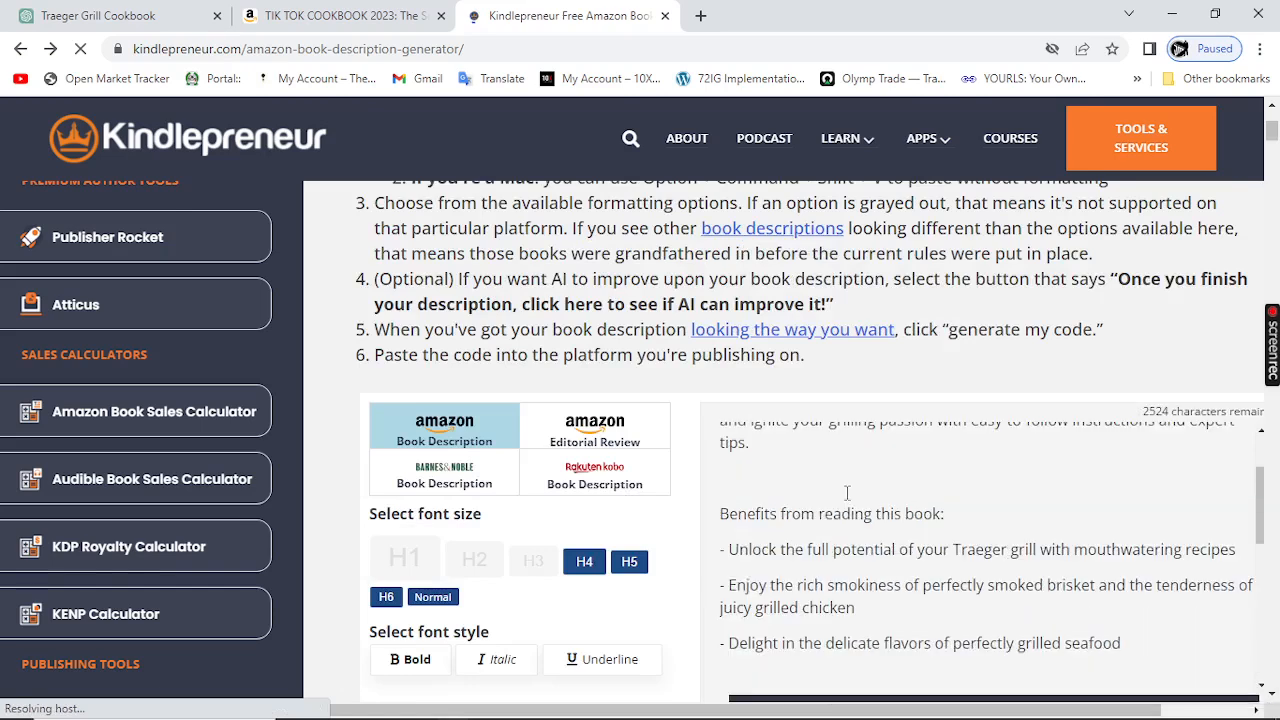
pyautogui.scroll(1, 847, 493)
pyautogui.scroll(-2, 680, 400)
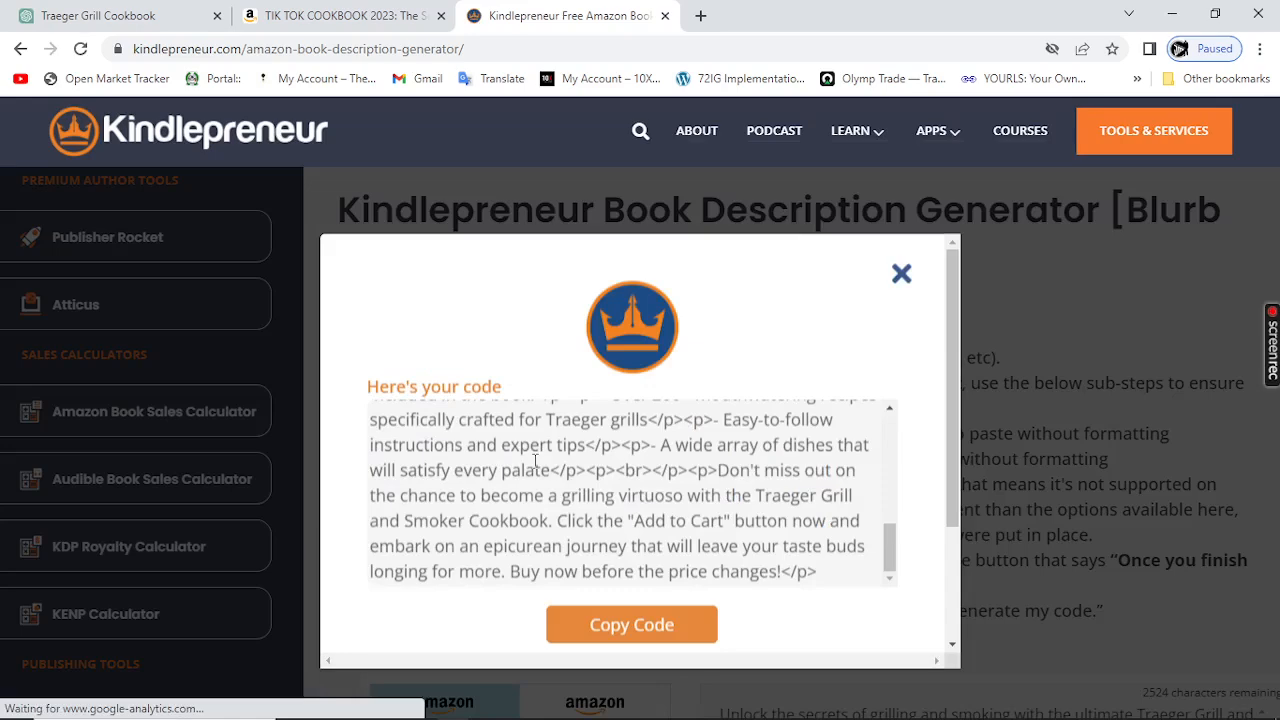
# Step: Select all of the generated HTML code in the code dialog
pyautogui.click(568, 628)
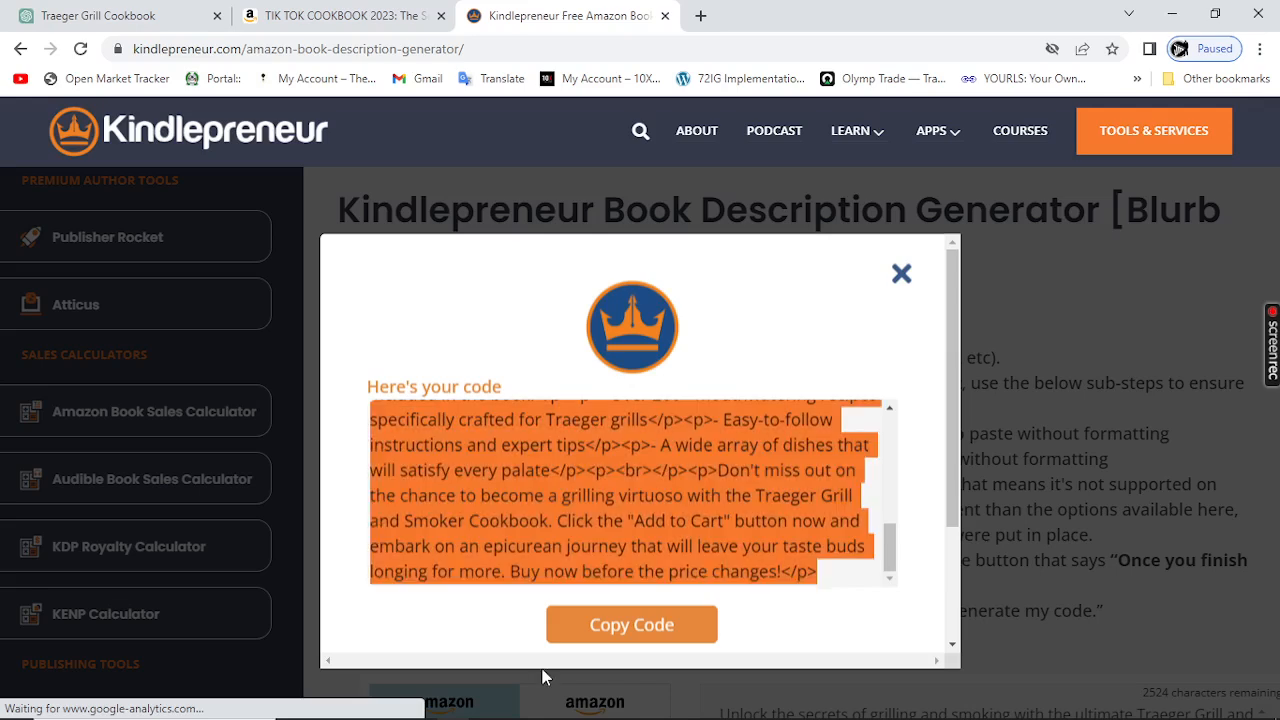
pyautogui.moveTo(520, 718)
pyautogui.scroll(2, 605, 463)
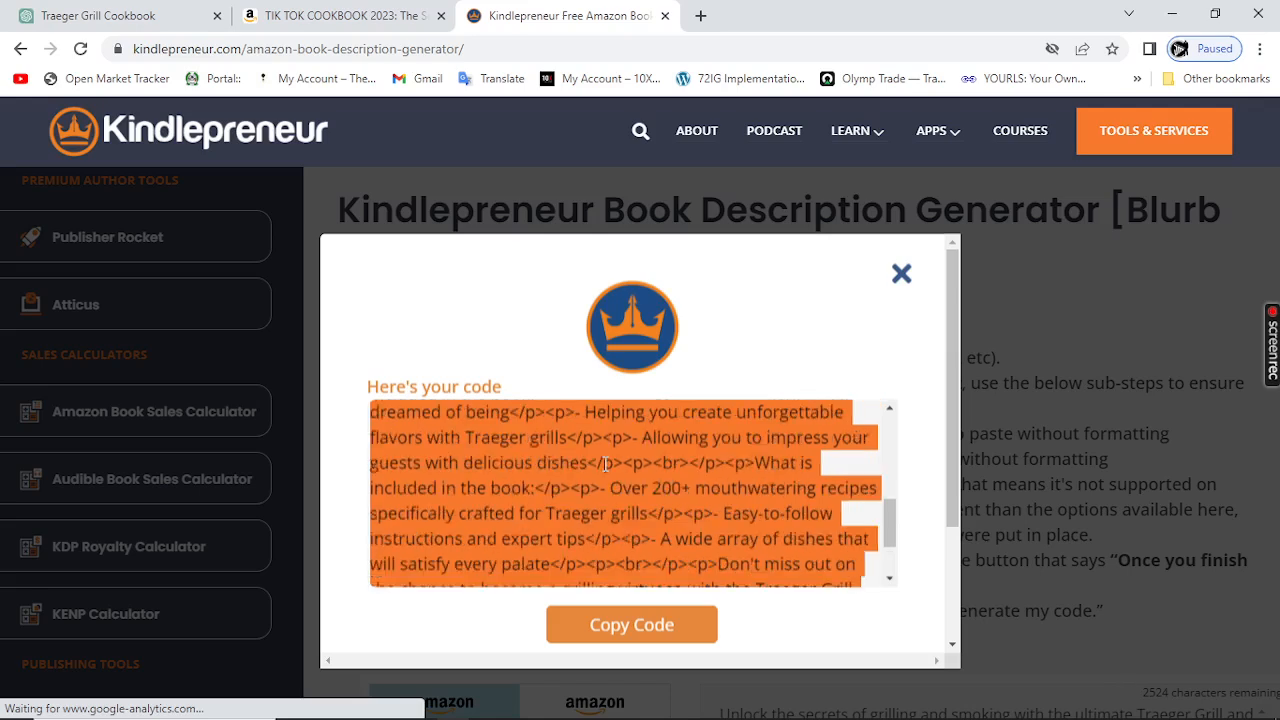
pyautogui.scroll(2, 605, 463)
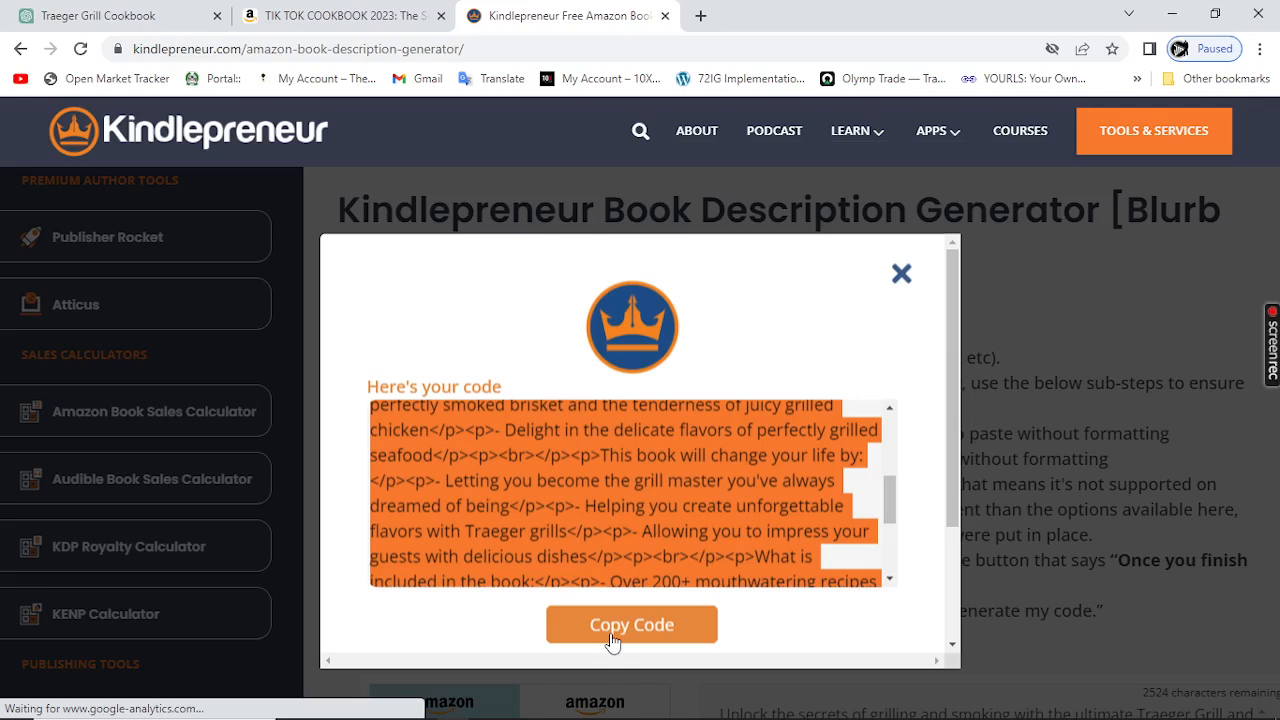
pyautogui.moveTo(771, 706)
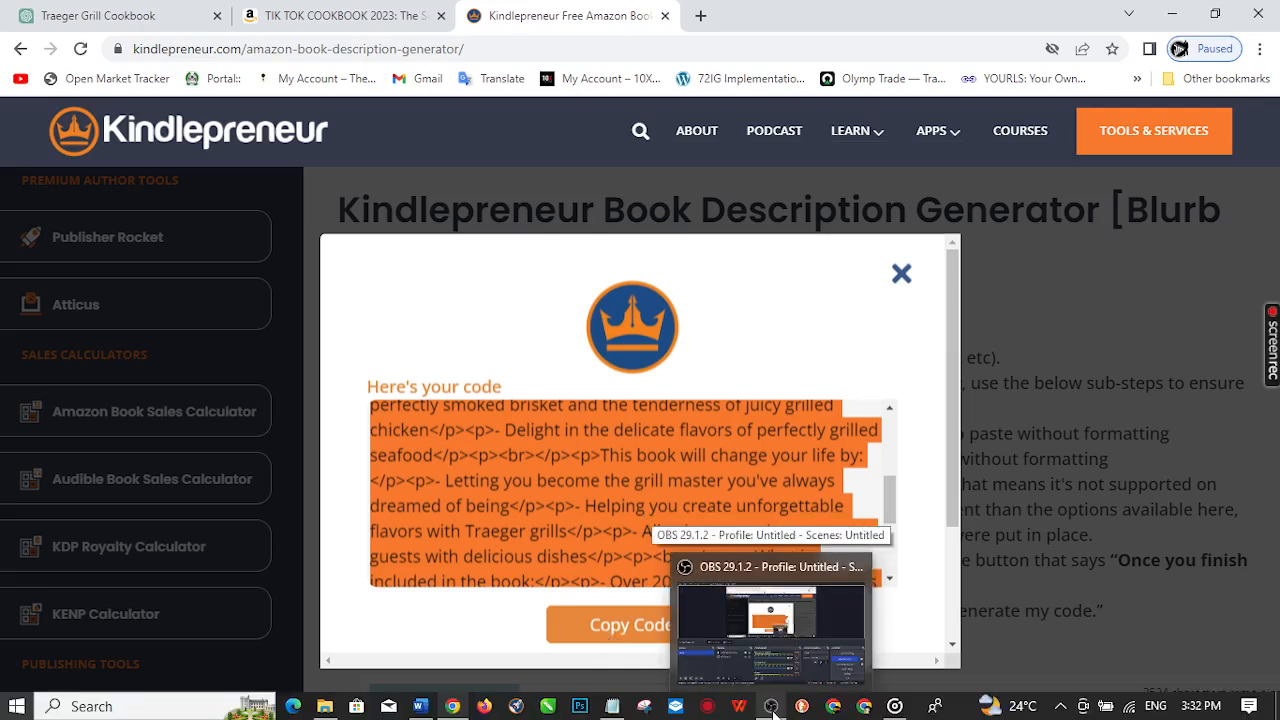